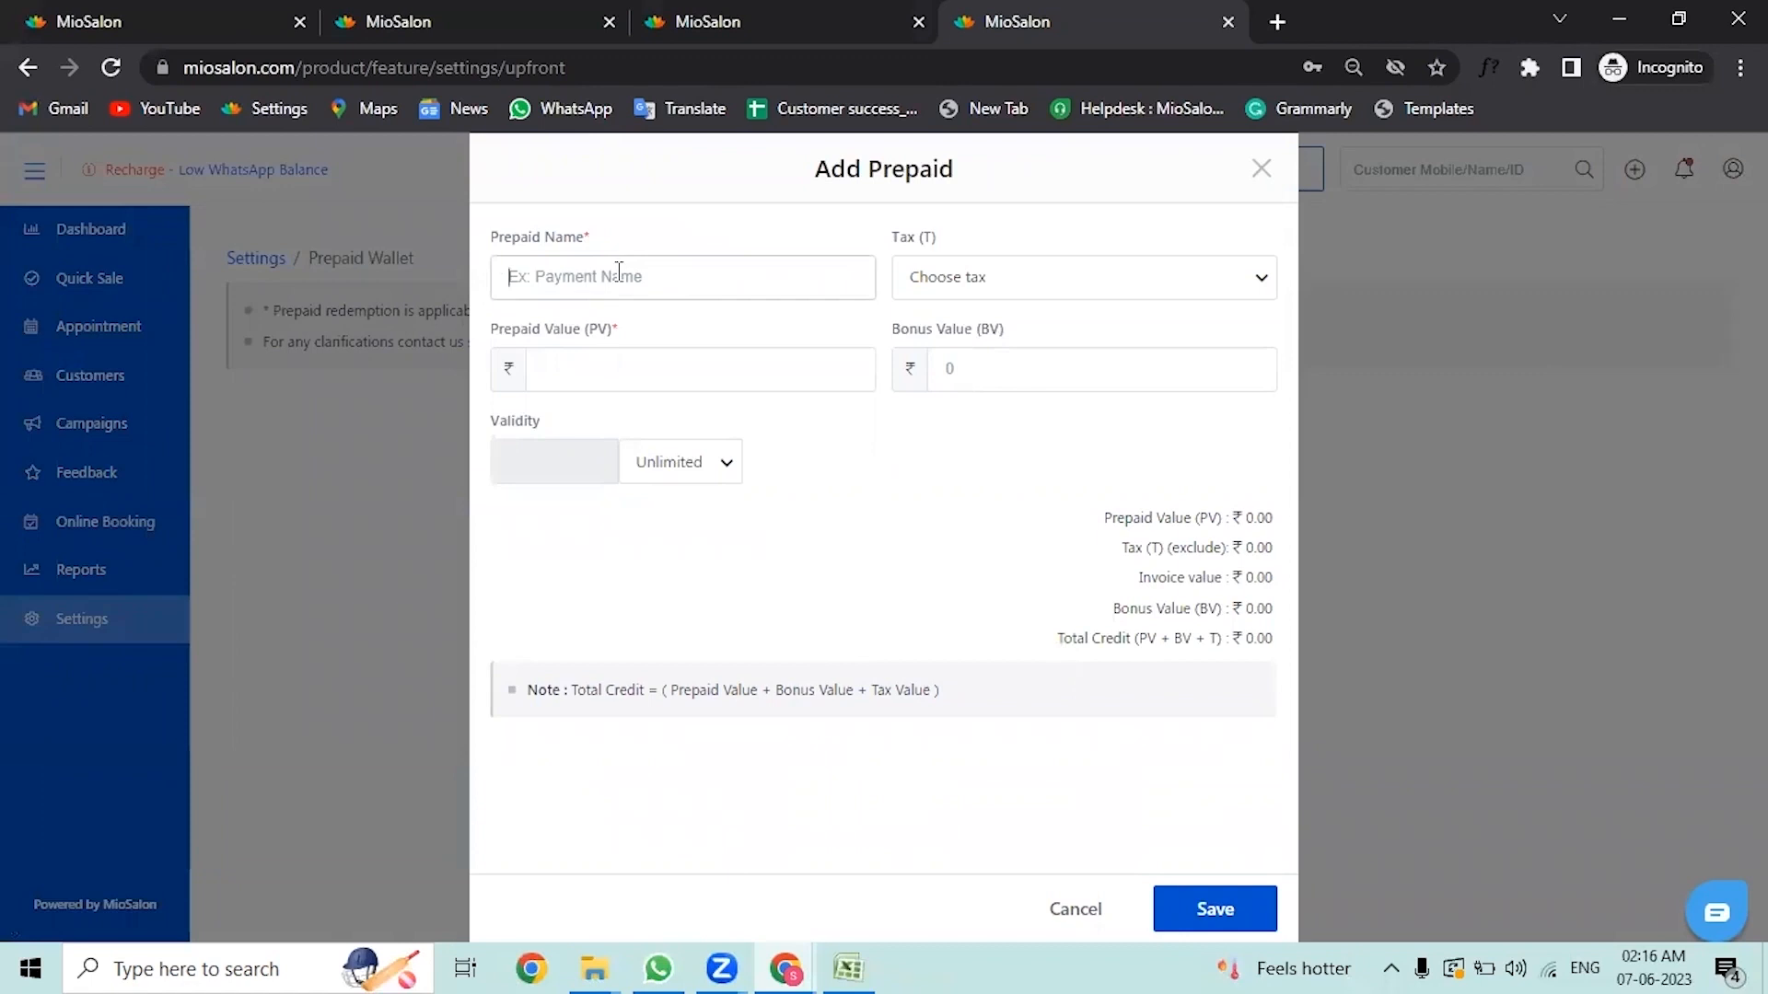
Step: Name the new prepaid plan "10K Wallet" and set its tax to Not applicable
text(10K Wallet)
click(1006, 281)
click(1023, 322)
click(738, 383)
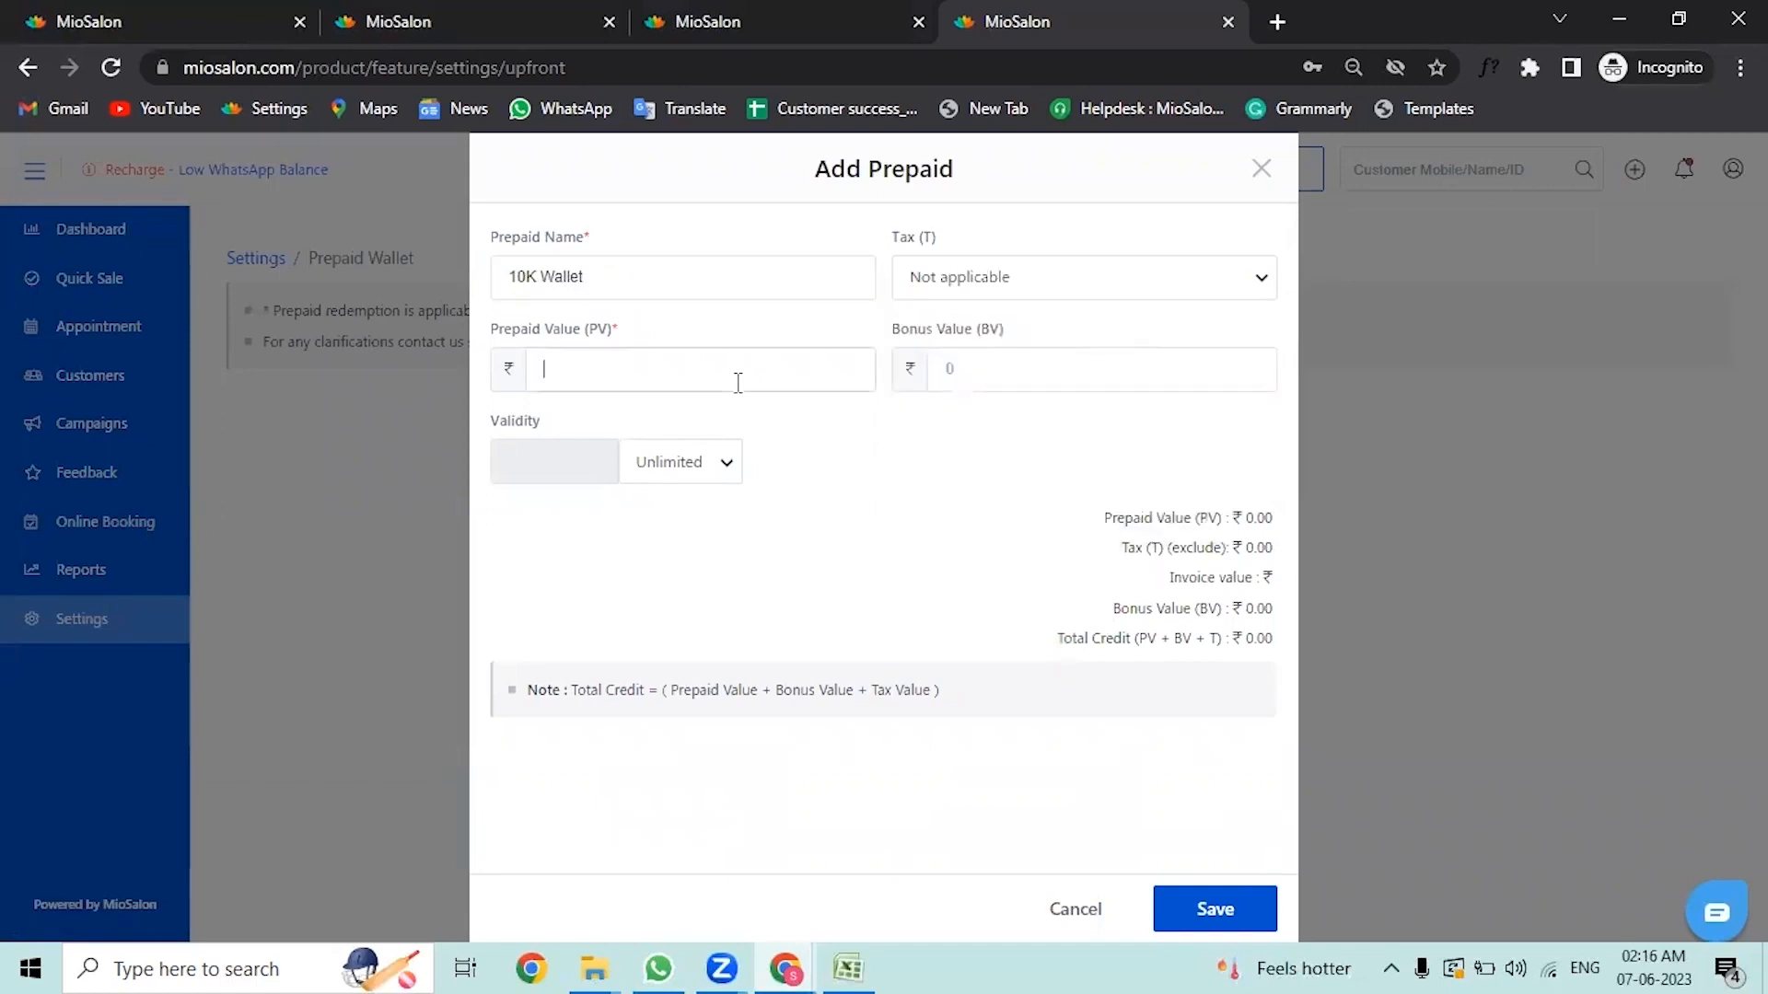
Step: Set the prepaid value to 10000 and the bonus value to 2000
text(10000)
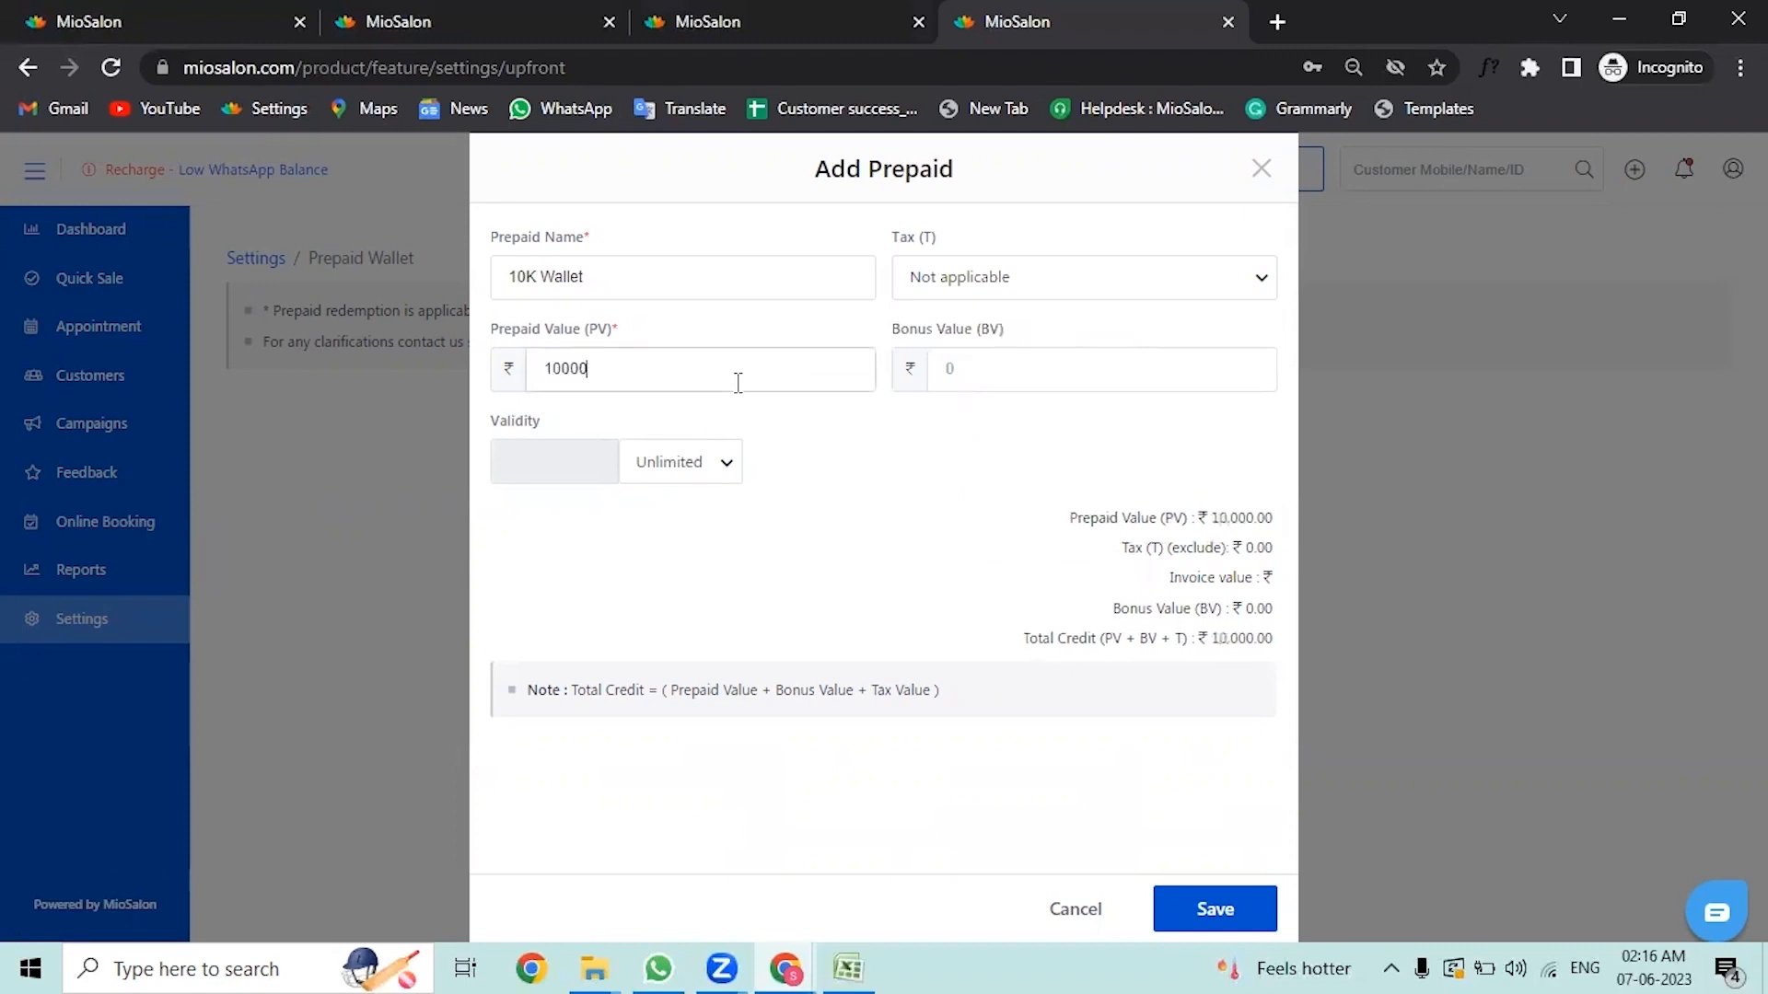
click(1165, 360)
text(2000)
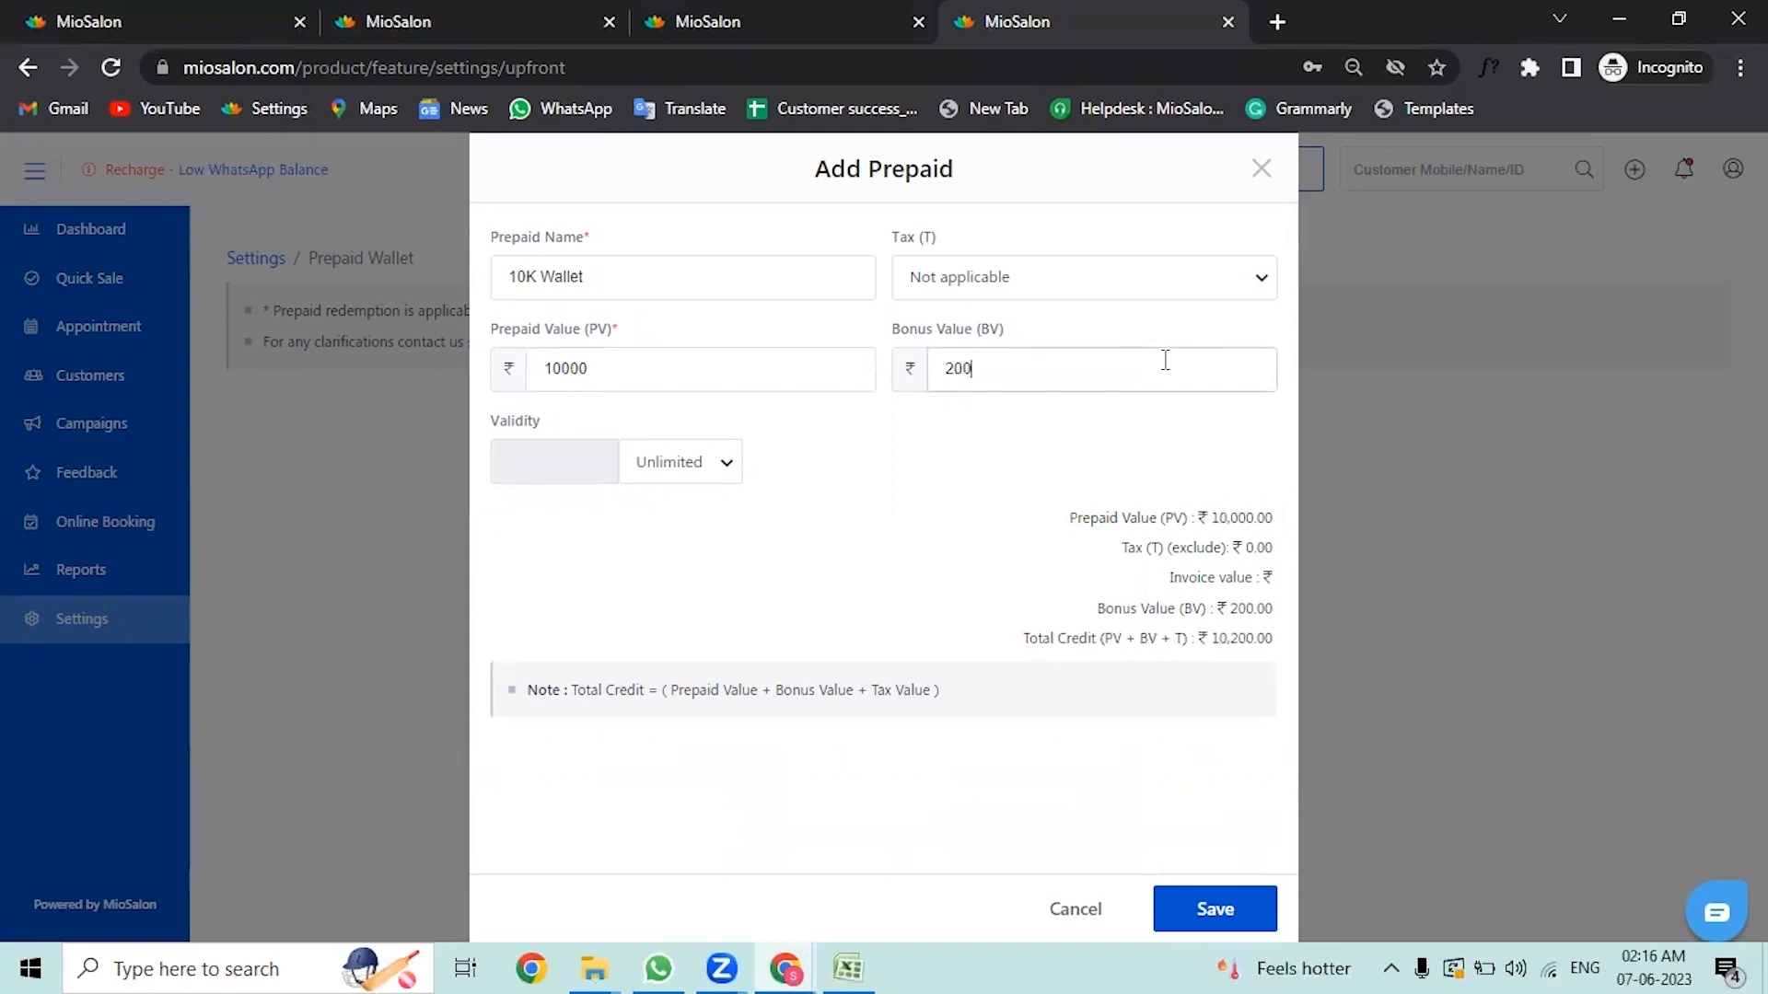
Step: Set the prepaid's validity to 90 days and save the plan
click(698, 464)
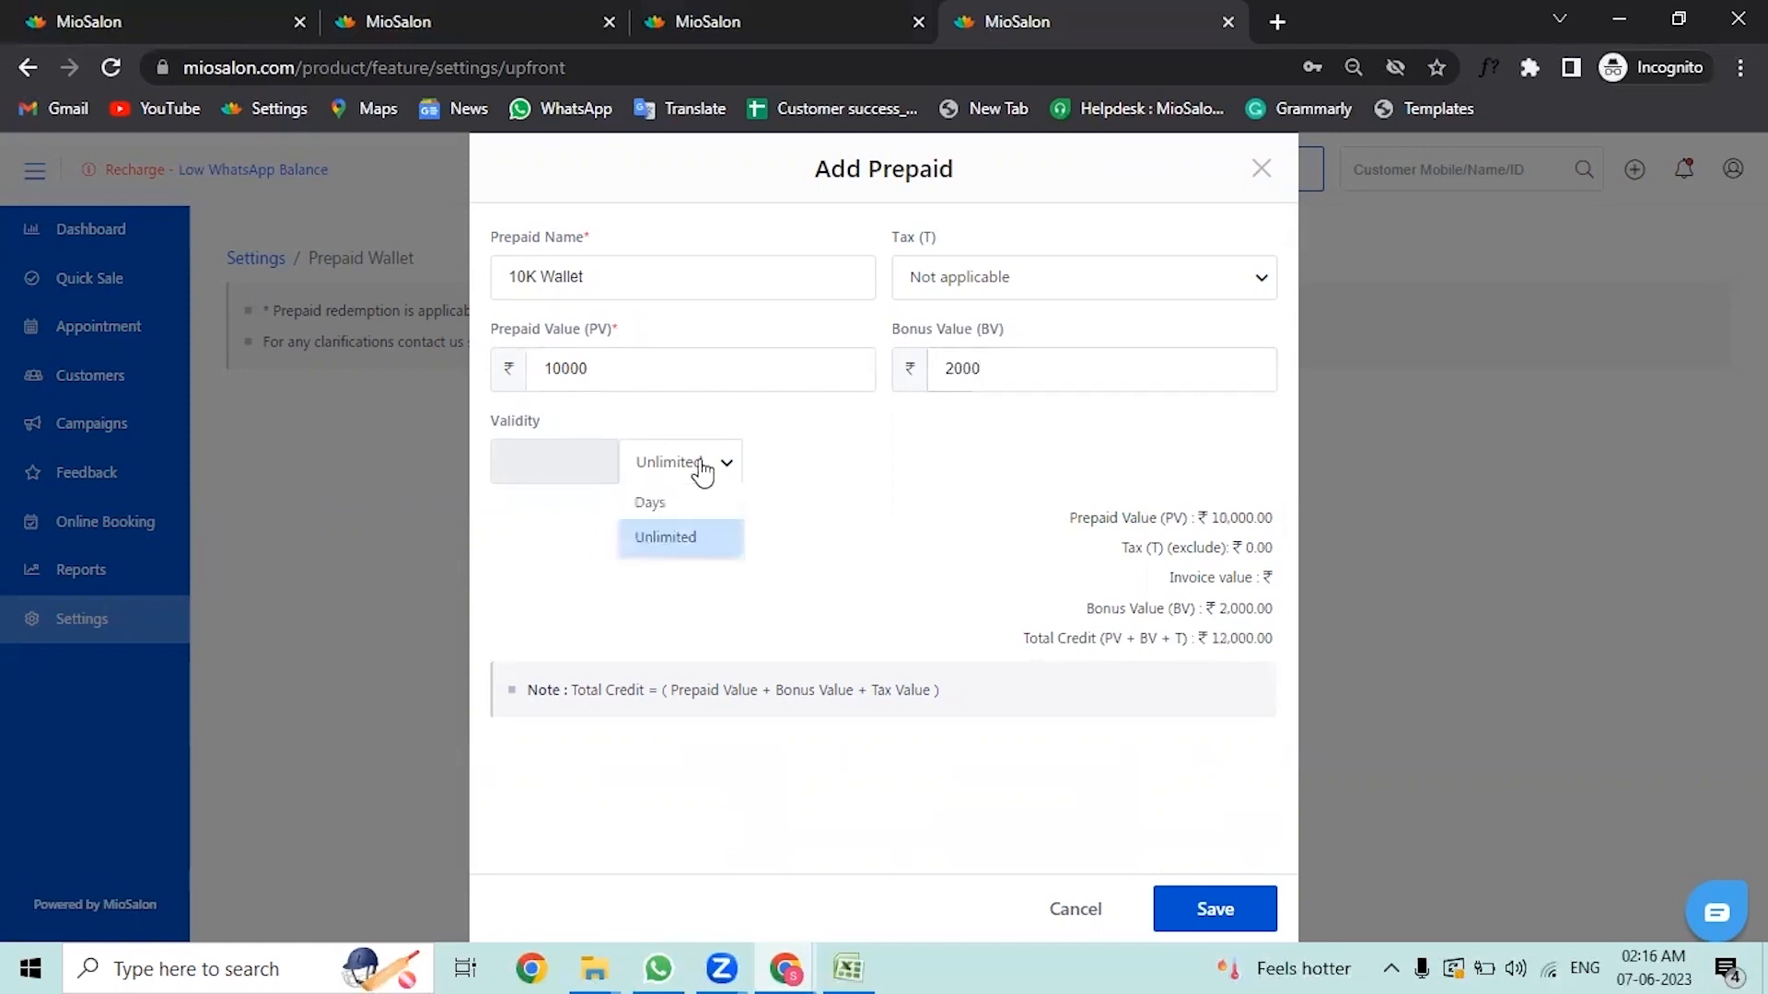
click(693, 502)
click(562, 473)
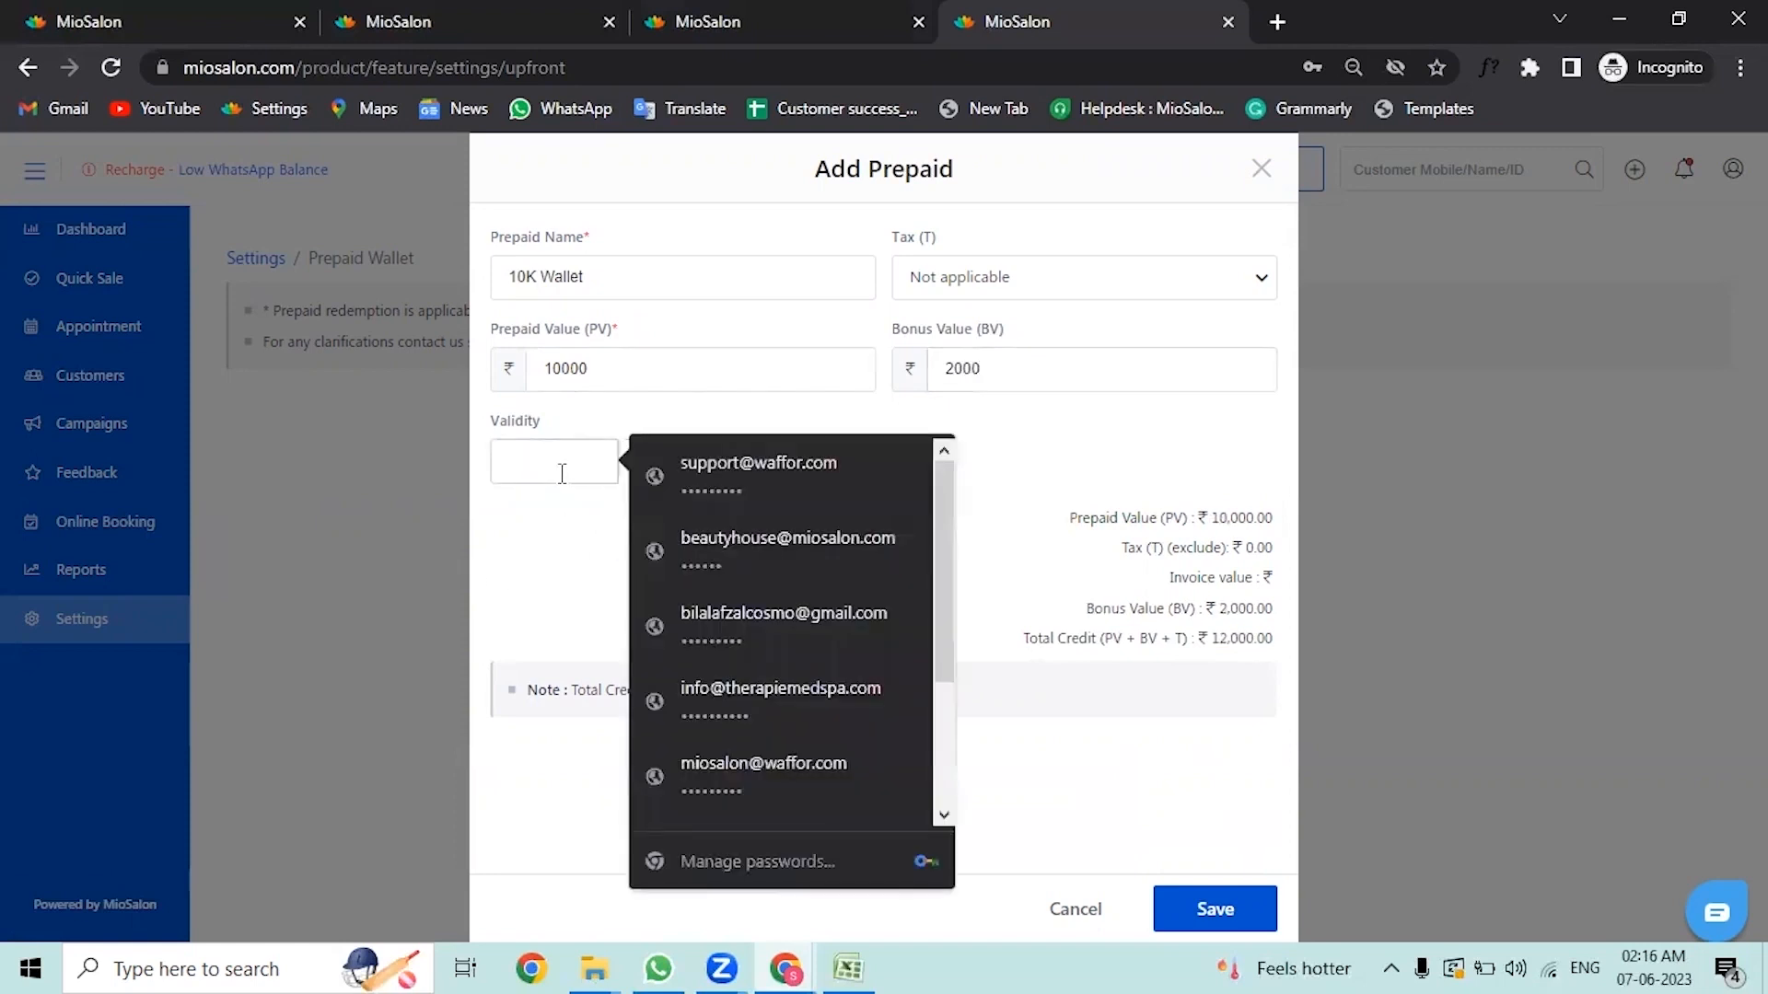
text(90)
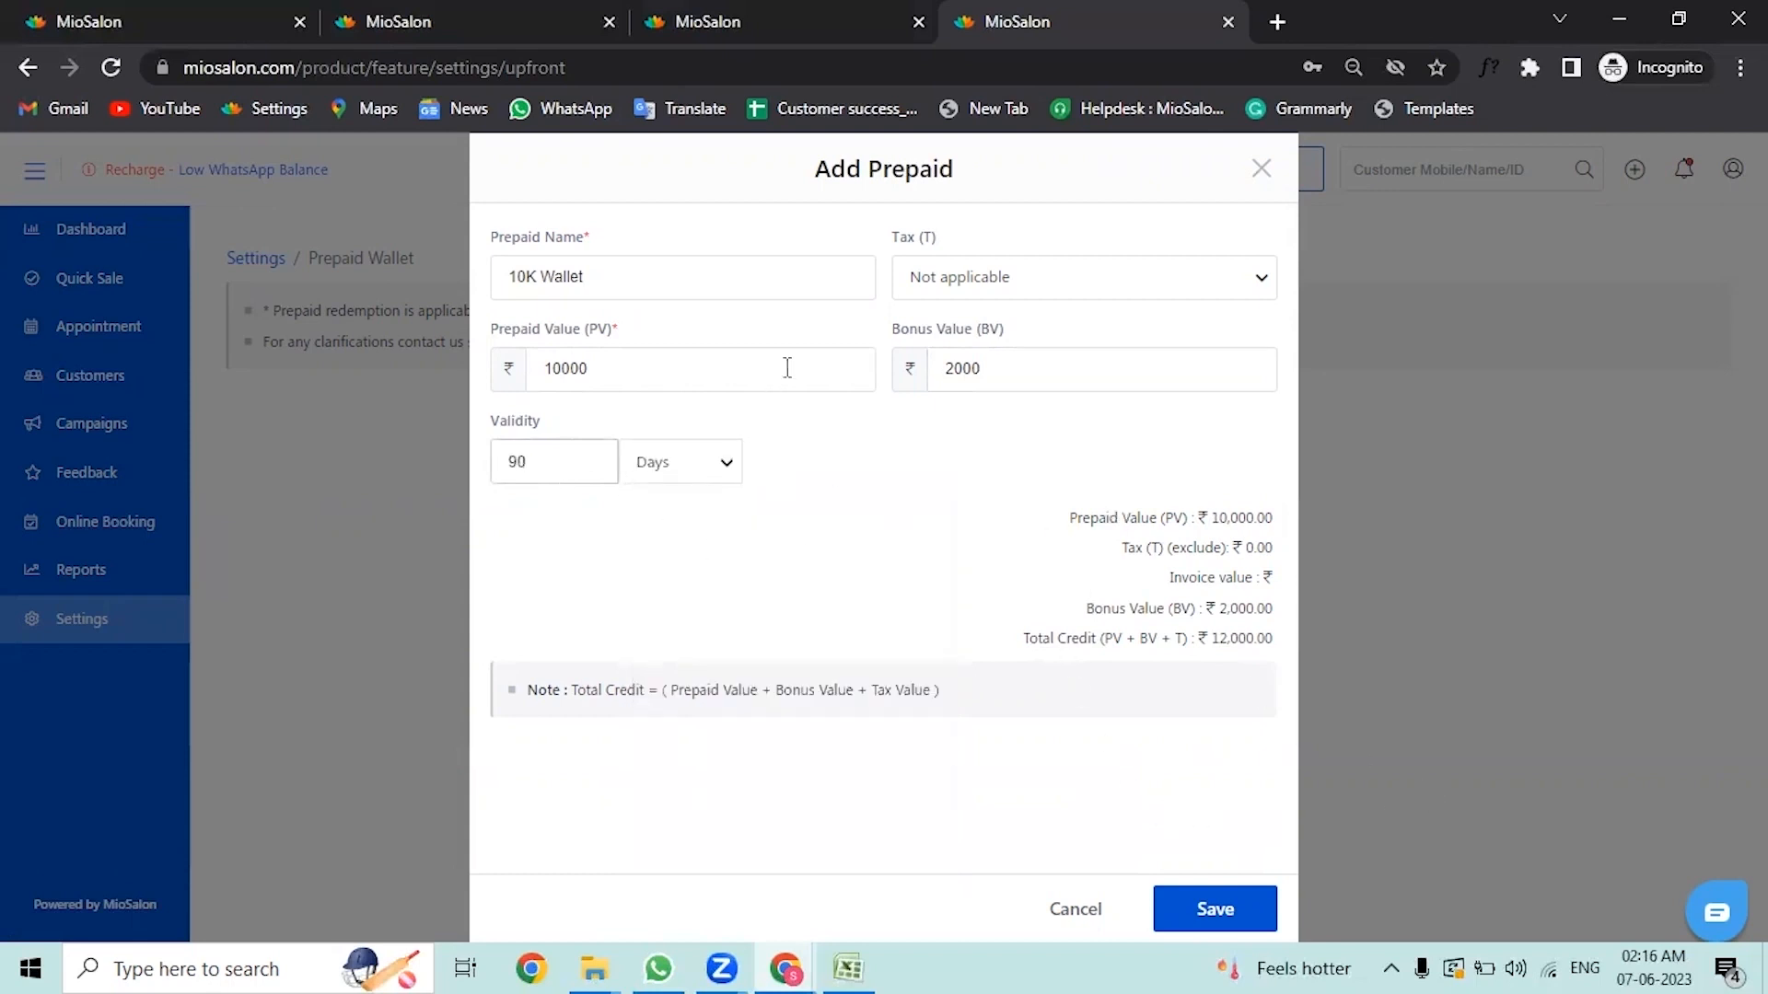
click(1219, 914)
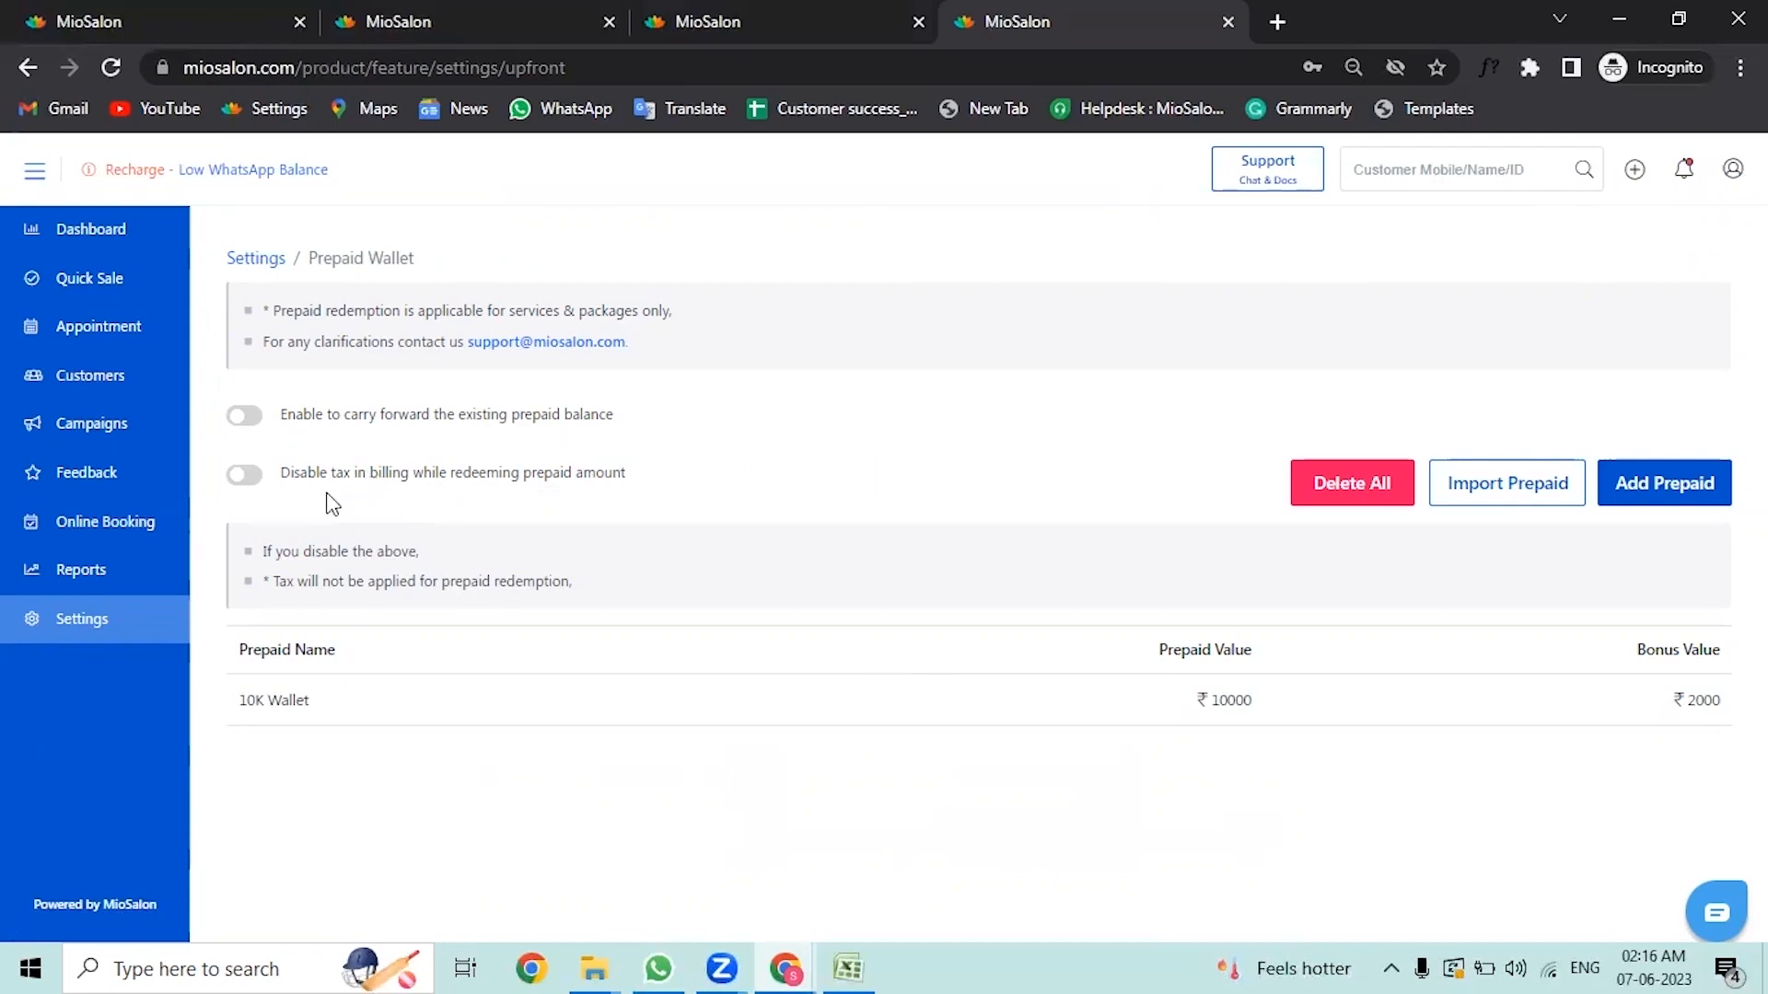
Step: Enable disabling tax while redeeming prepaid amounts and enable carrying forward the existing prepaid balance
click(248, 475)
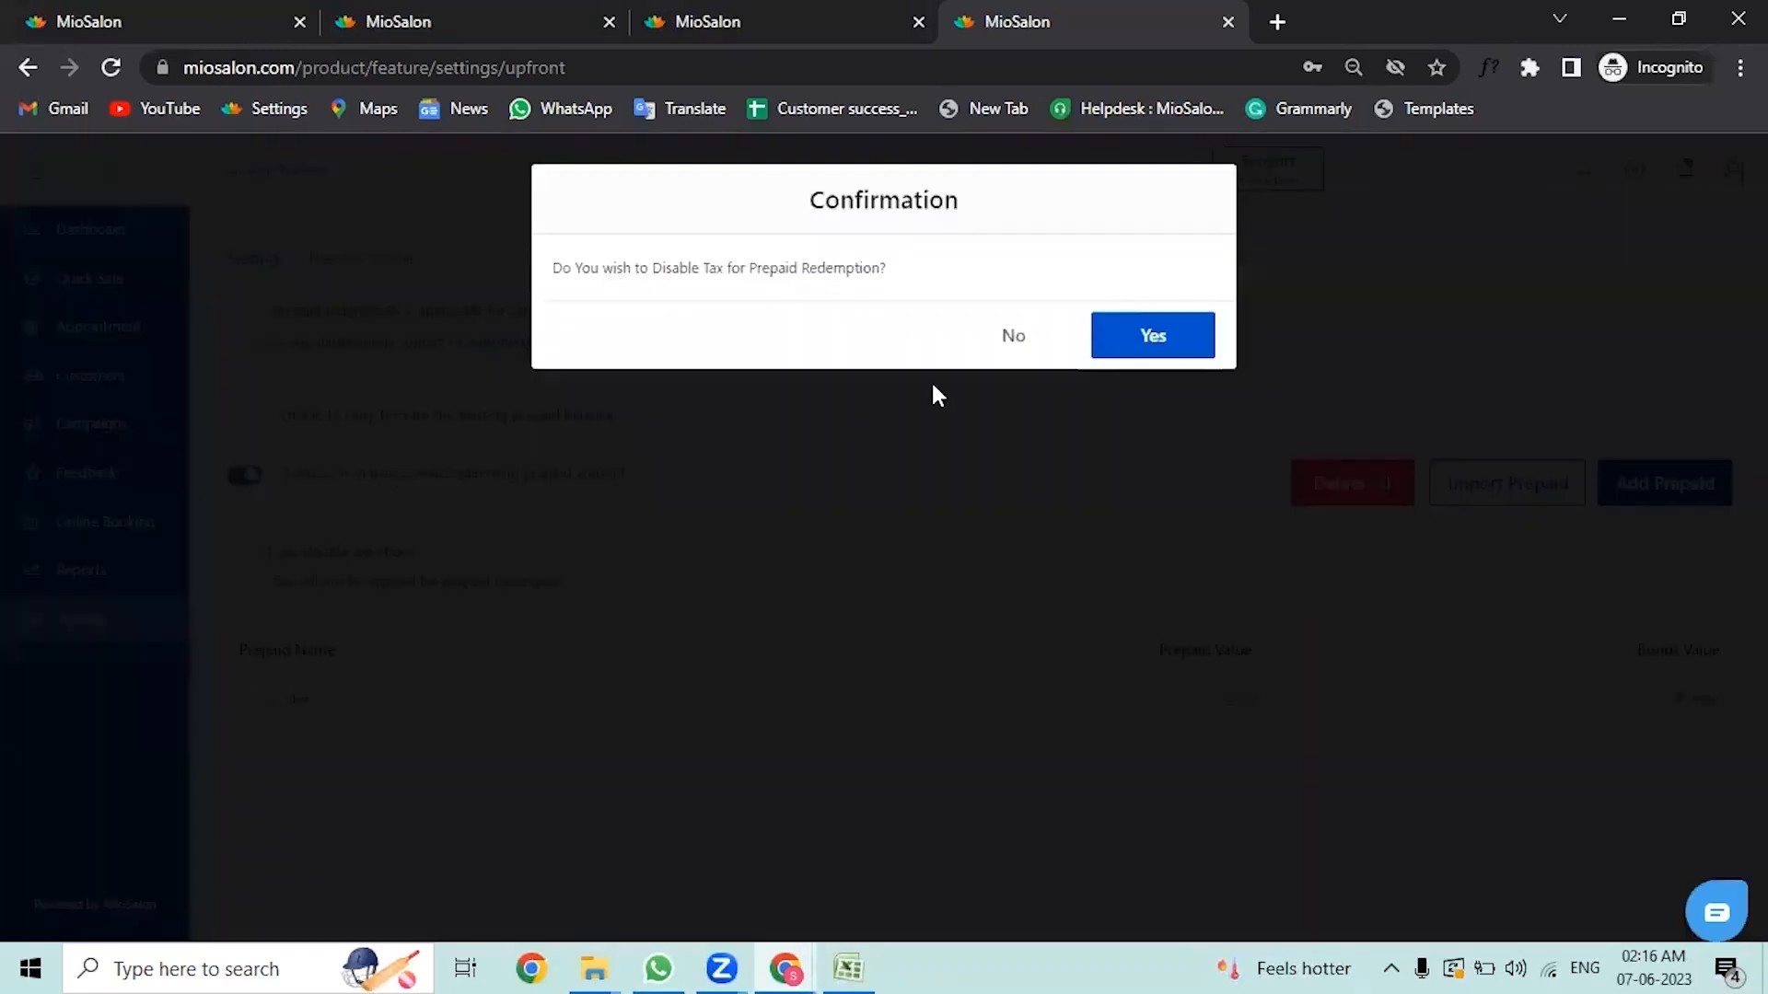
click(1012, 341)
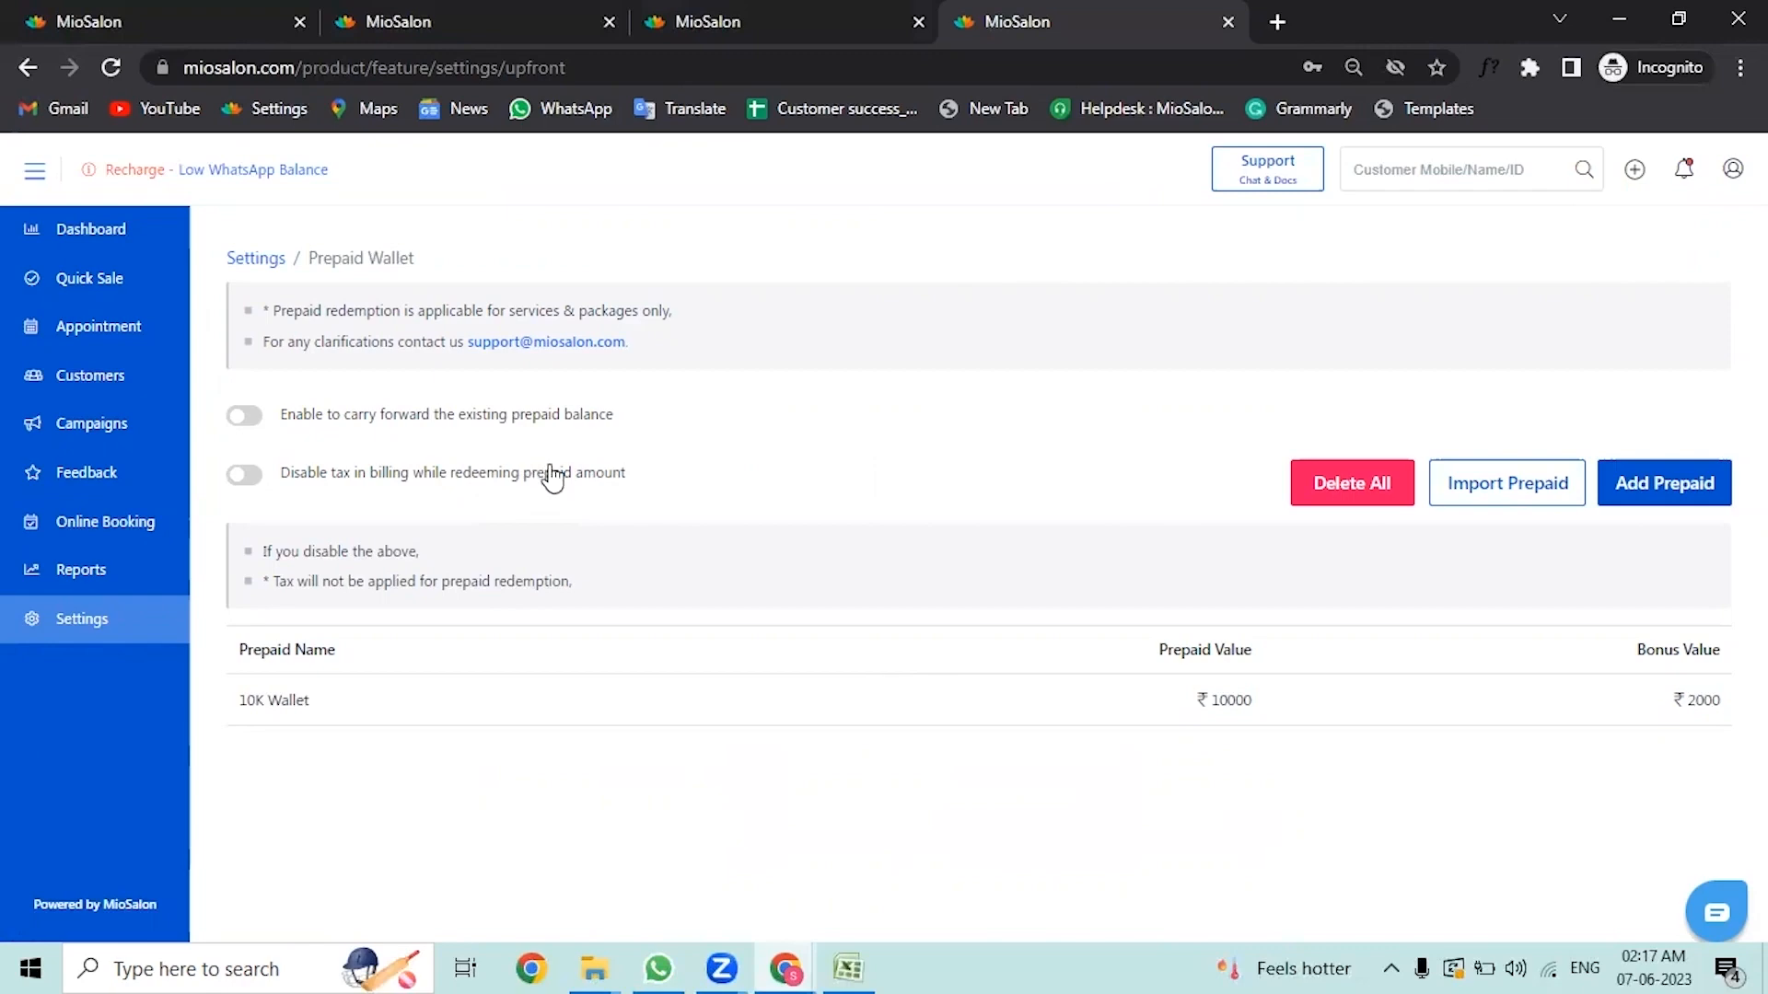
click(549, 473)
click(1132, 332)
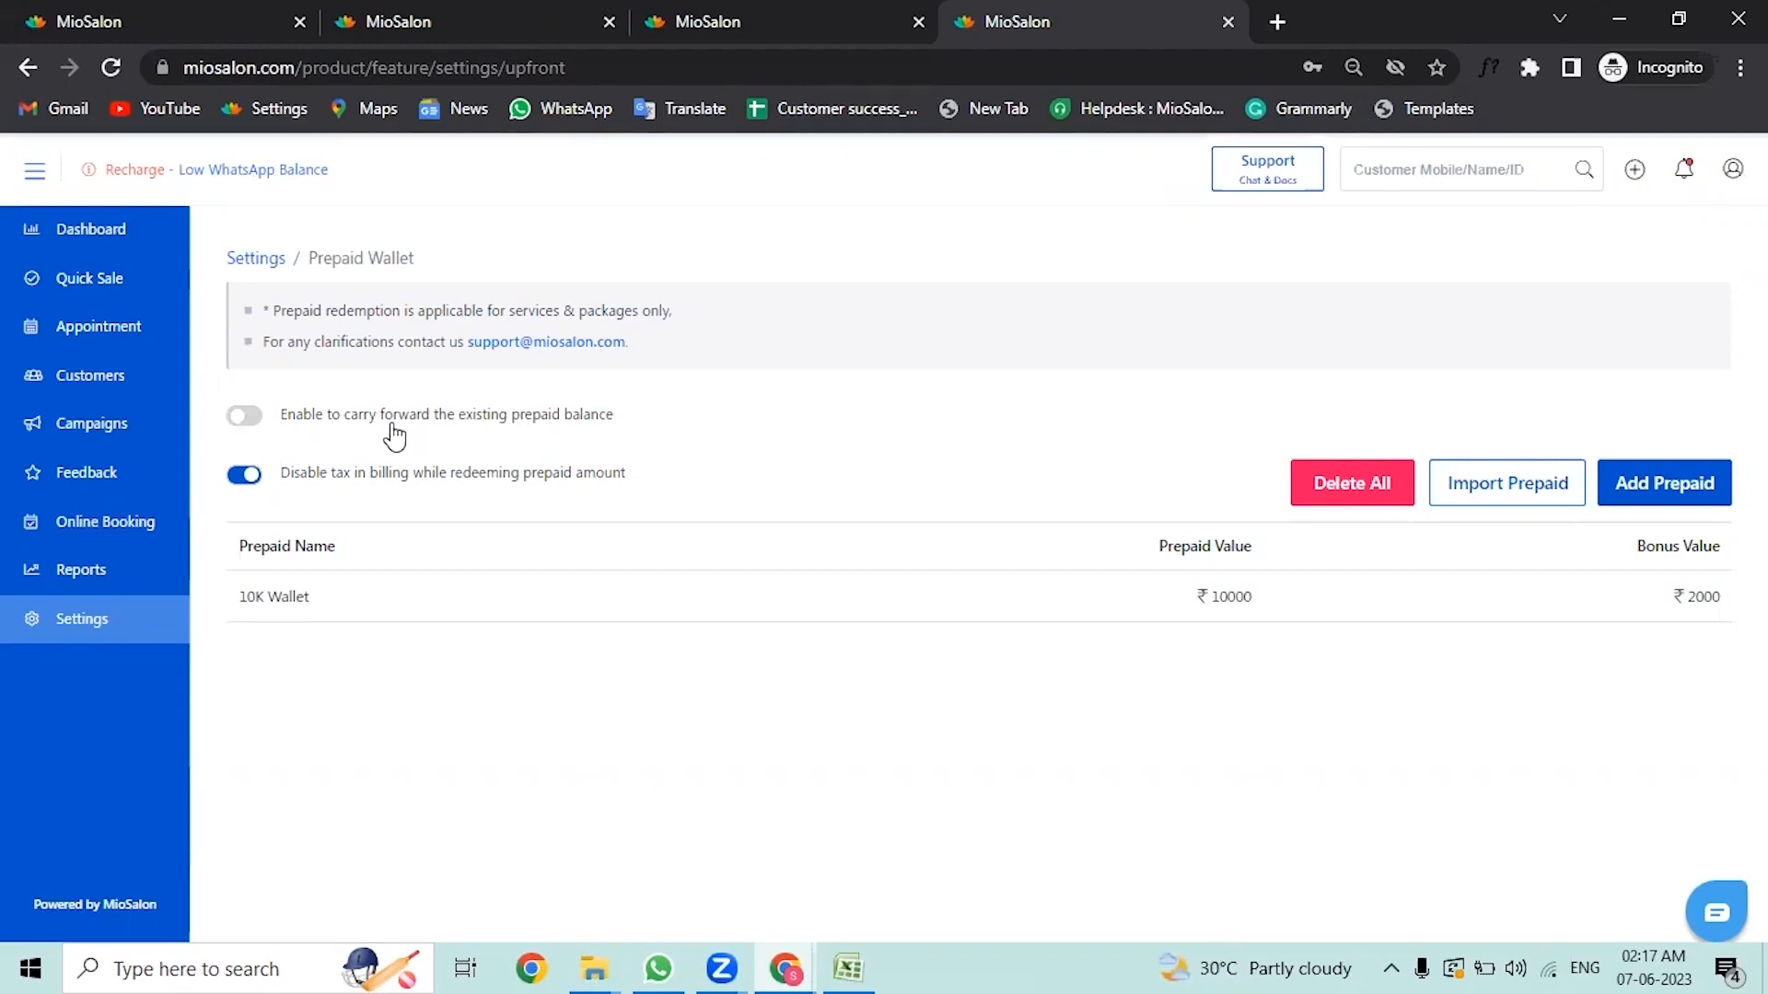
click(394, 434)
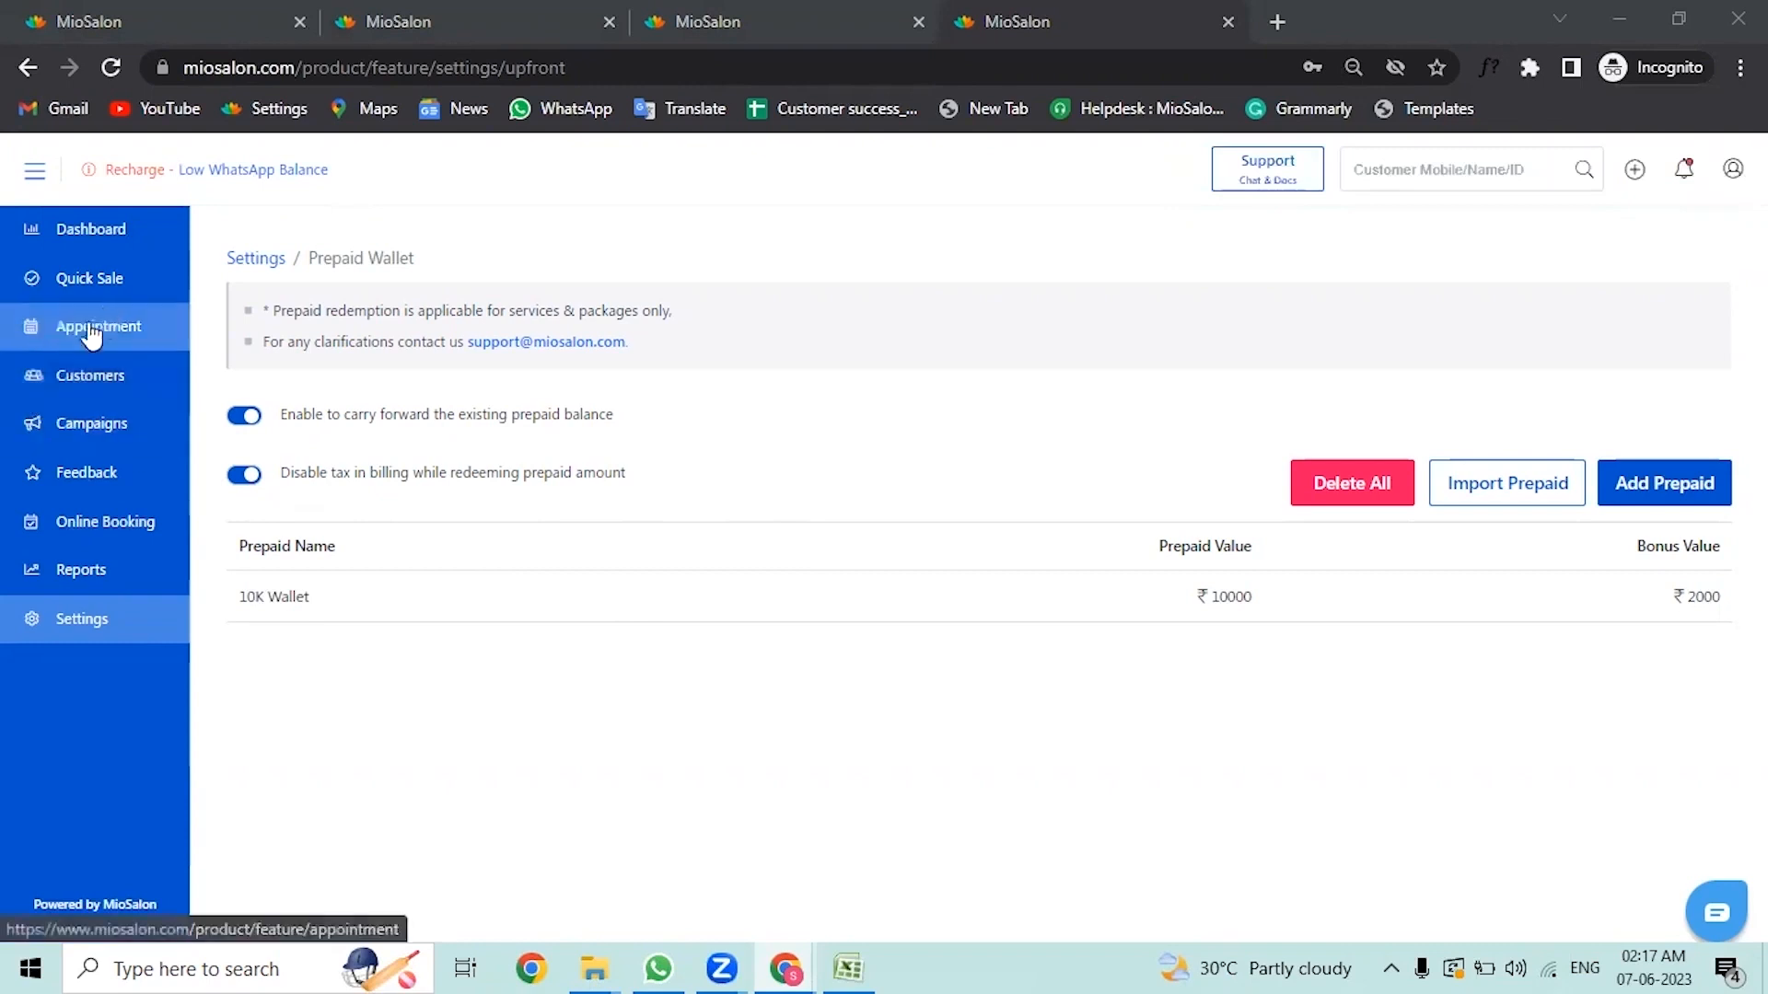
Step: Open Quick Sale and search for and select the customer by name
click(143, 300)
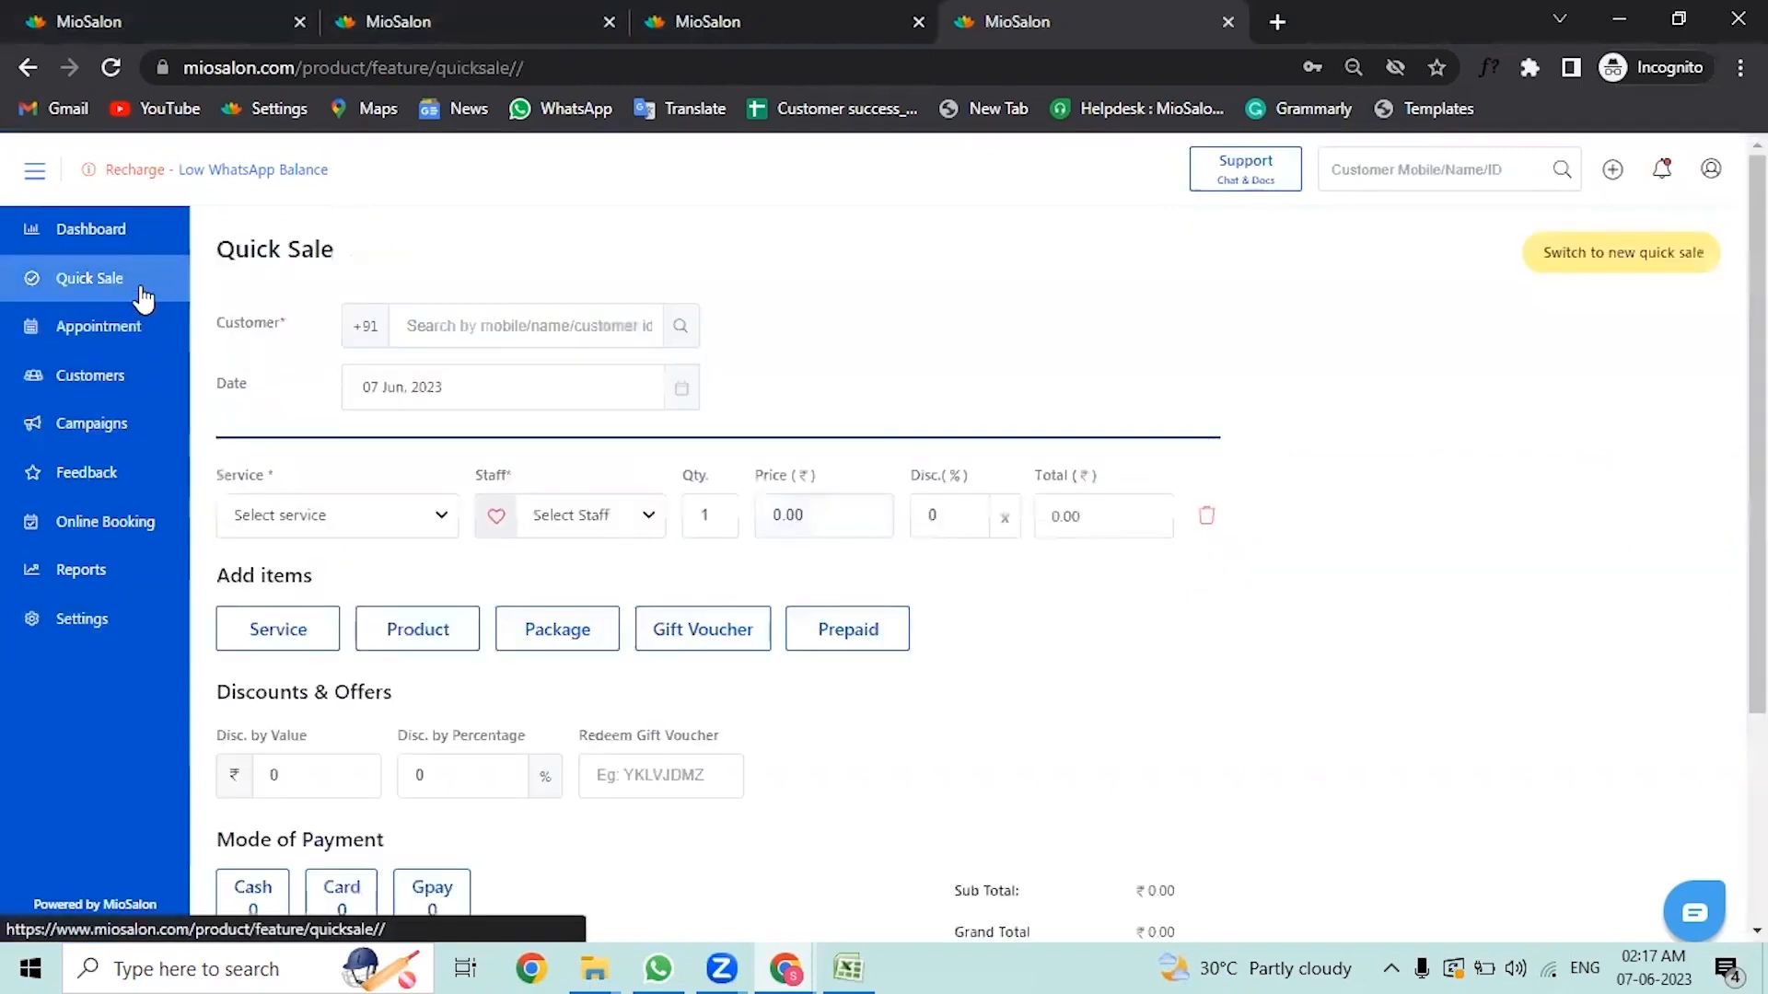
click(474, 324)
text(sanas)
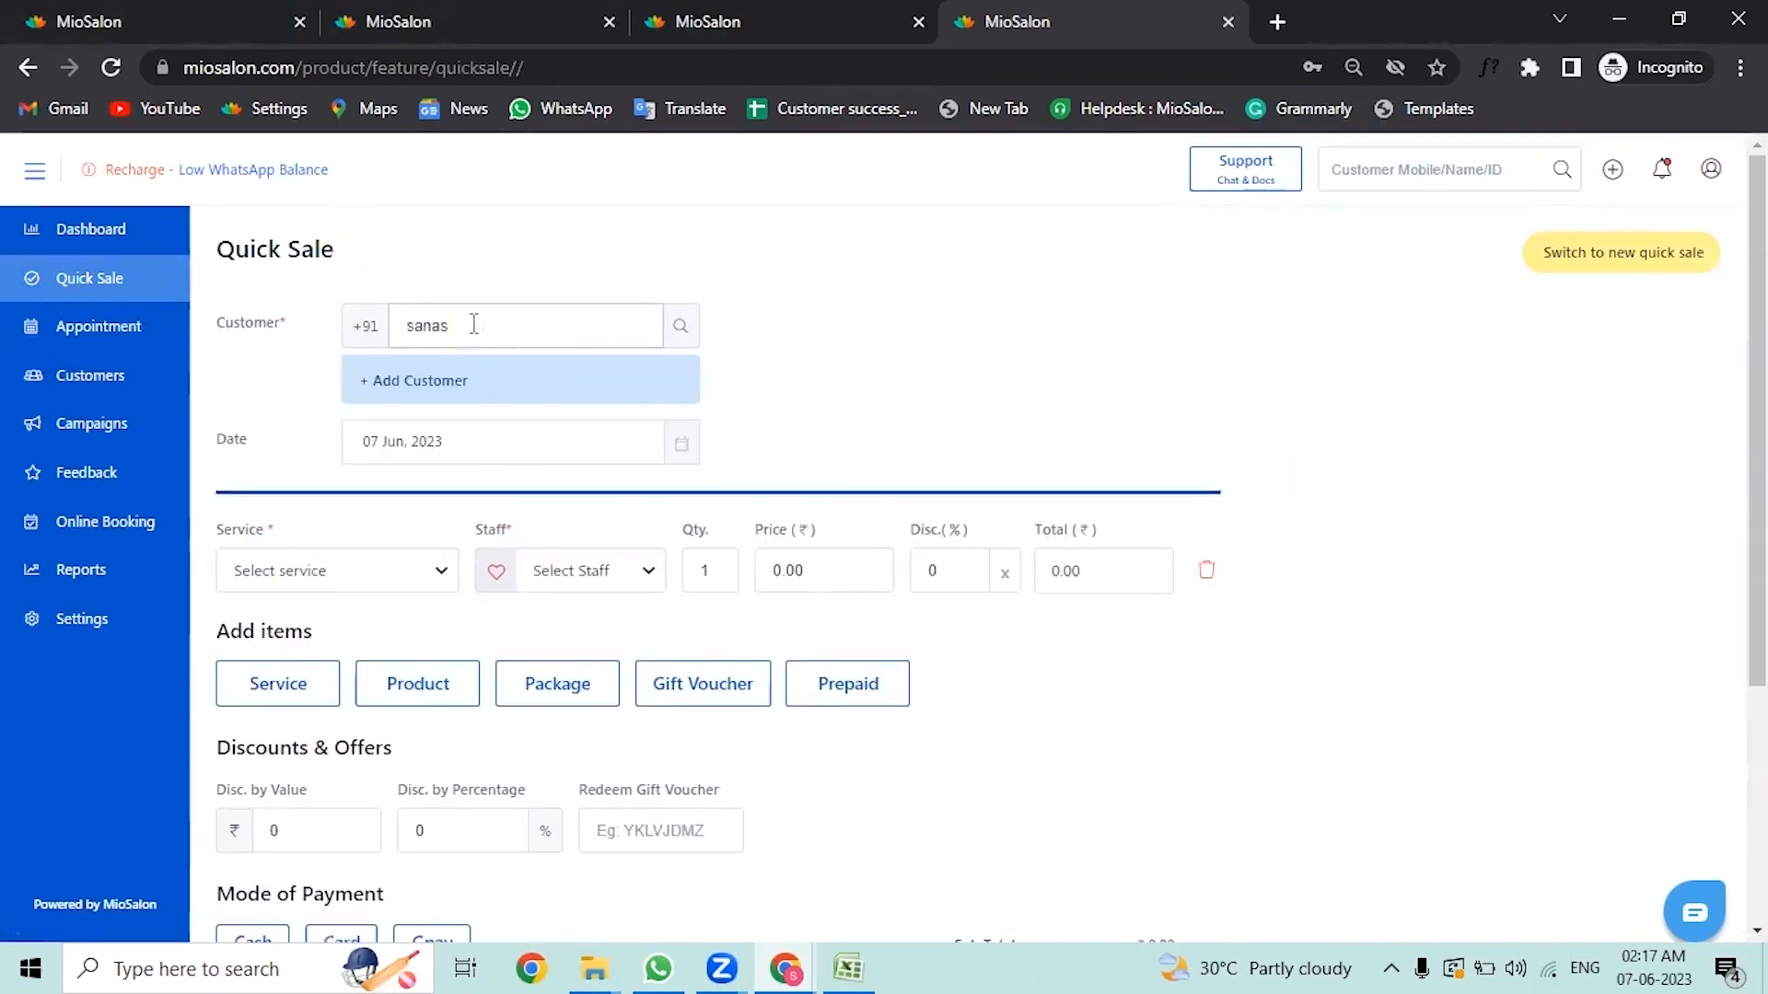
key(BackSpace)
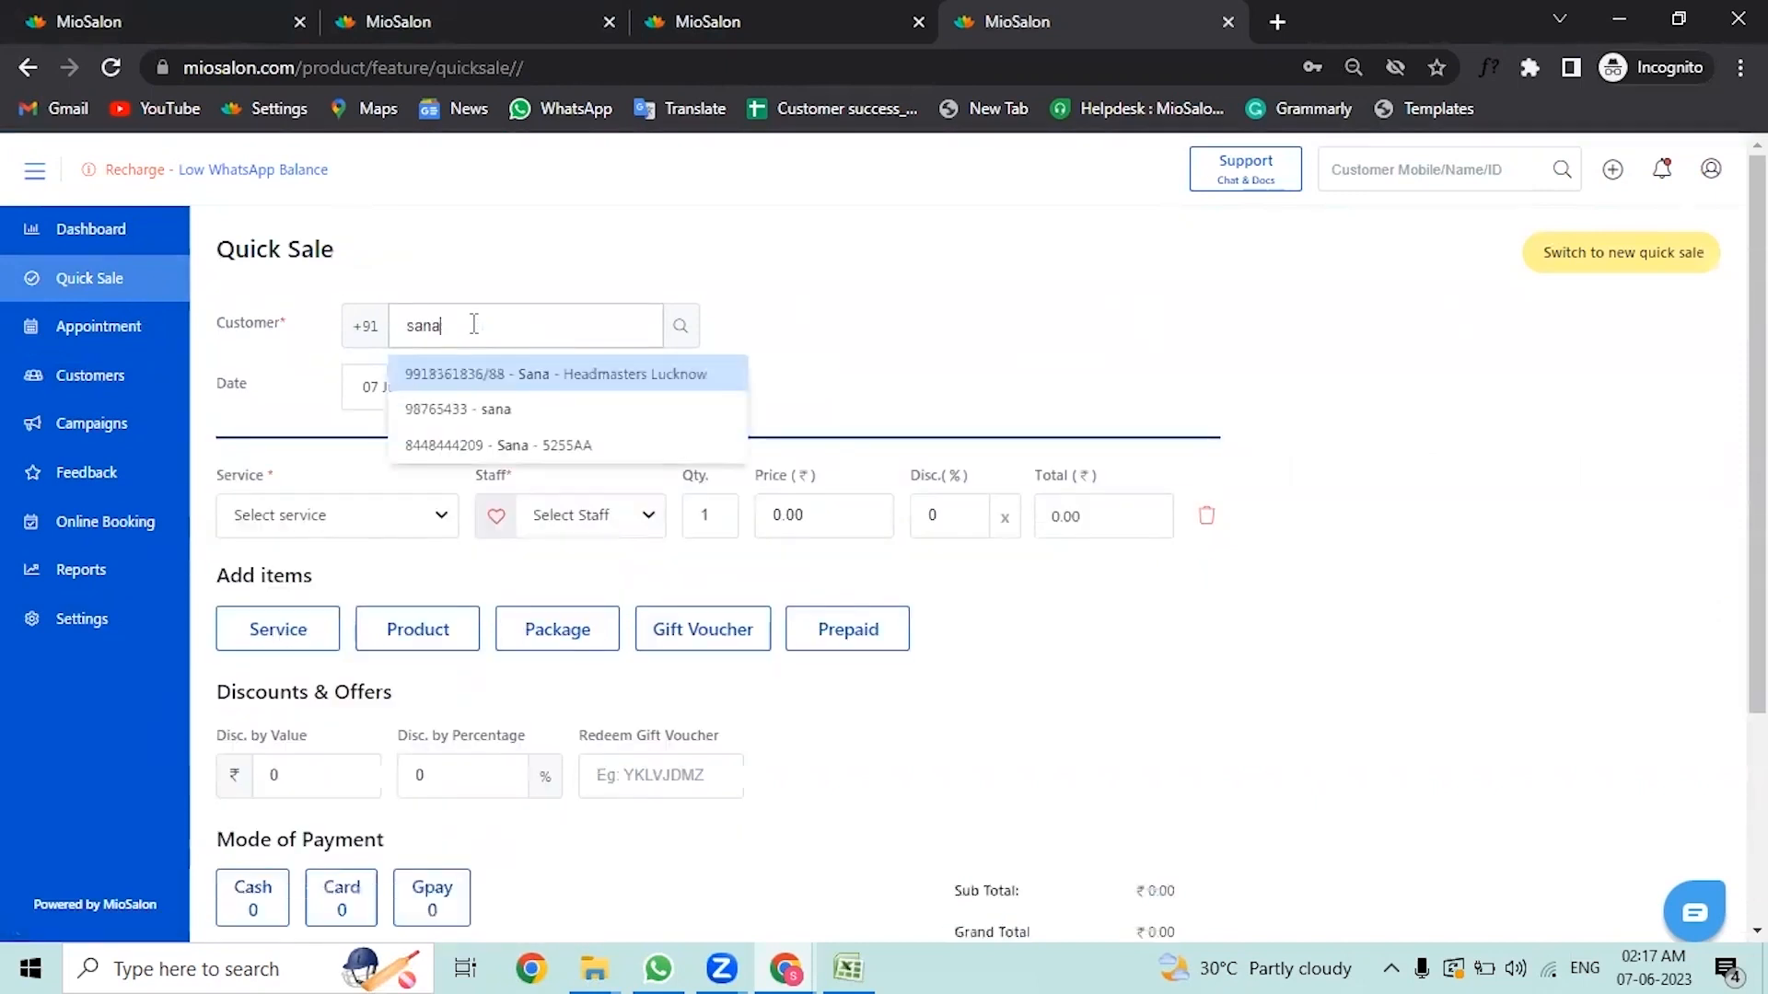
click(456, 445)
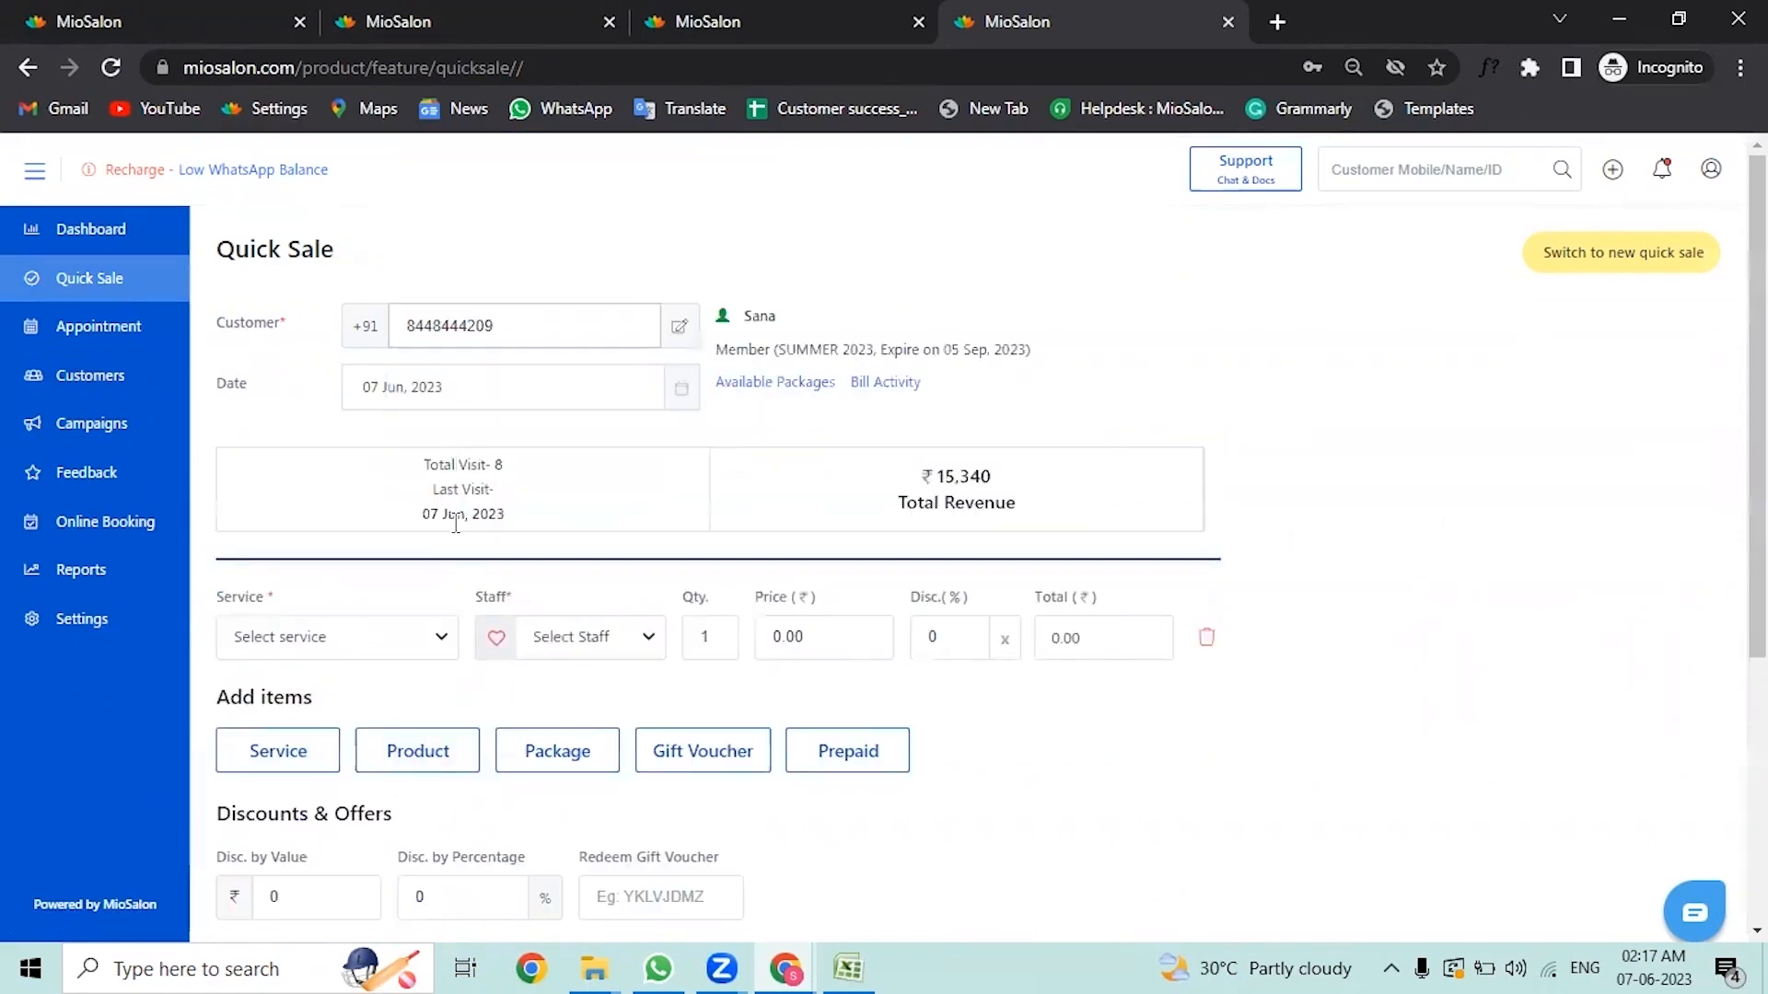
Step: Replace the empty service line with a prepaid line for 10K Wallet and assign a staff member
click(1209, 640)
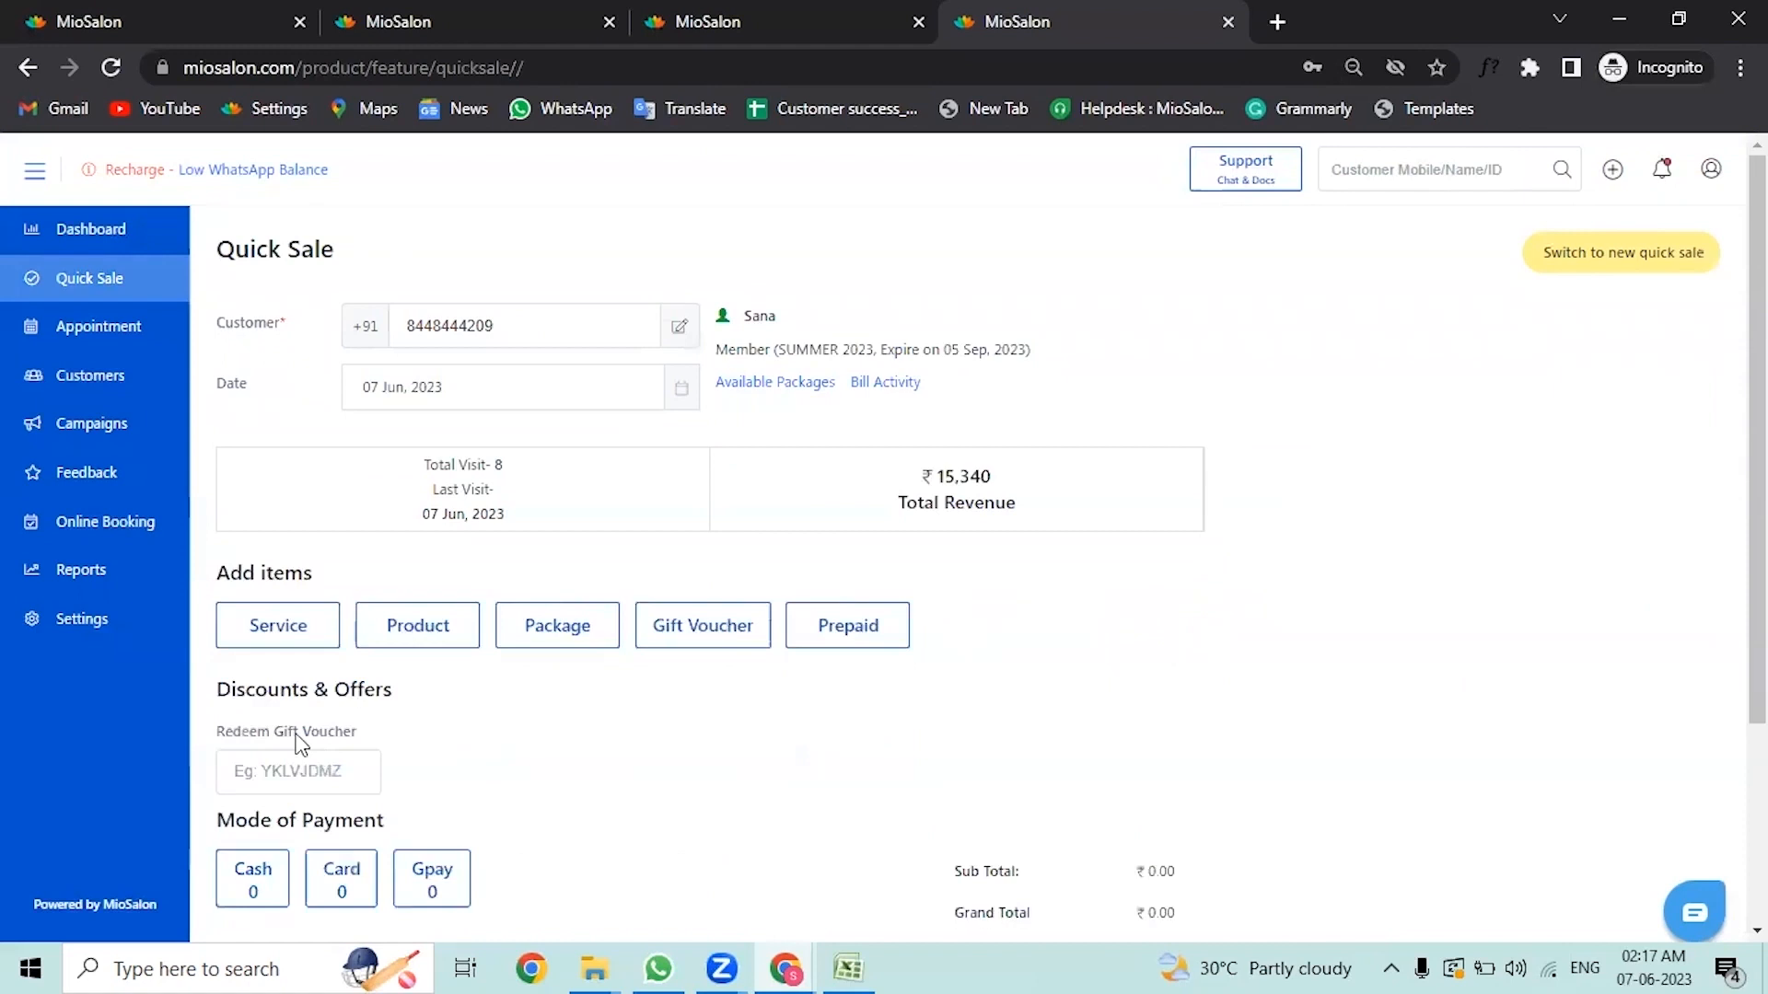
click(566, 626)
click(888, 637)
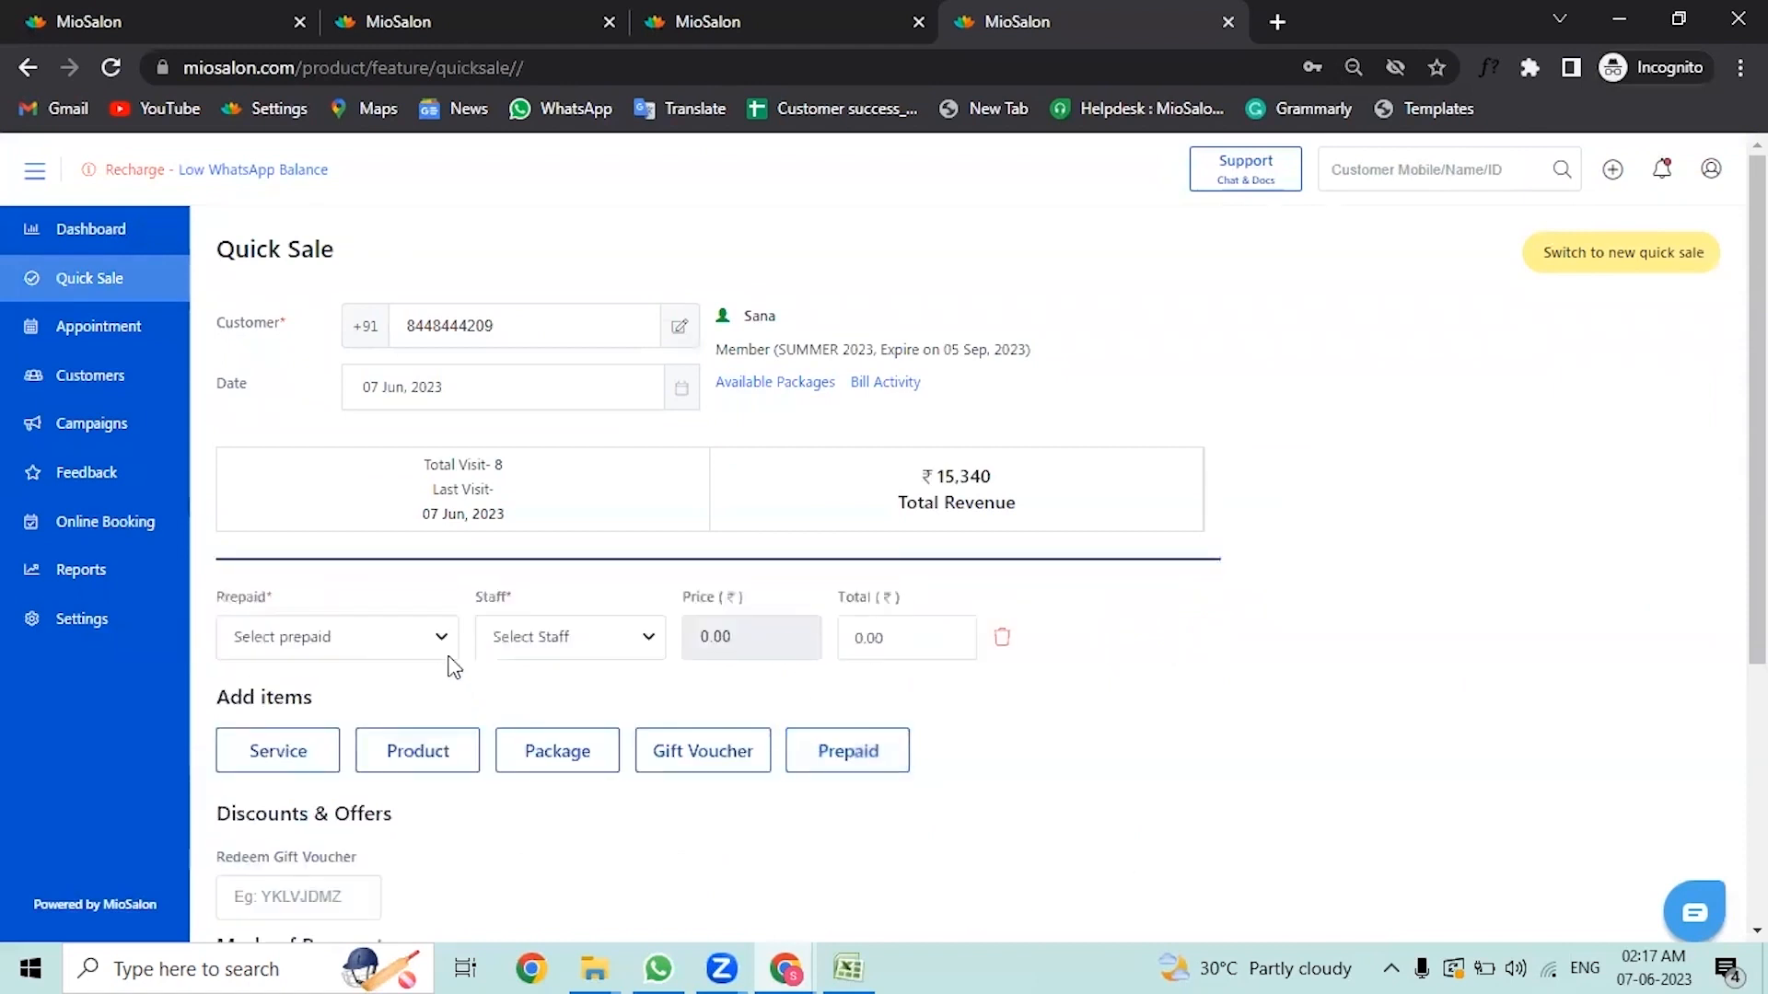
click(414, 656)
click(405, 680)
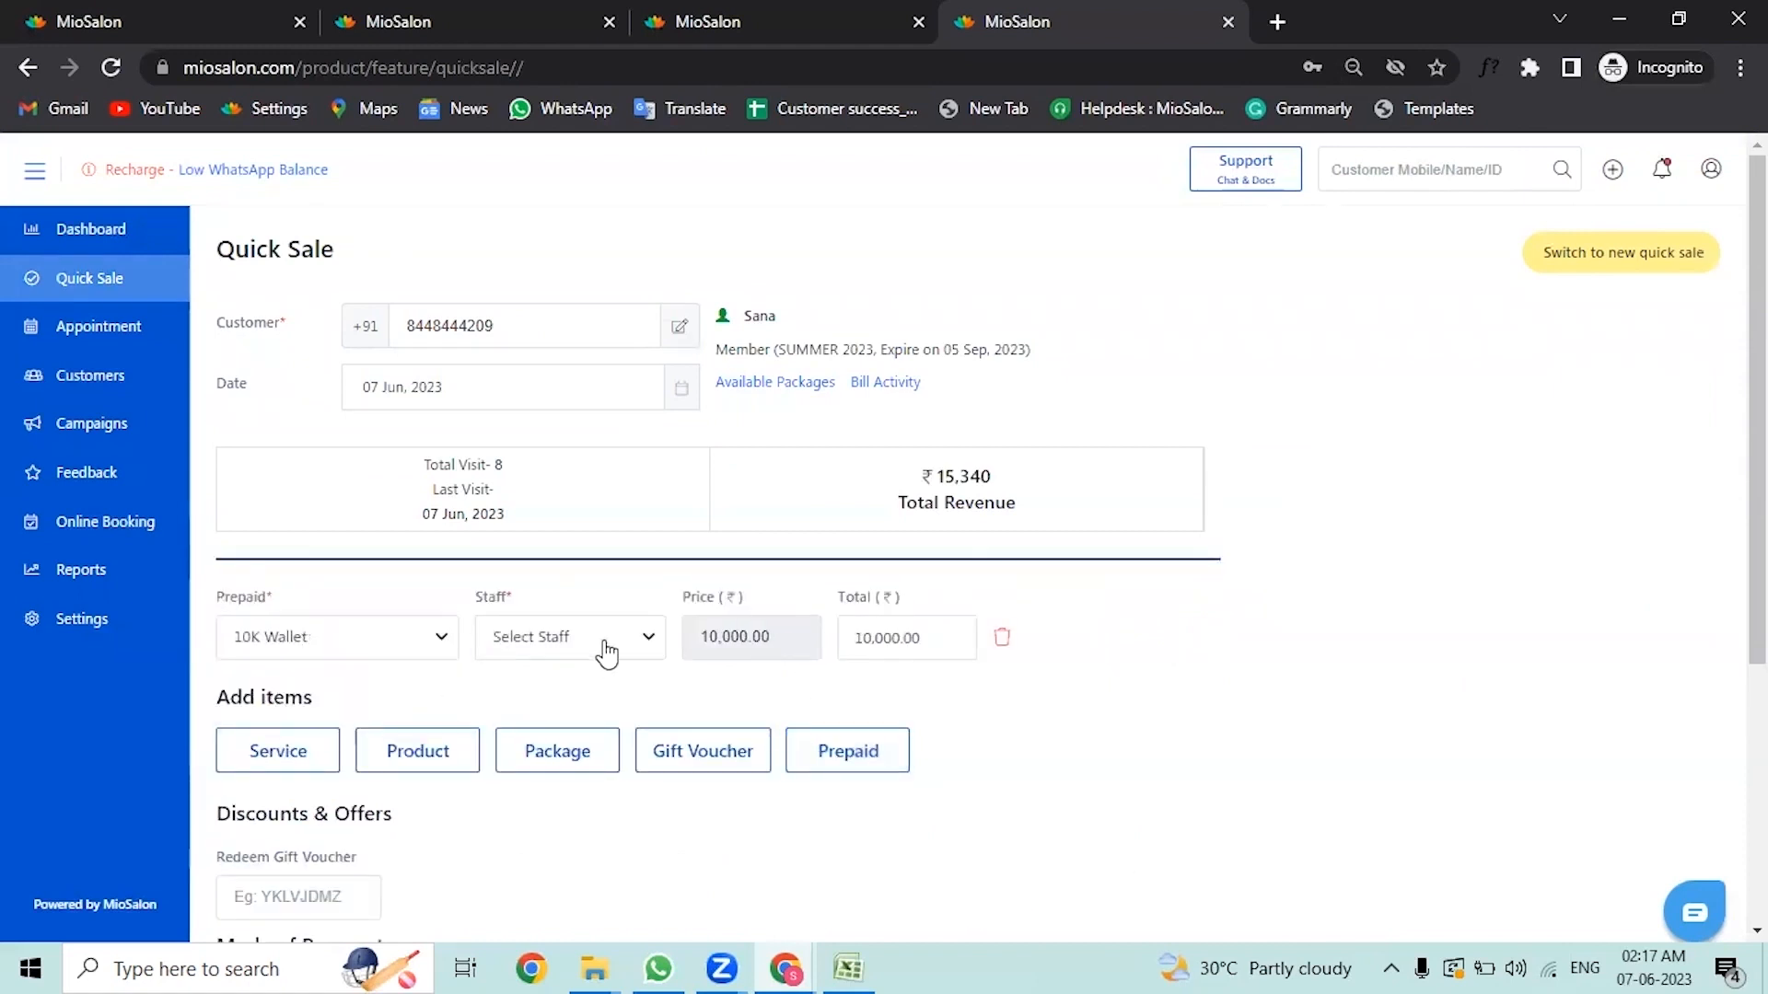
click(604, 647)
click(582, 773)
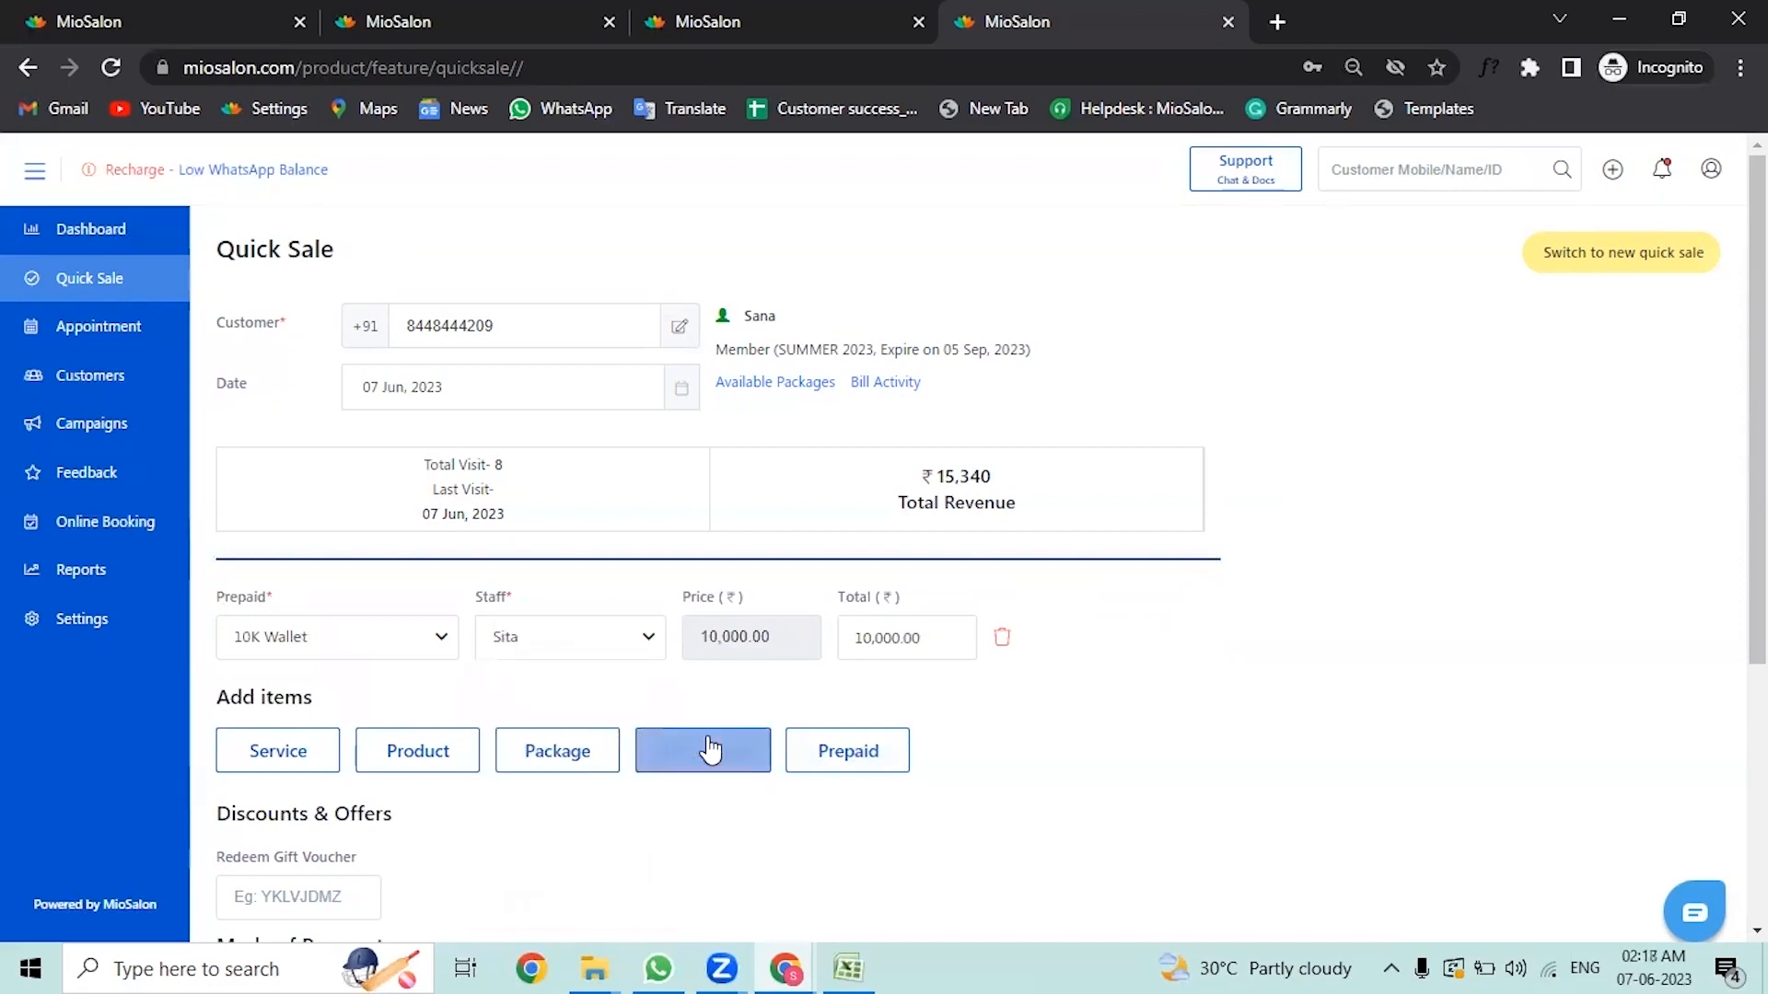
Step: Pay the full amount by card and save the sale
scroll(709, 746, down, 3)
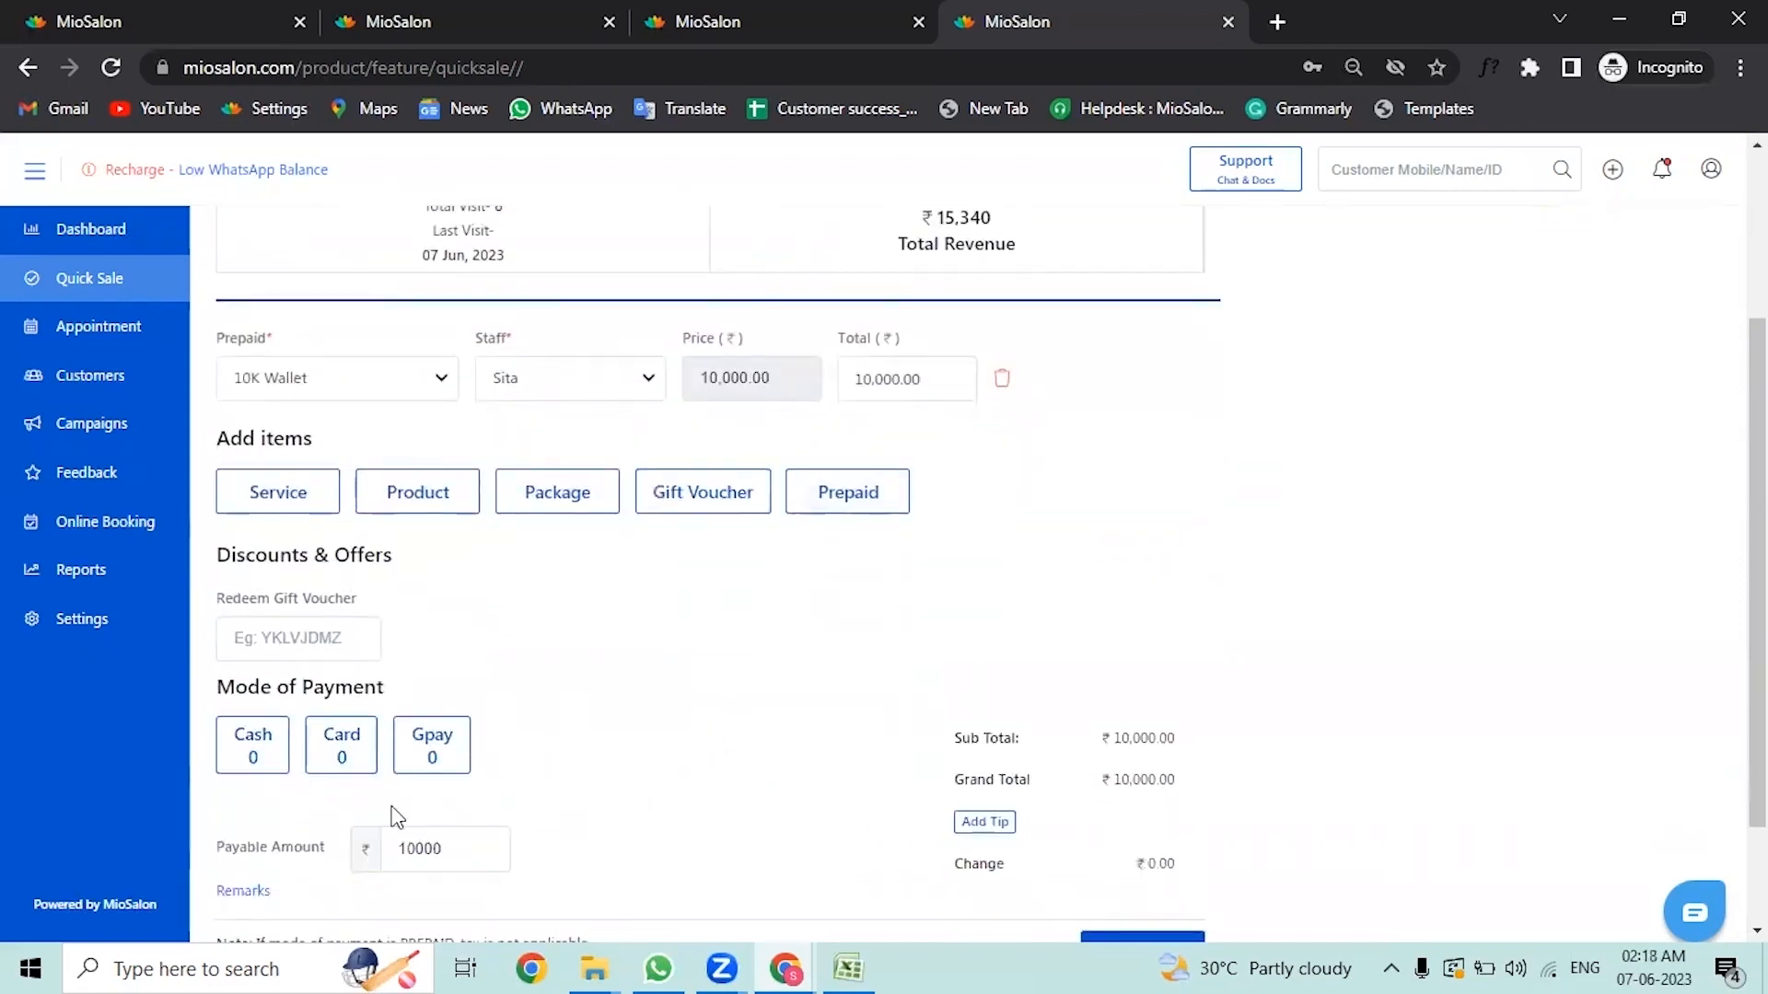
click(341, 764)
scroll(644, 737, down, 2)
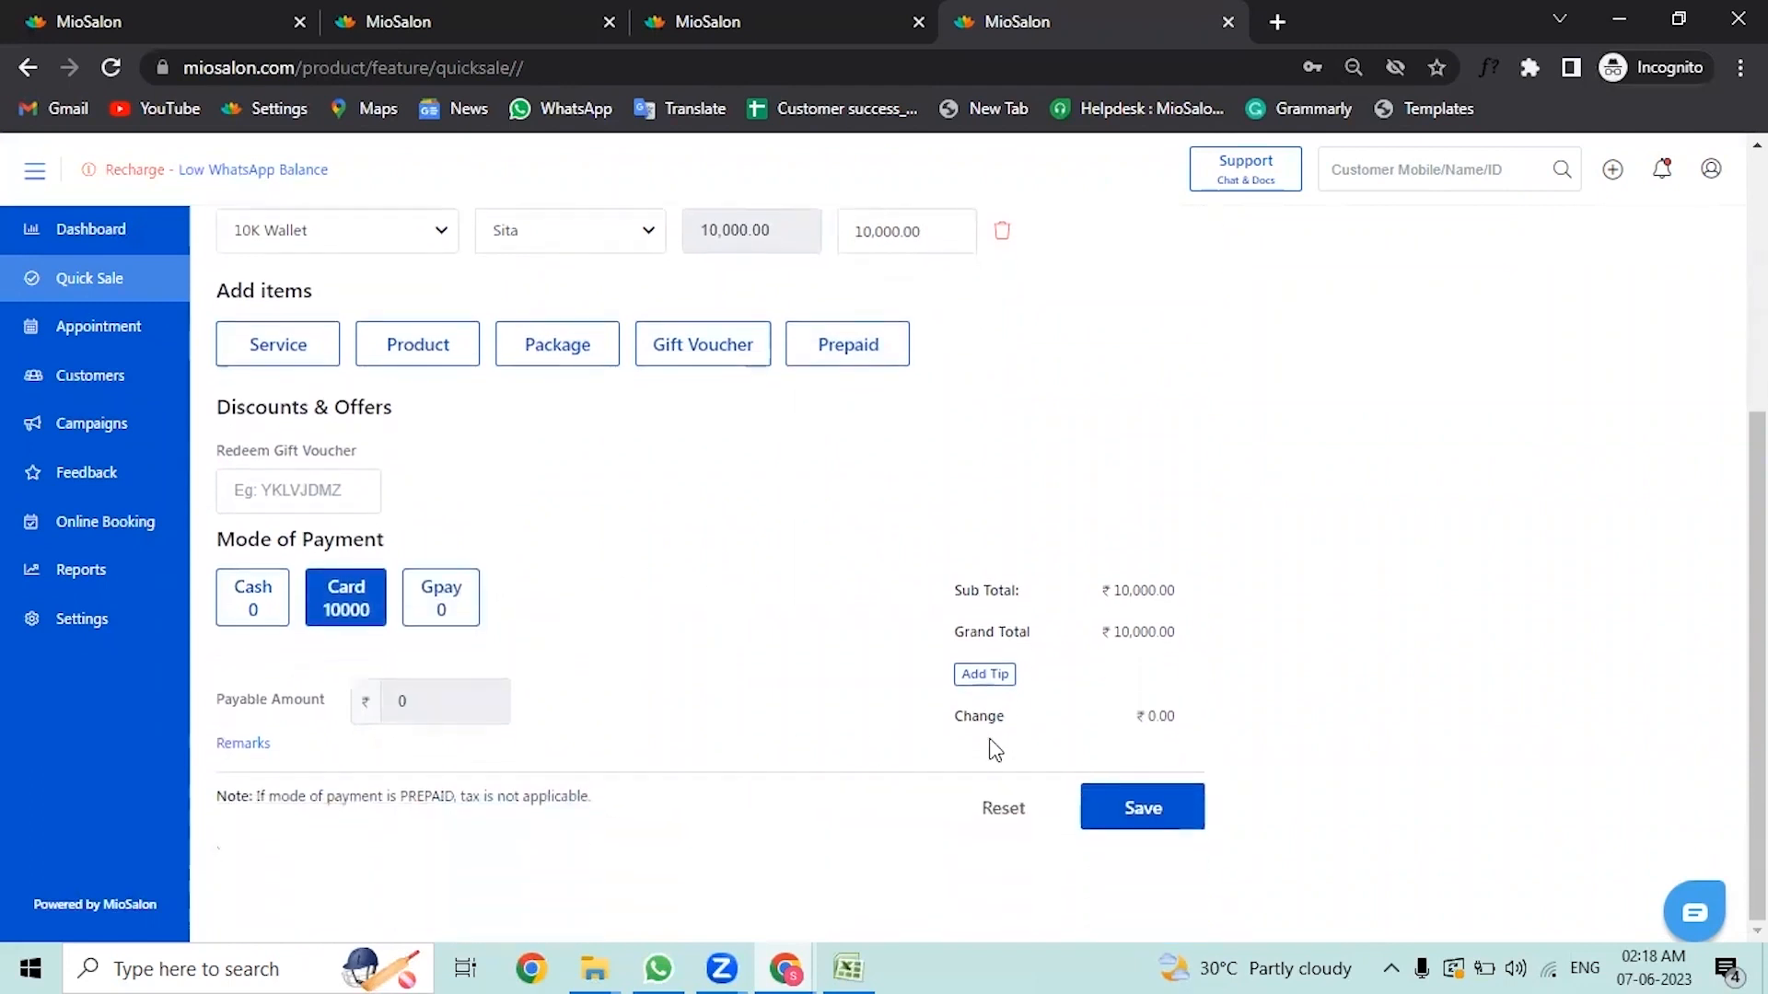
click(1148, 811)
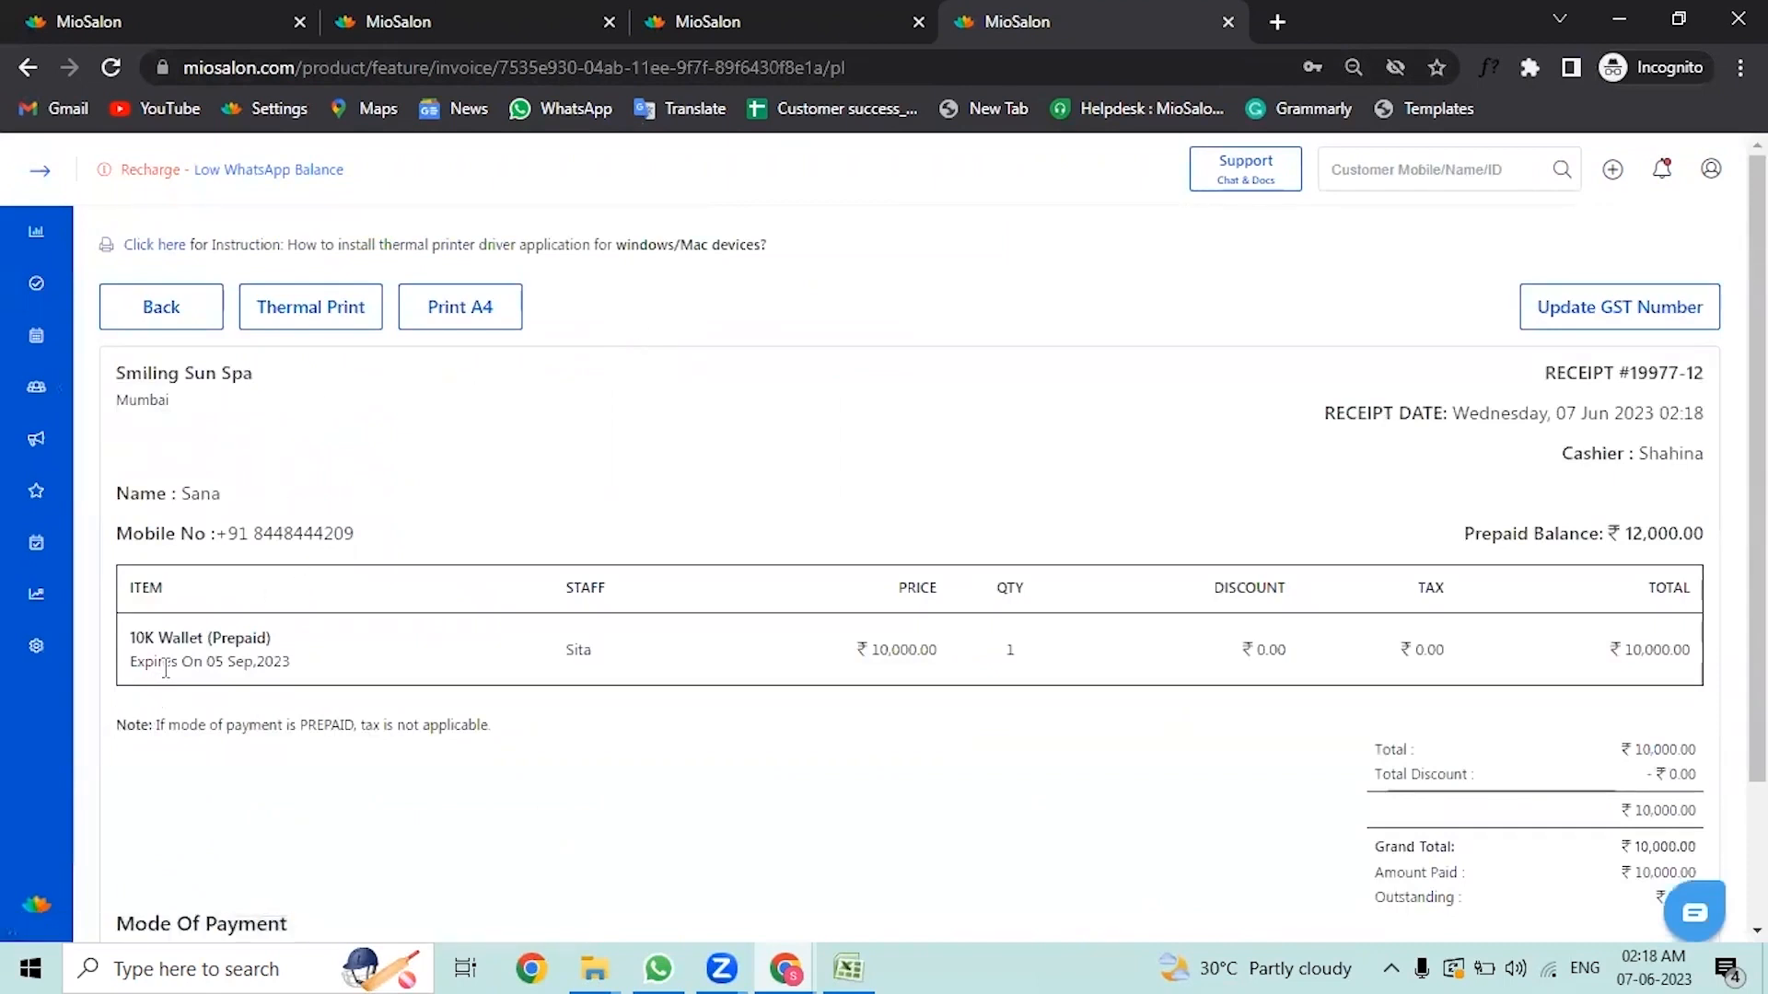
Step: Examine the prepaid item's expiry date and the customer's prepaid balance on the receipt
drag(162, 661, 129, 638)
click(279, 650)
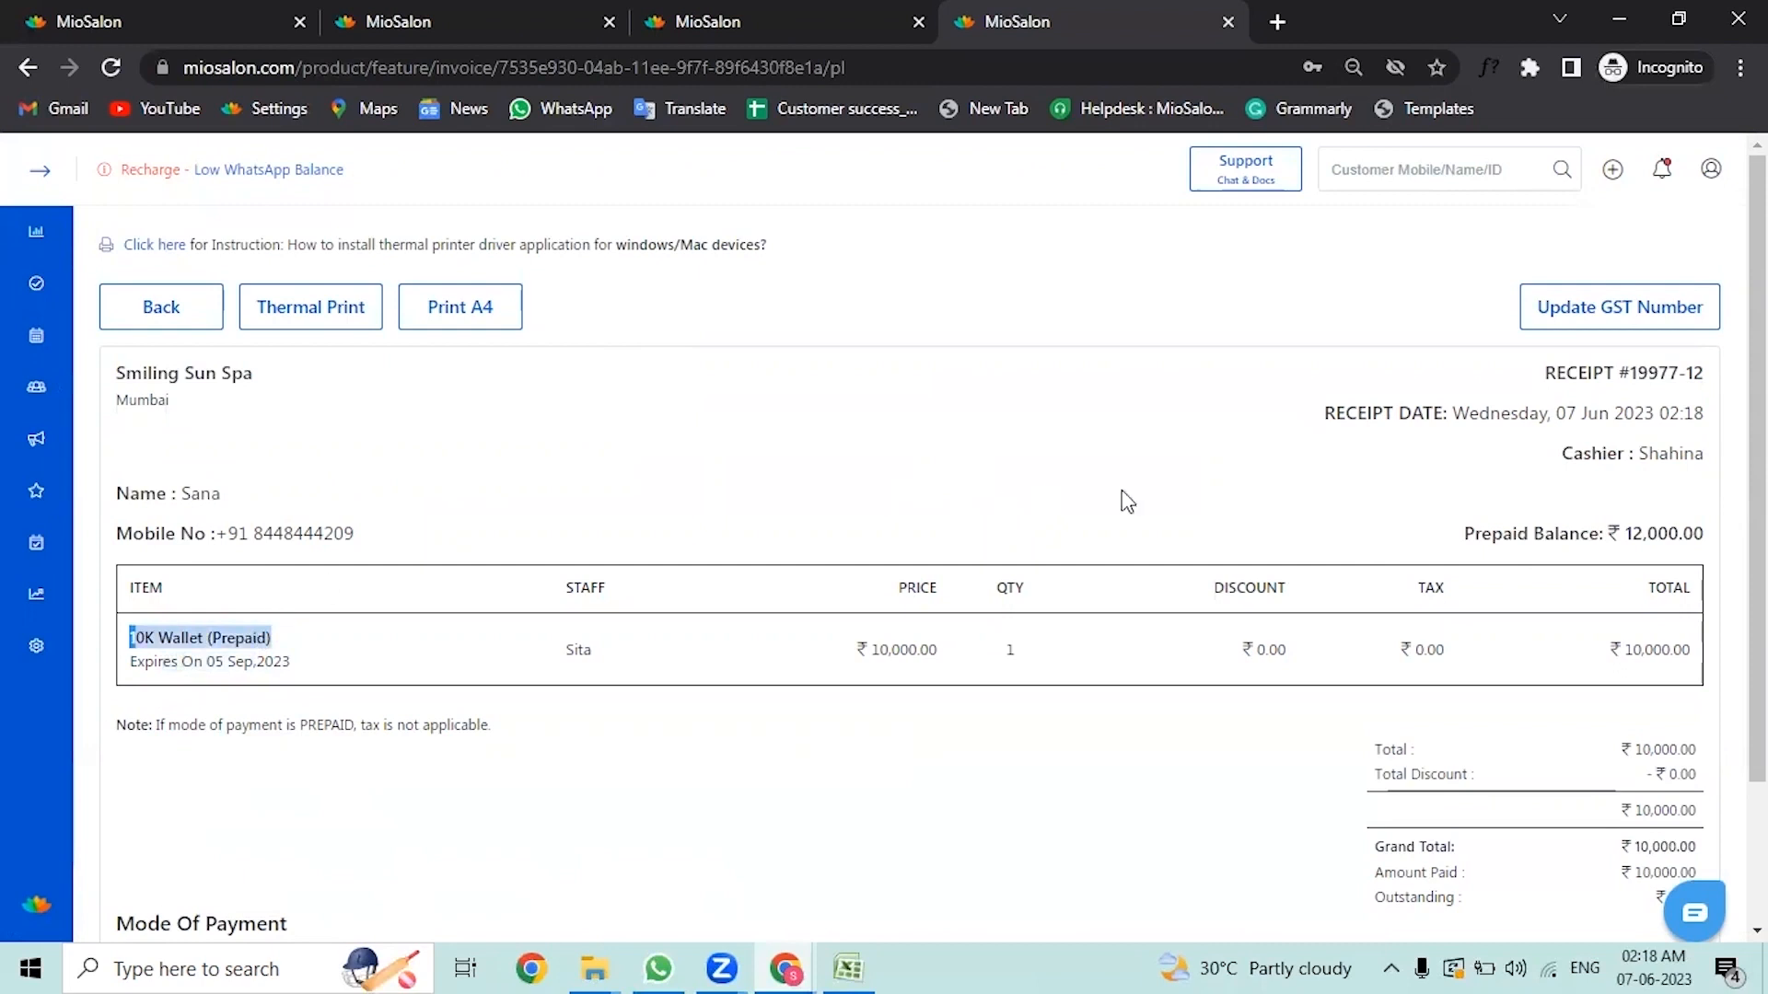
drag(1609, 533, 1716, 555)
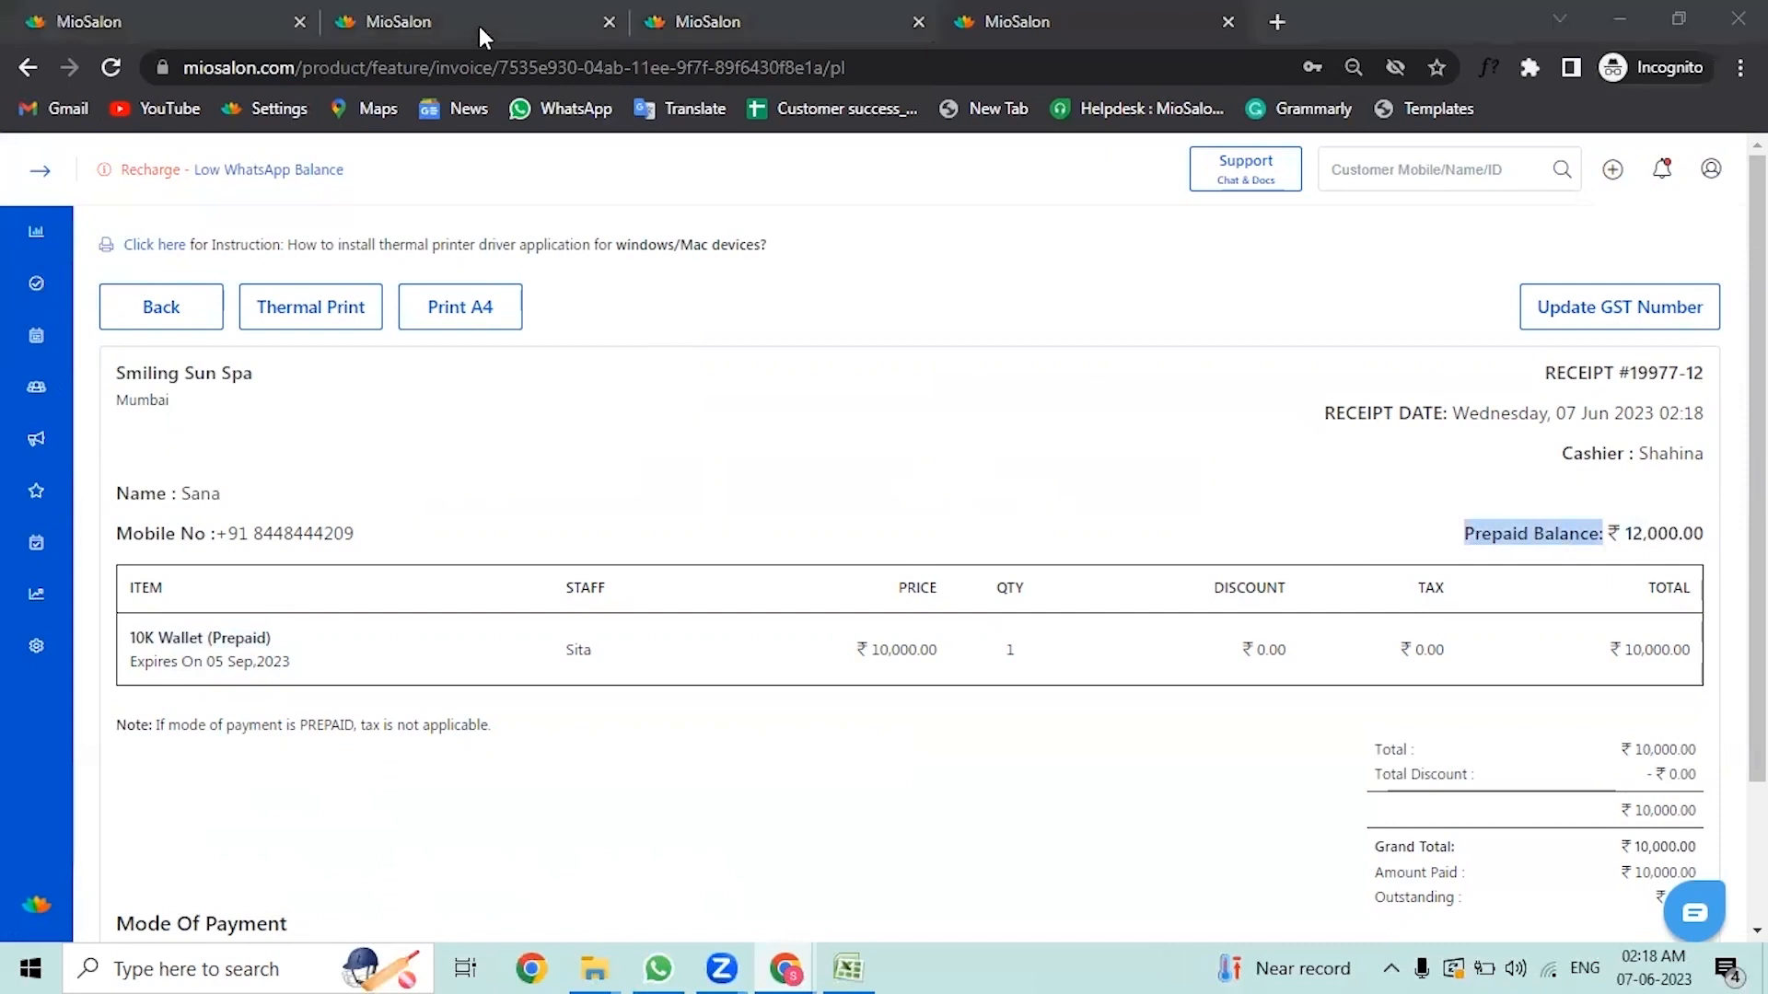
Step: Start a new Quick Sale and select the same customer again
click(40, 171)
click(35, 299)
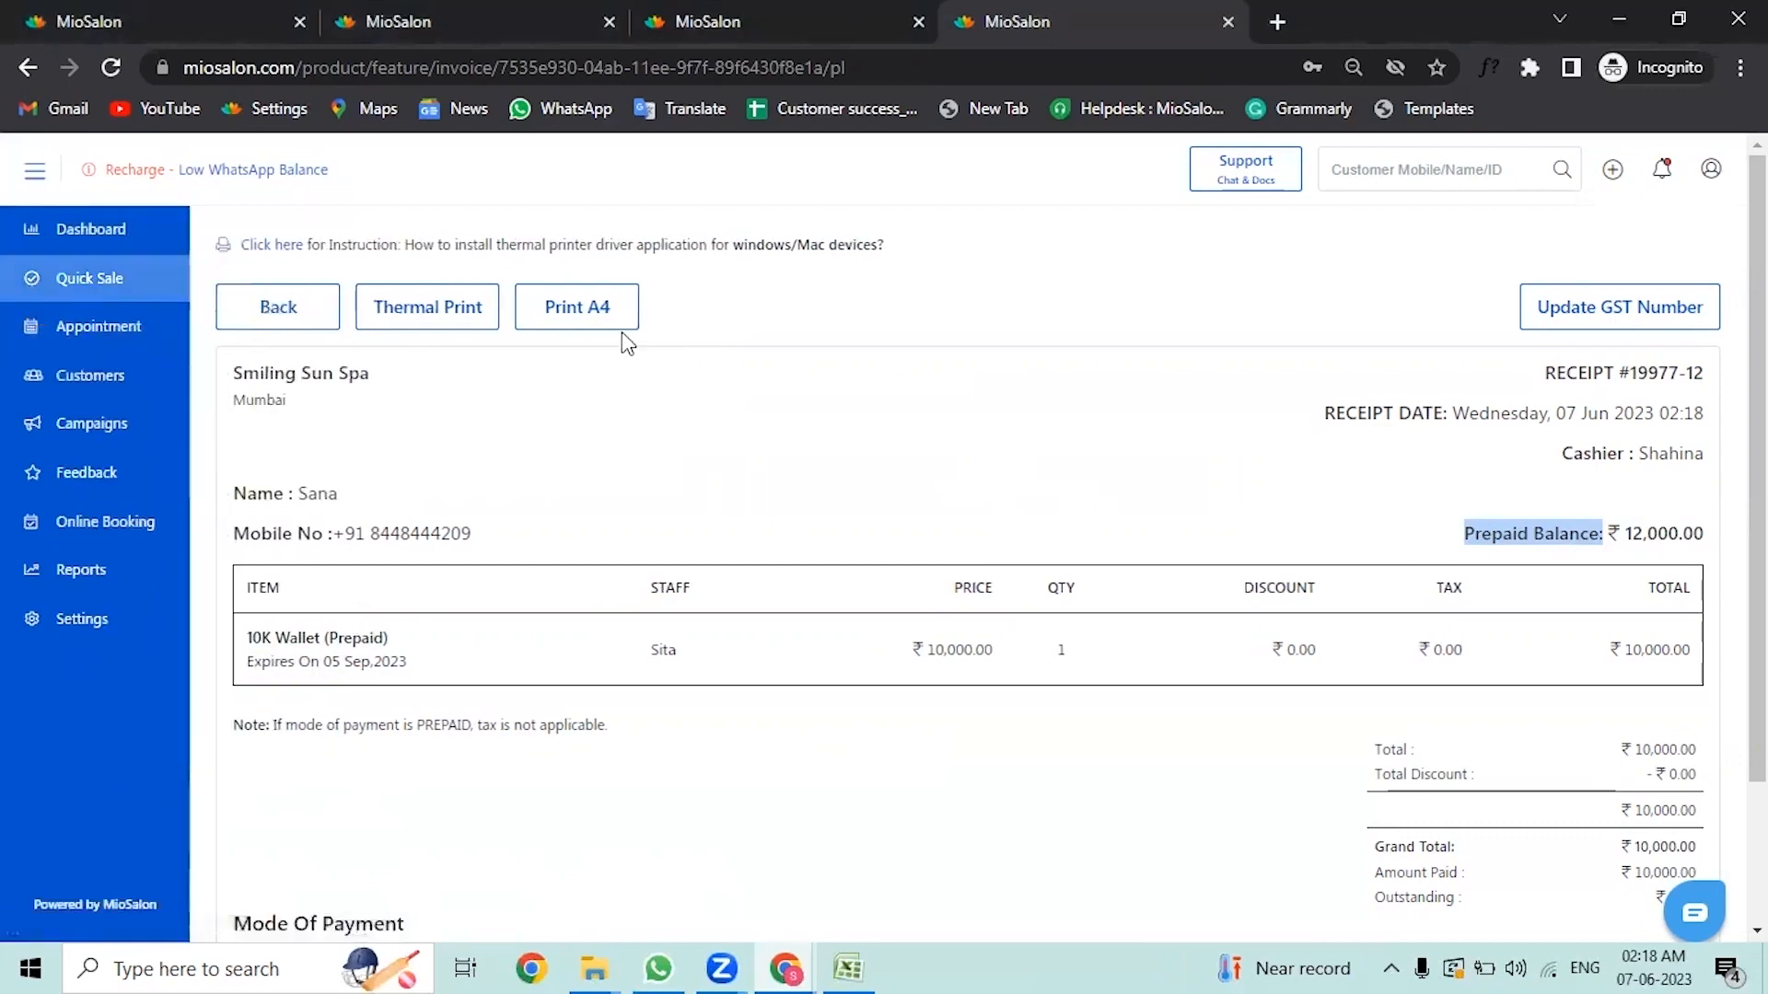
click(461, 396)
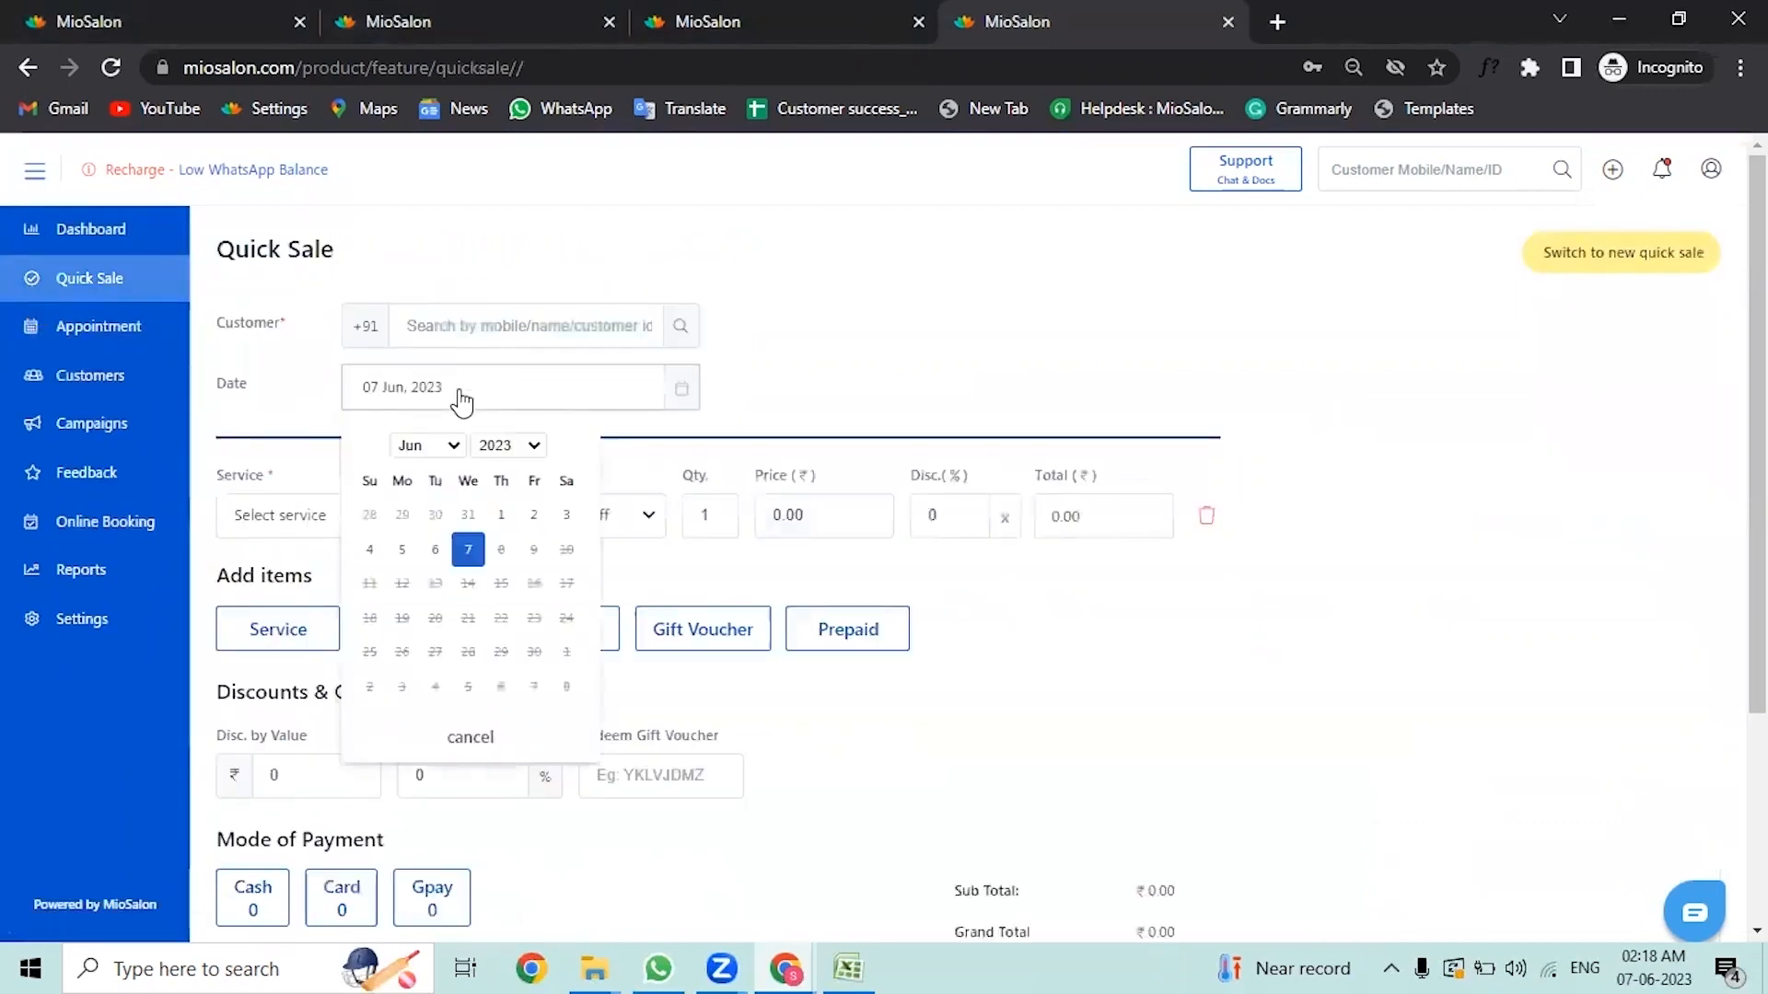
click(976, 405)
click(552, 327)
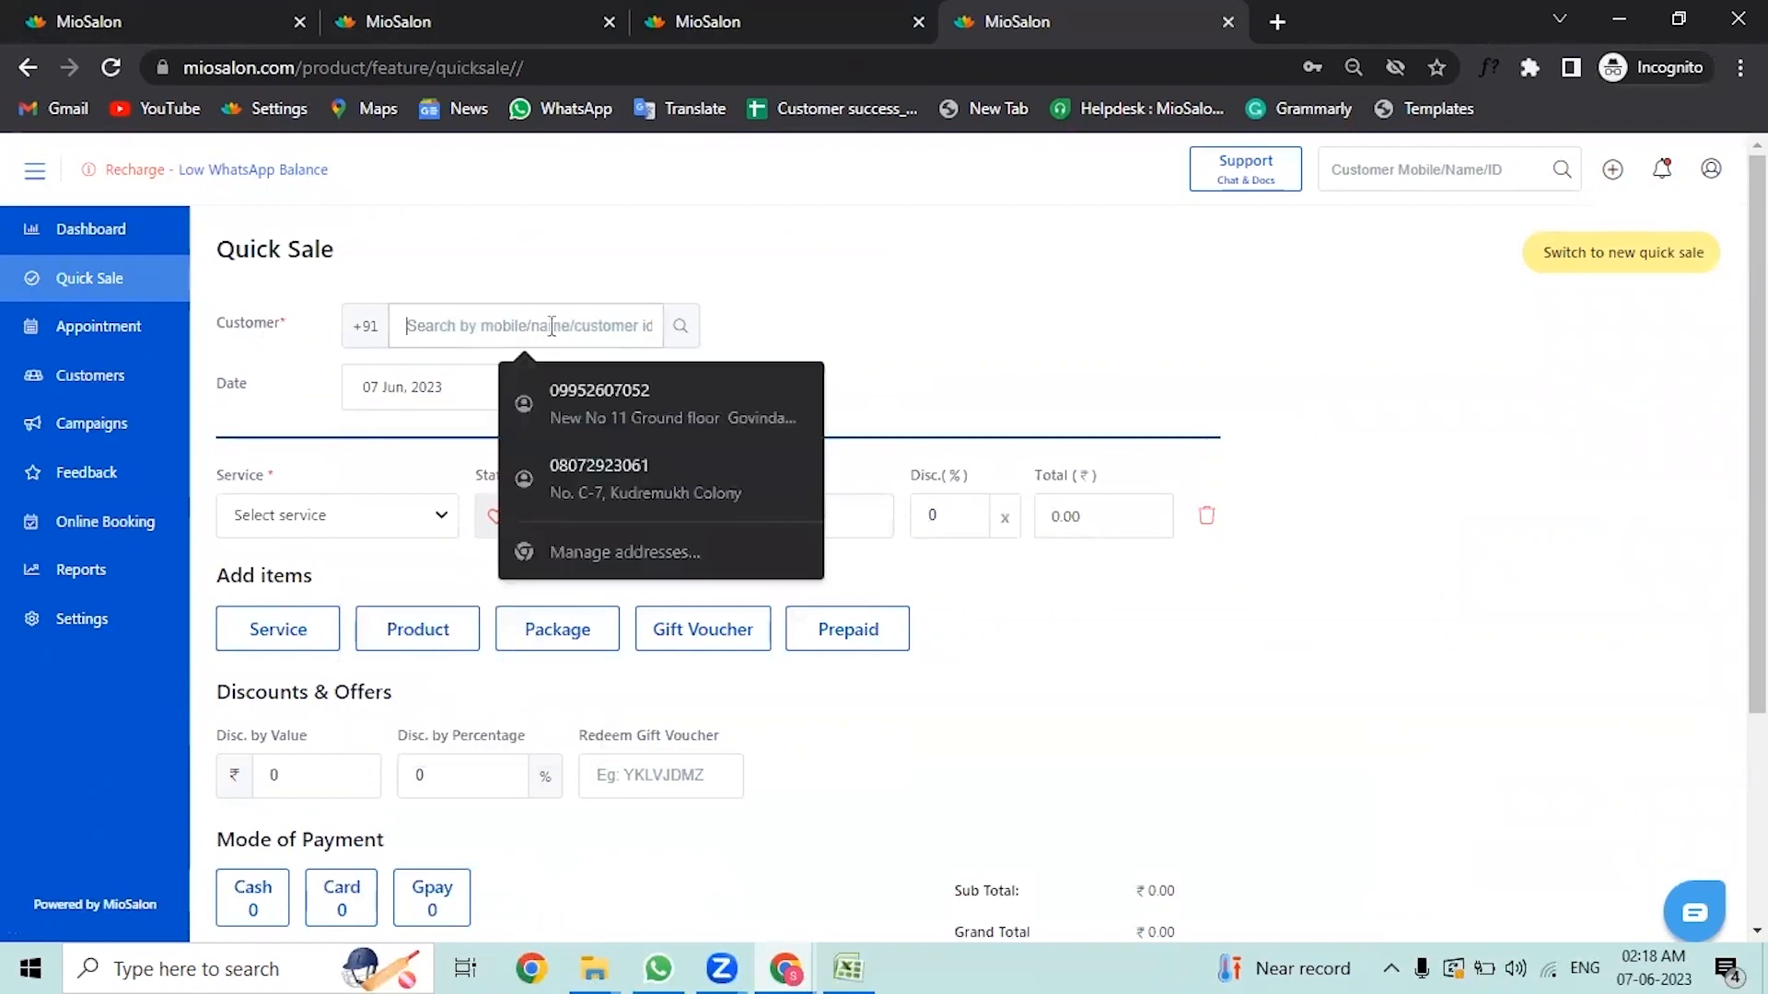
text(sa)
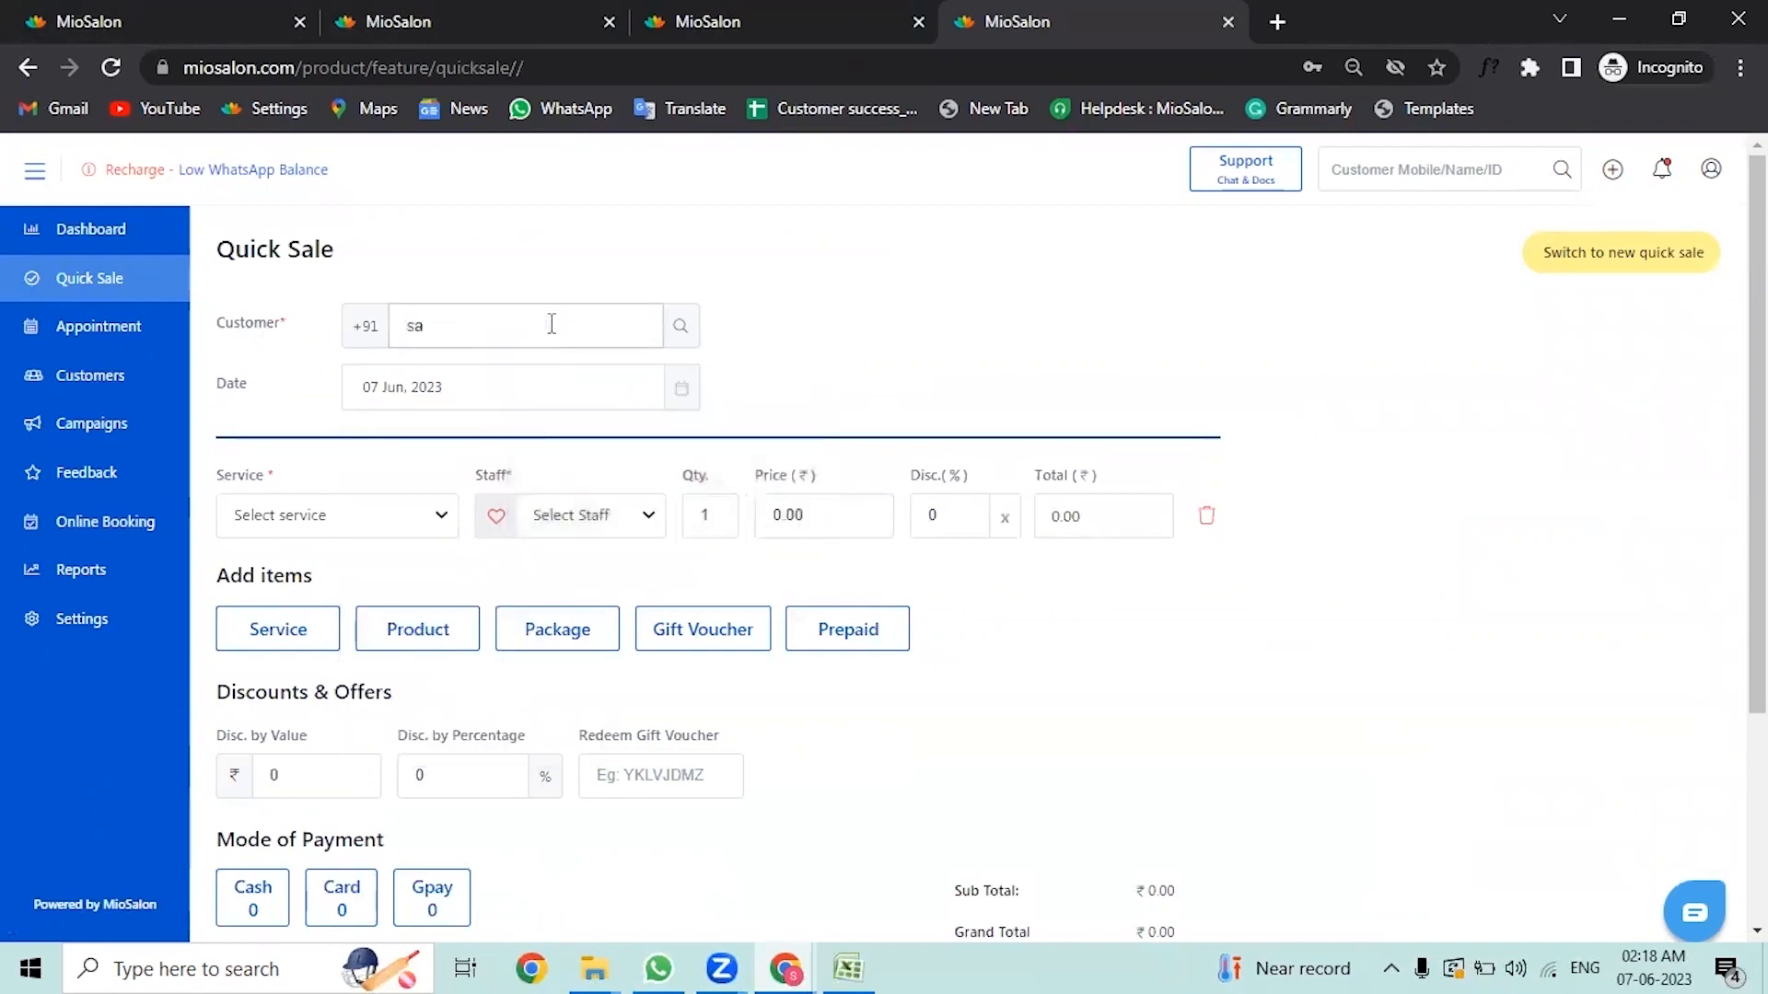
text(na)
click(576, 445)
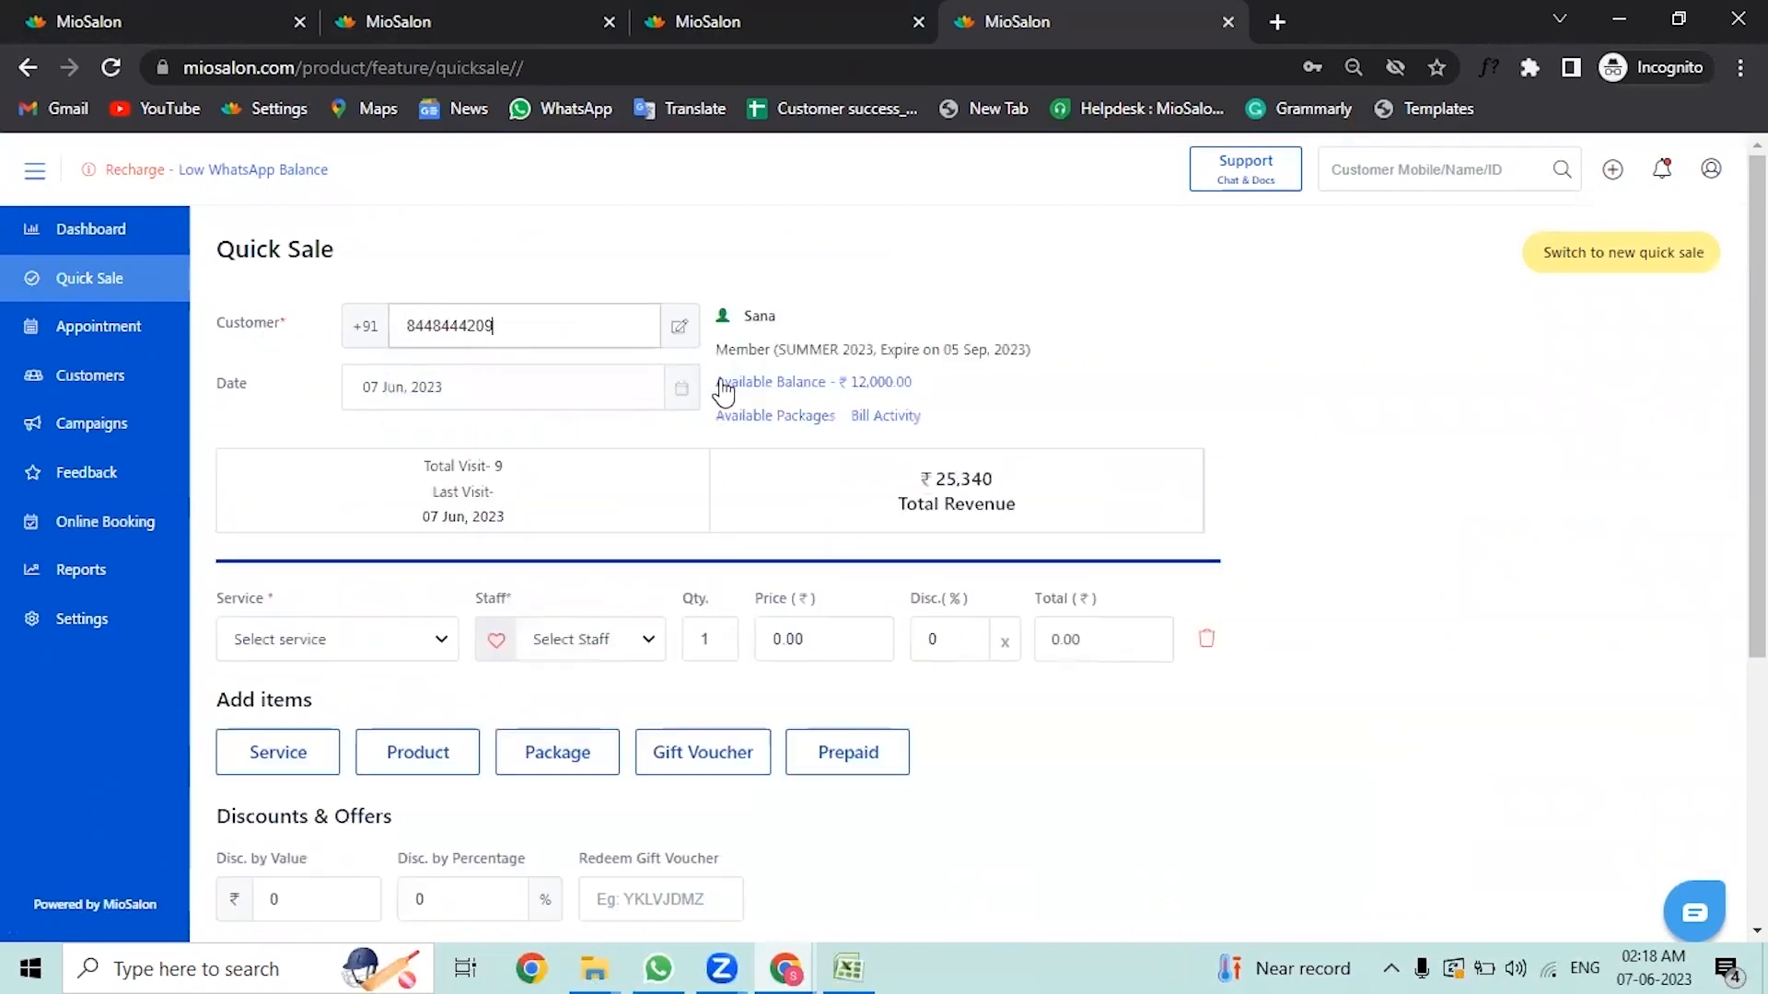
Step: Add a "Botox treatment - Short" service line and assign a staff member to it
drag(715, 350, 968, 351)
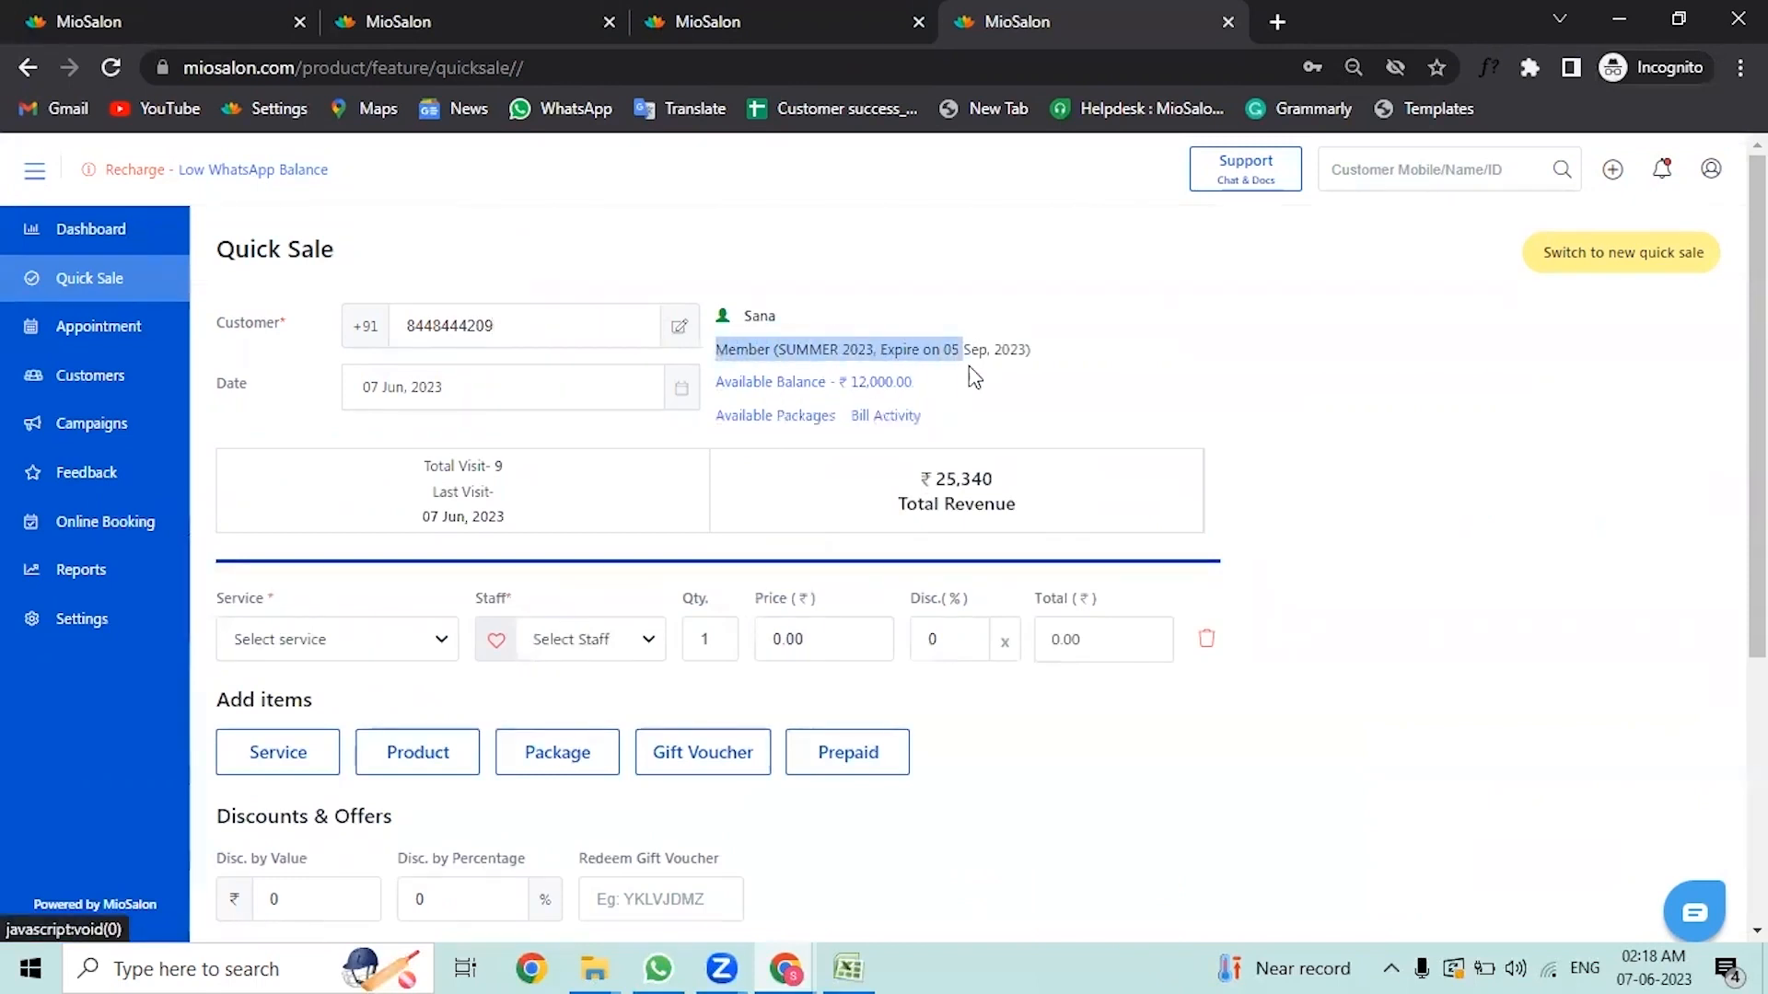
click(408, 639)
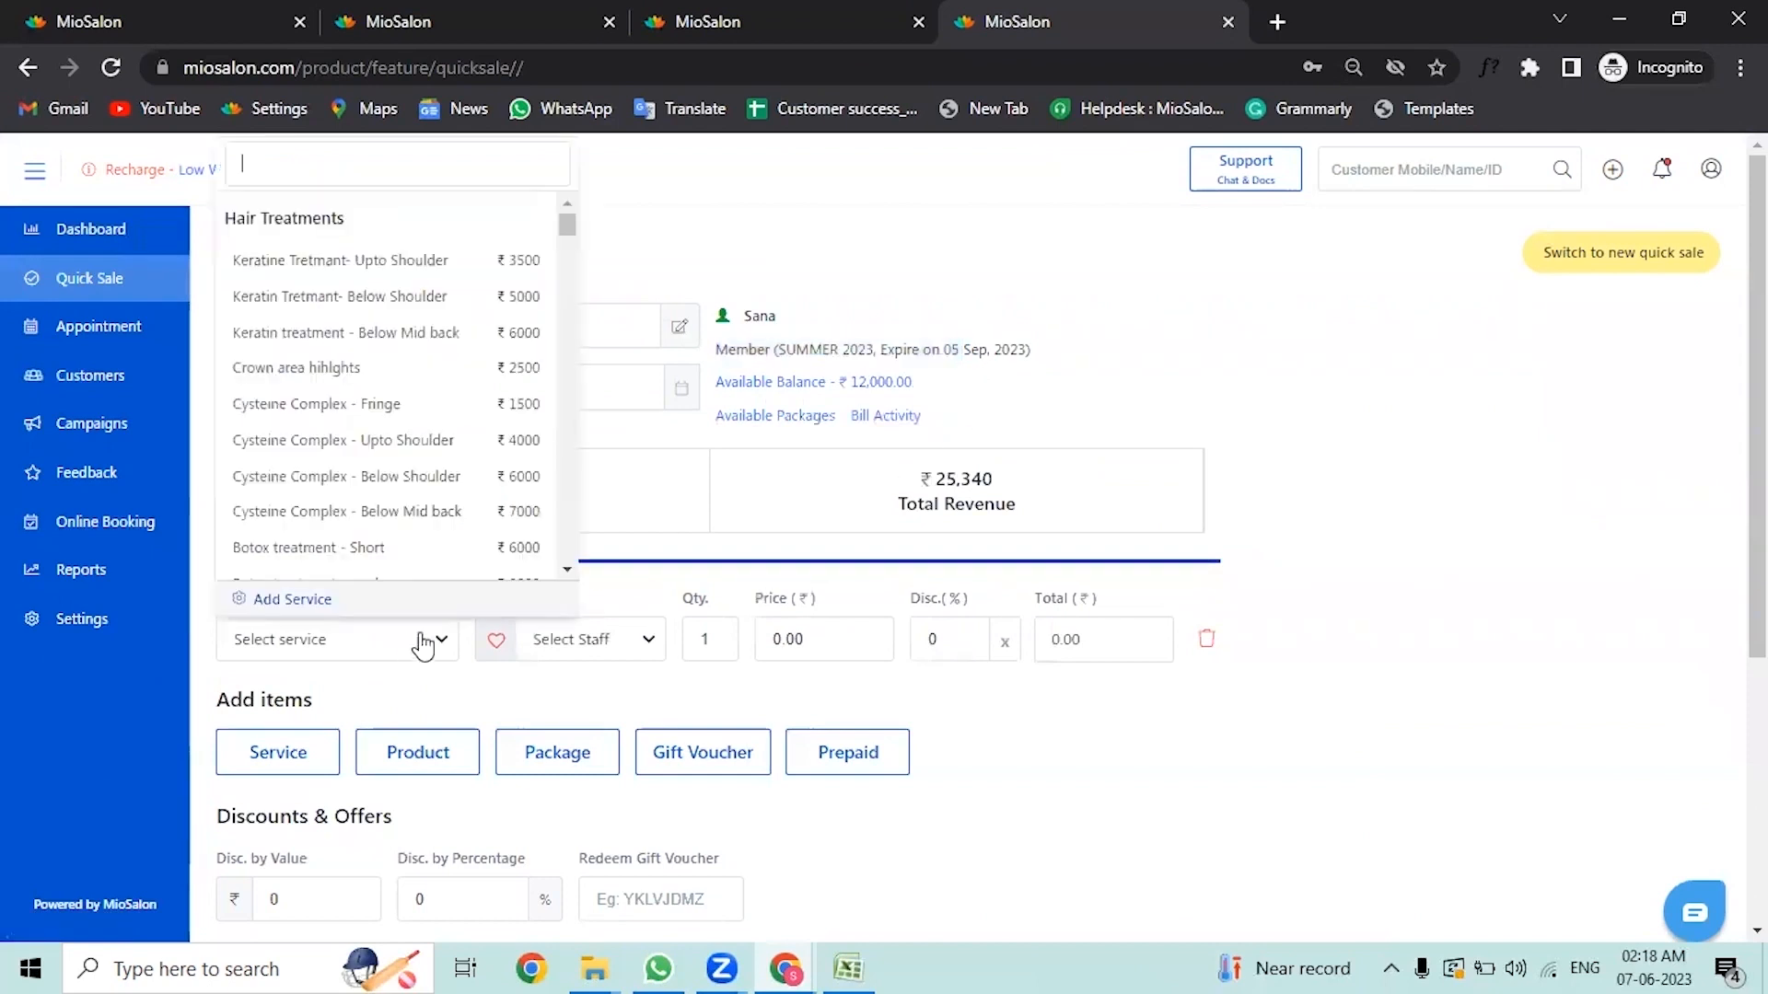
click(461, 549)
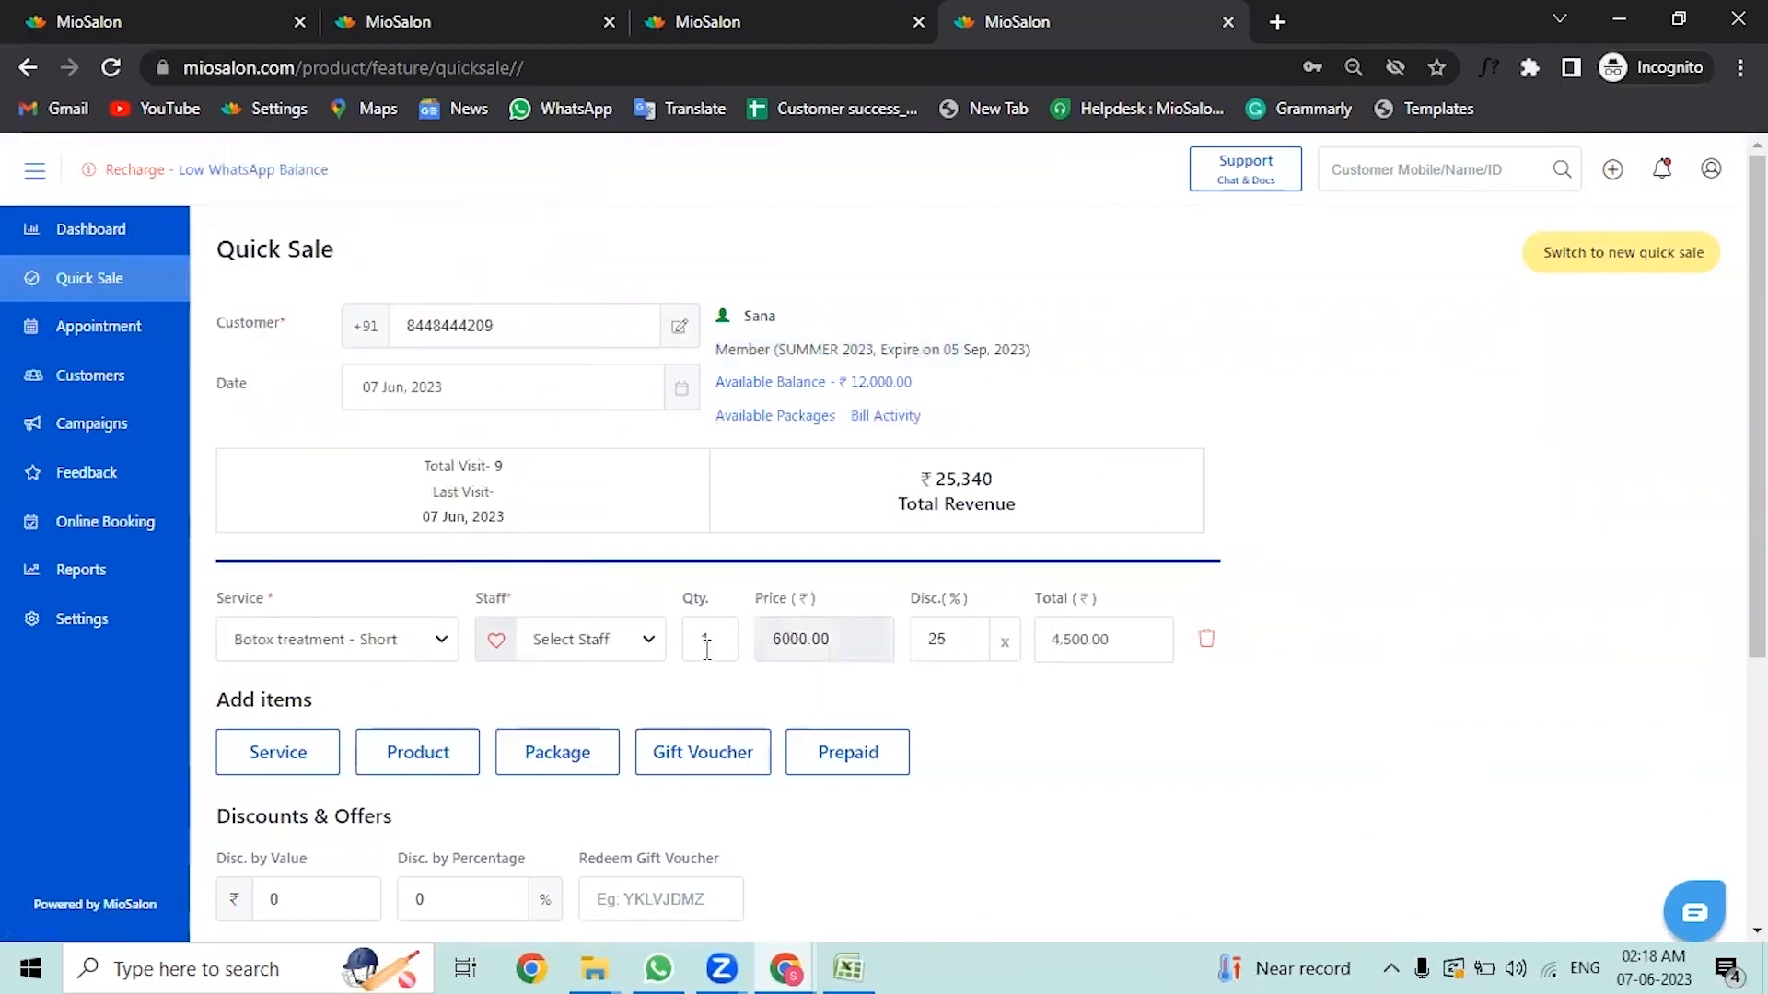
click(589, 656)
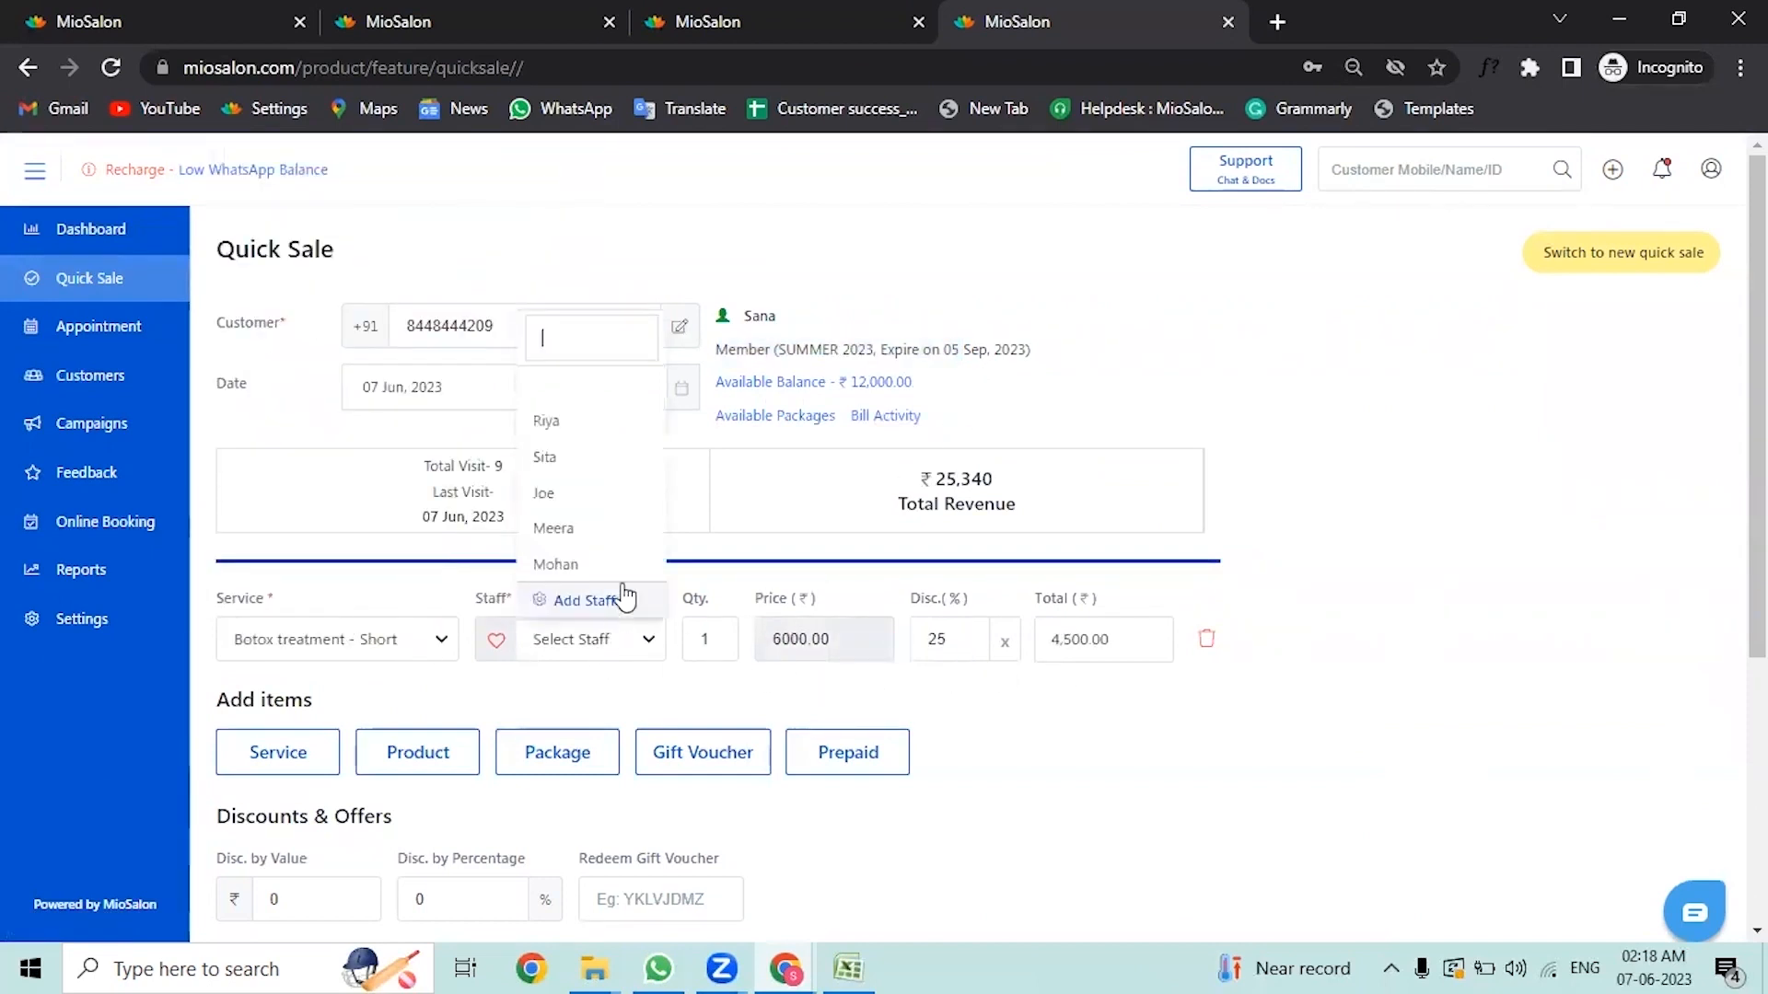
click(609, 497)
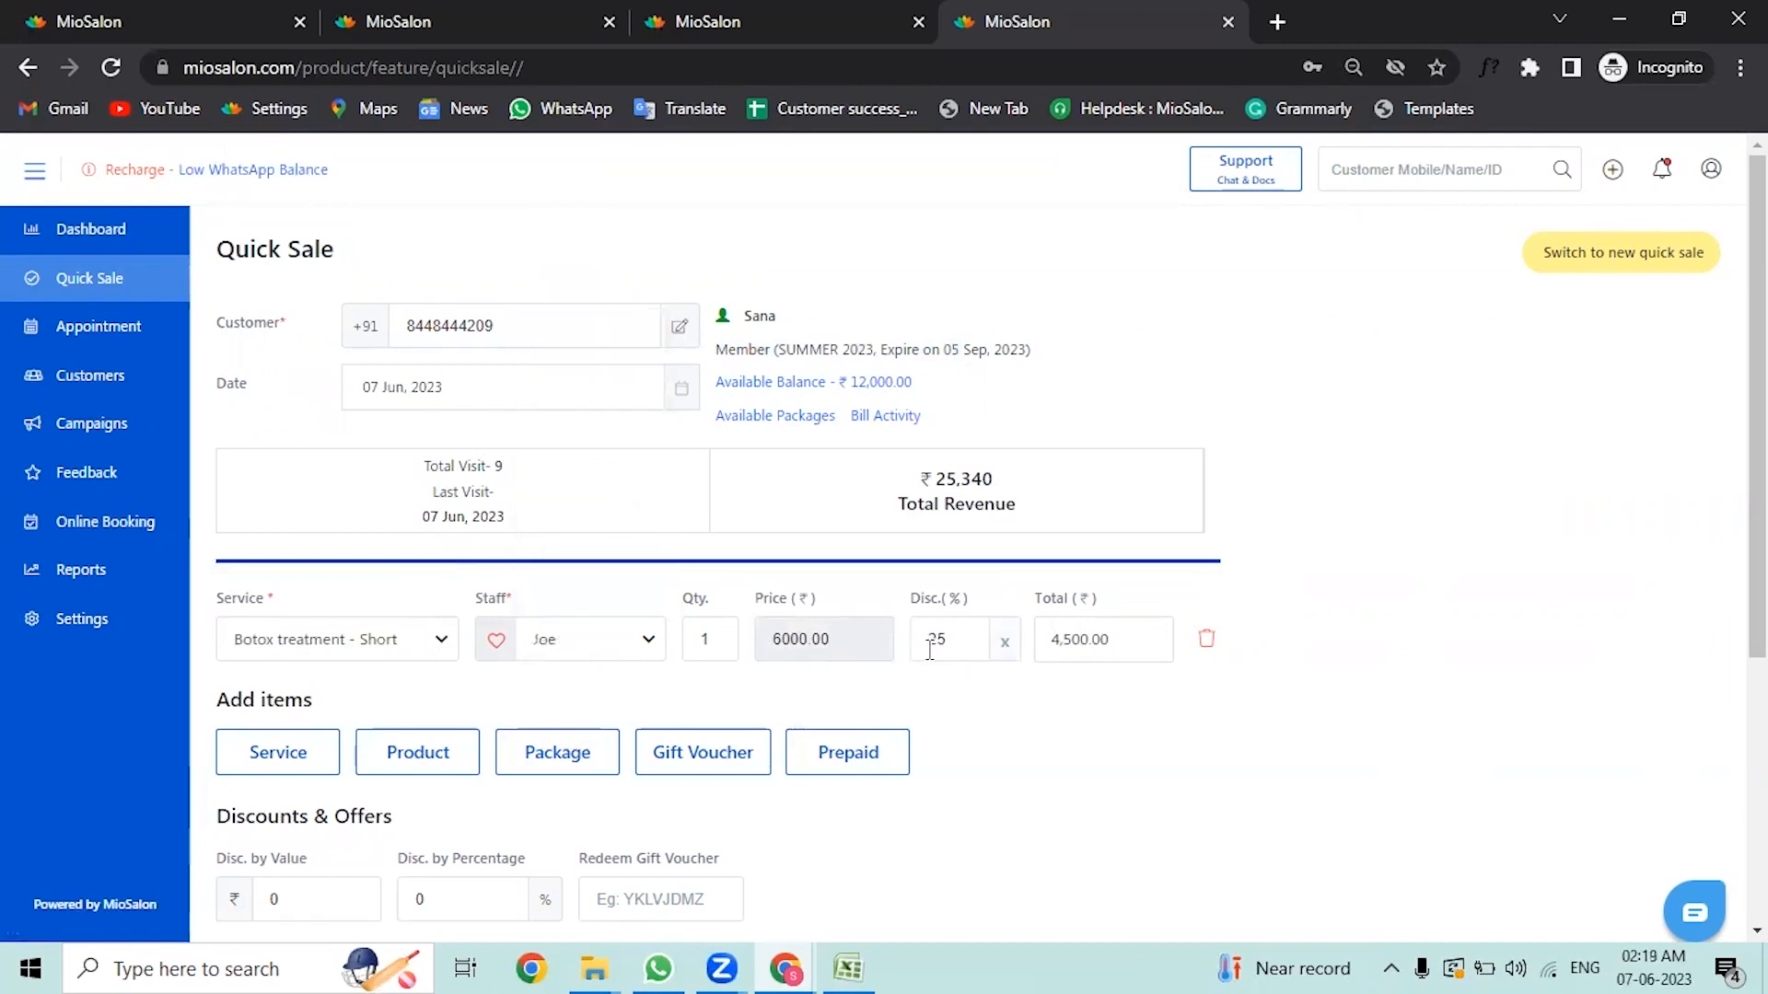
scroll(930, 649, down, 1)
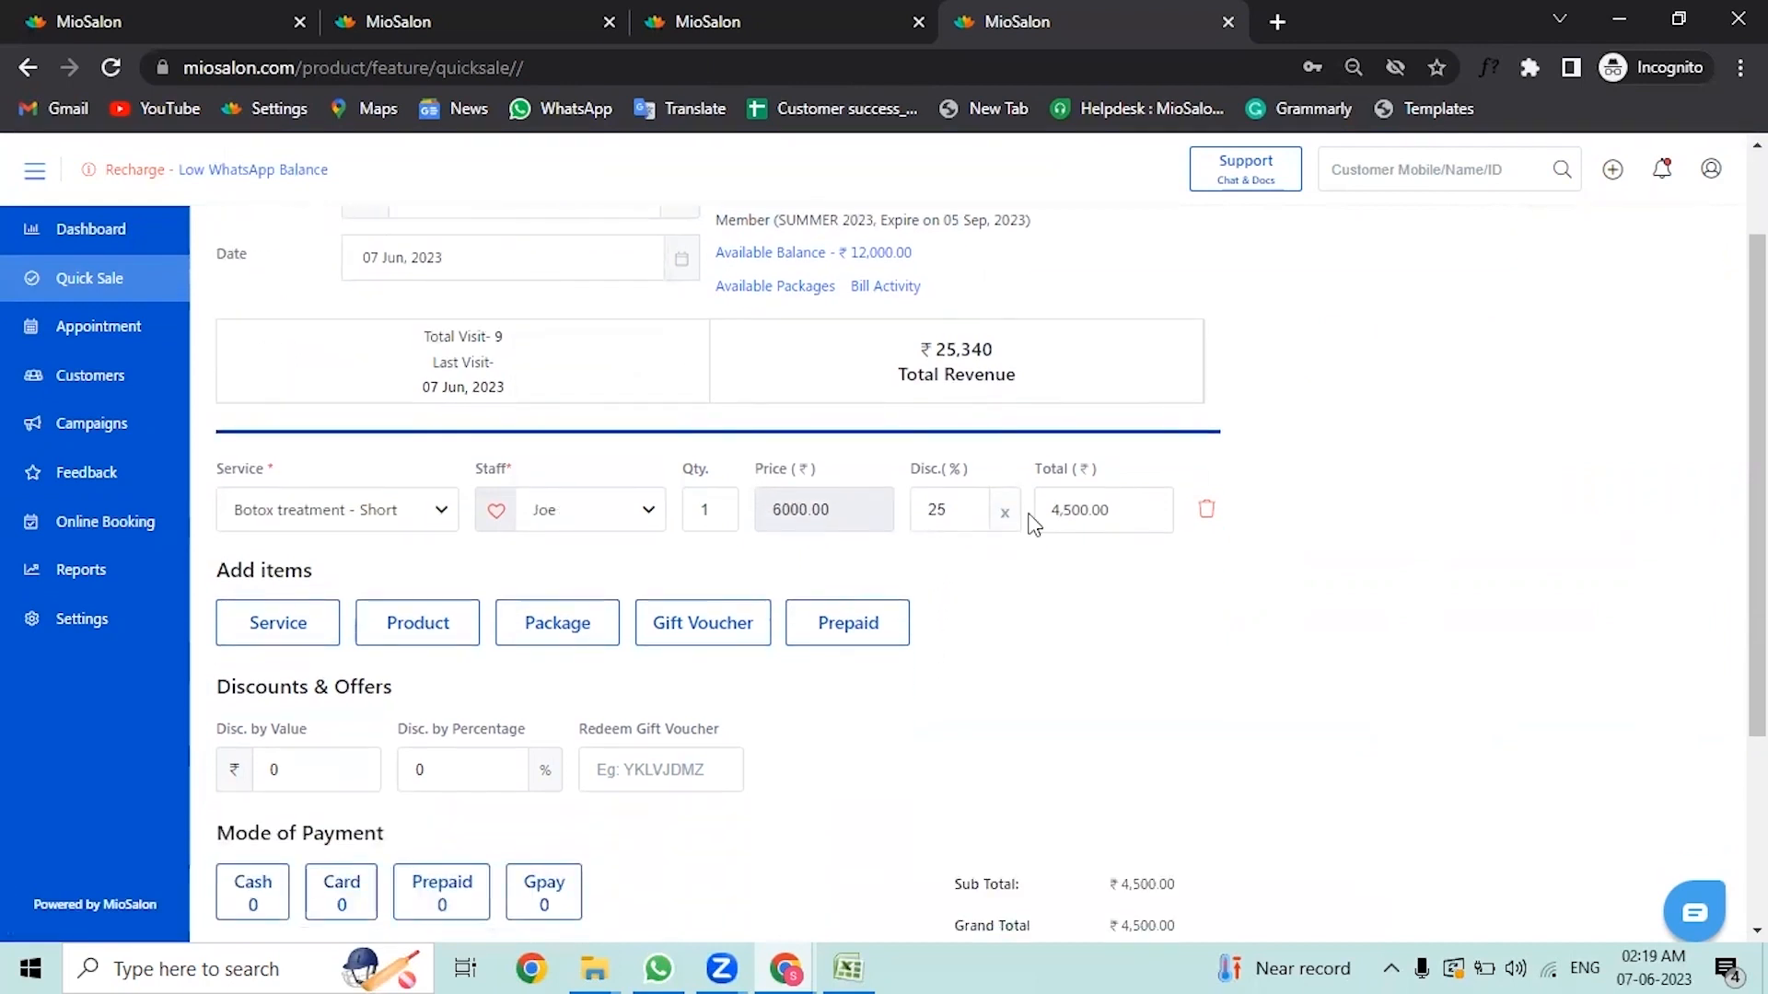
Step: Pay the full 4500 bill from the customer's prepaid balance, save the sale, and review the receipt
scroll(1030, 552, down, 3)
click(468, 645)
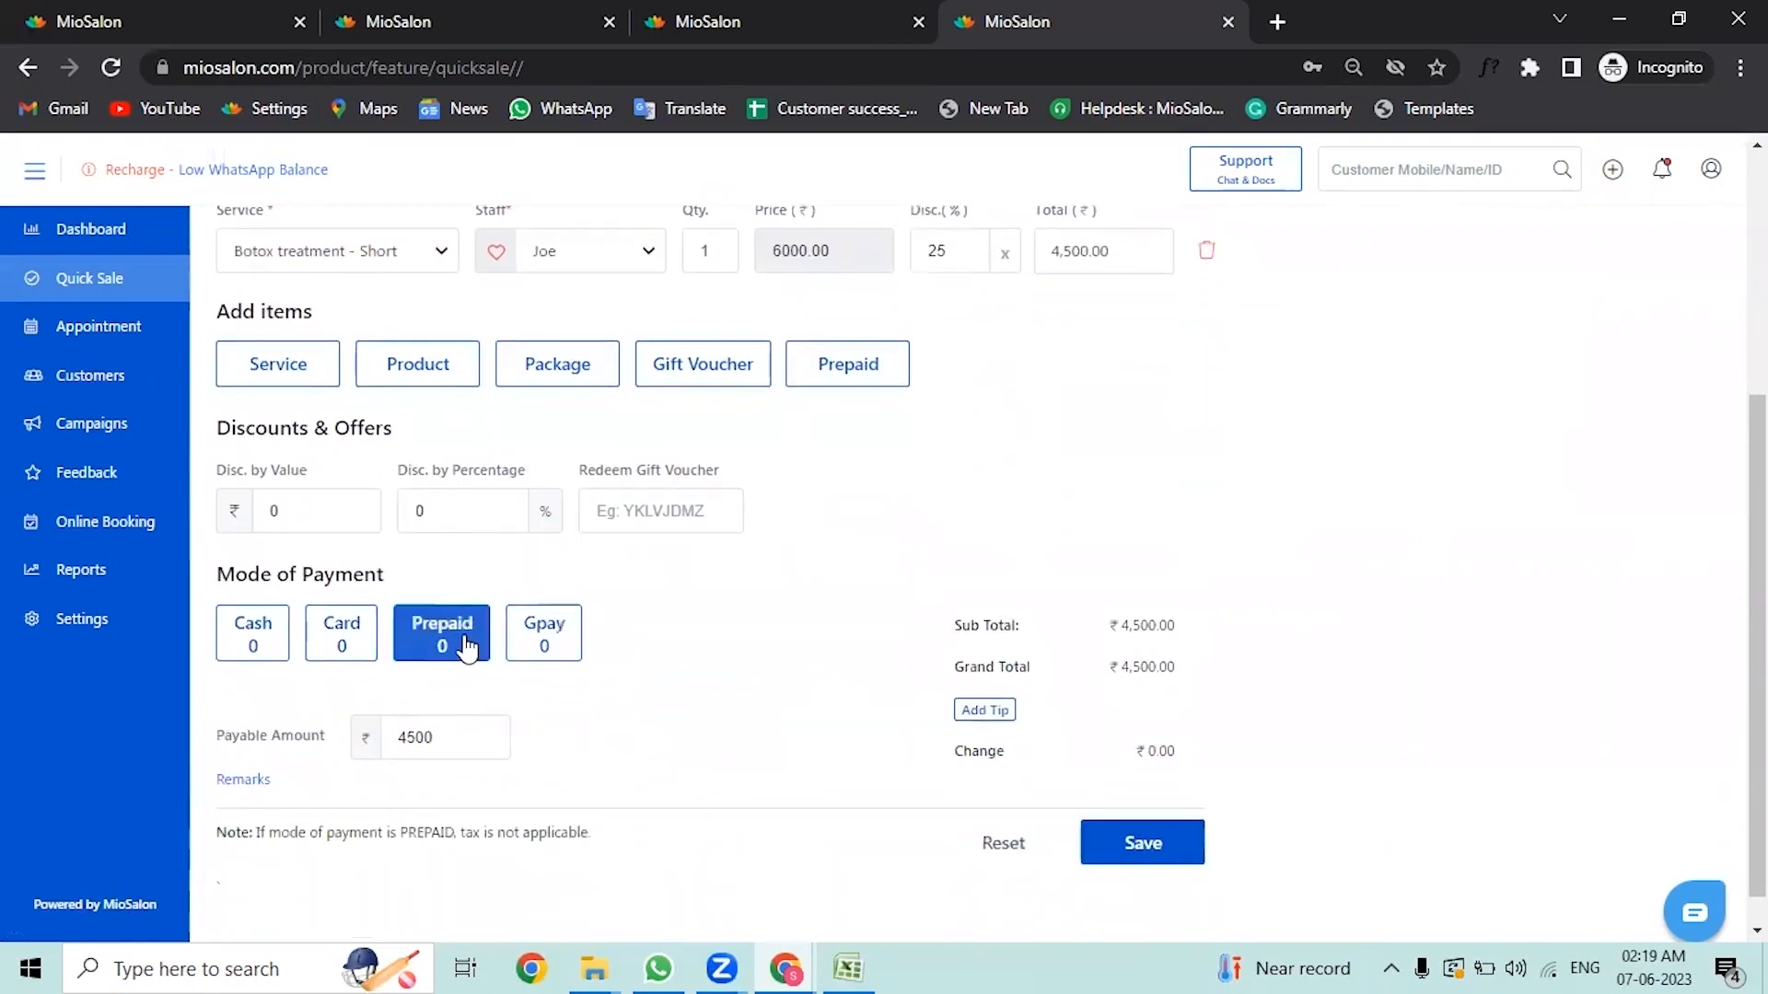
click(465, 643)
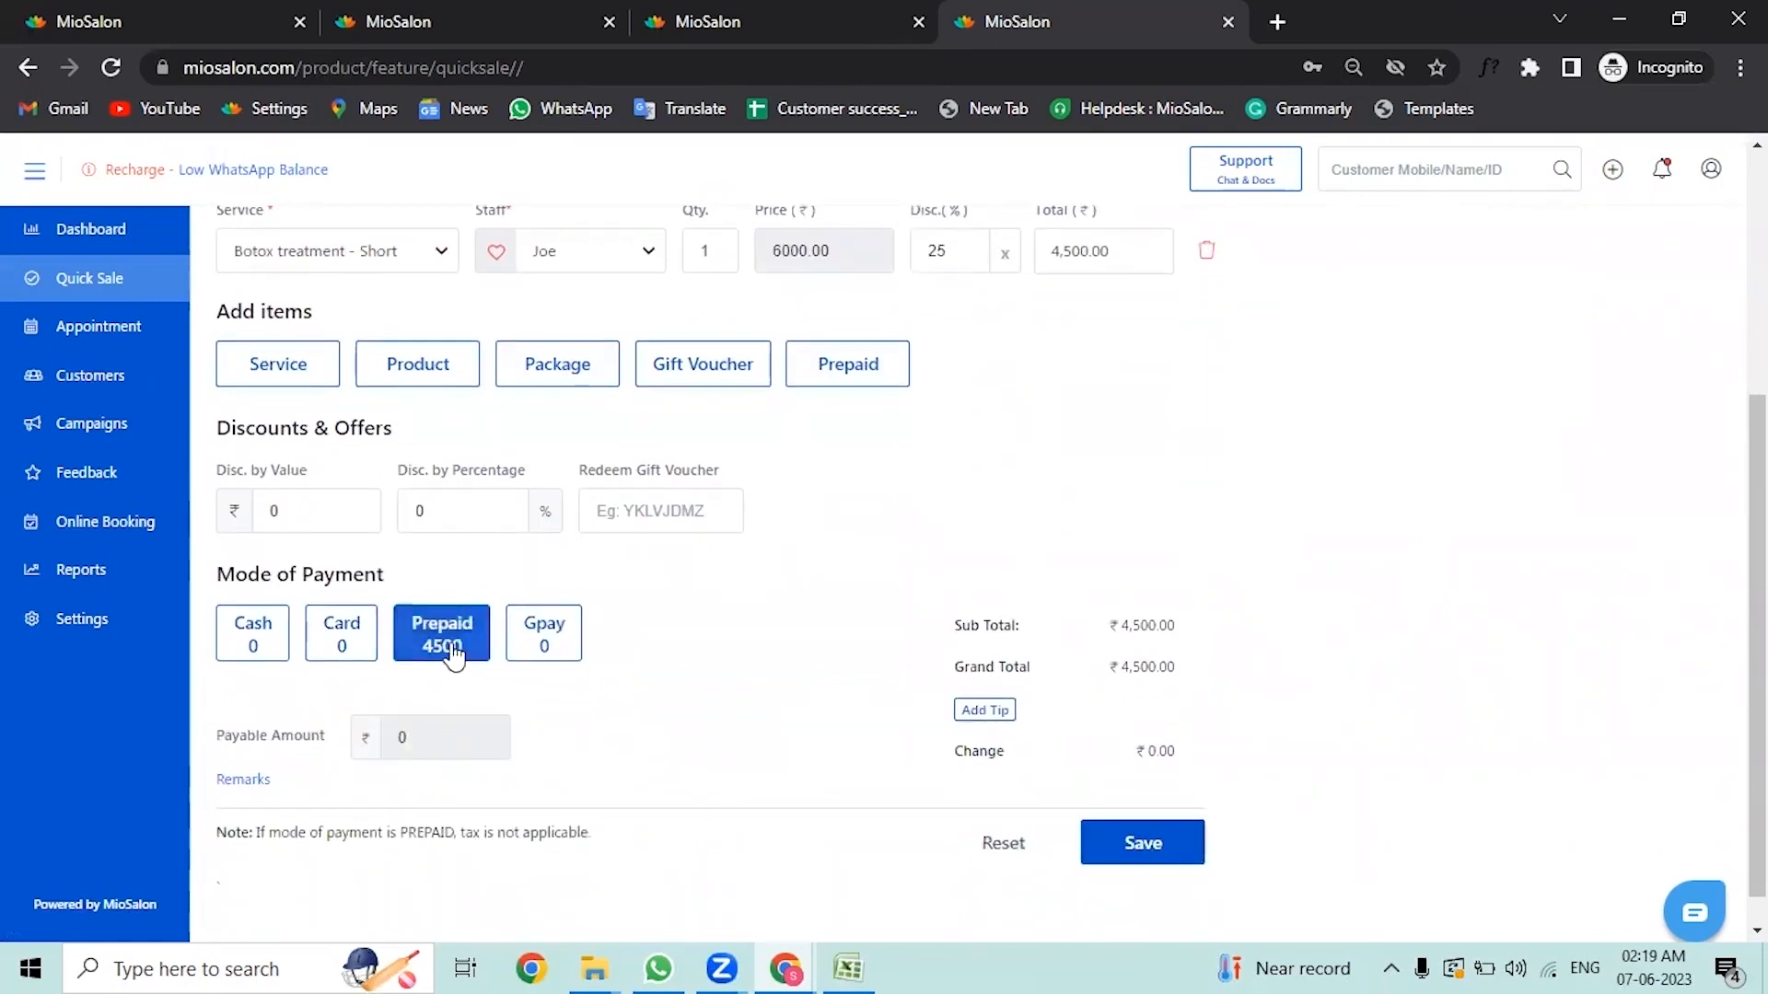
scroll(643, 612, up, 4)
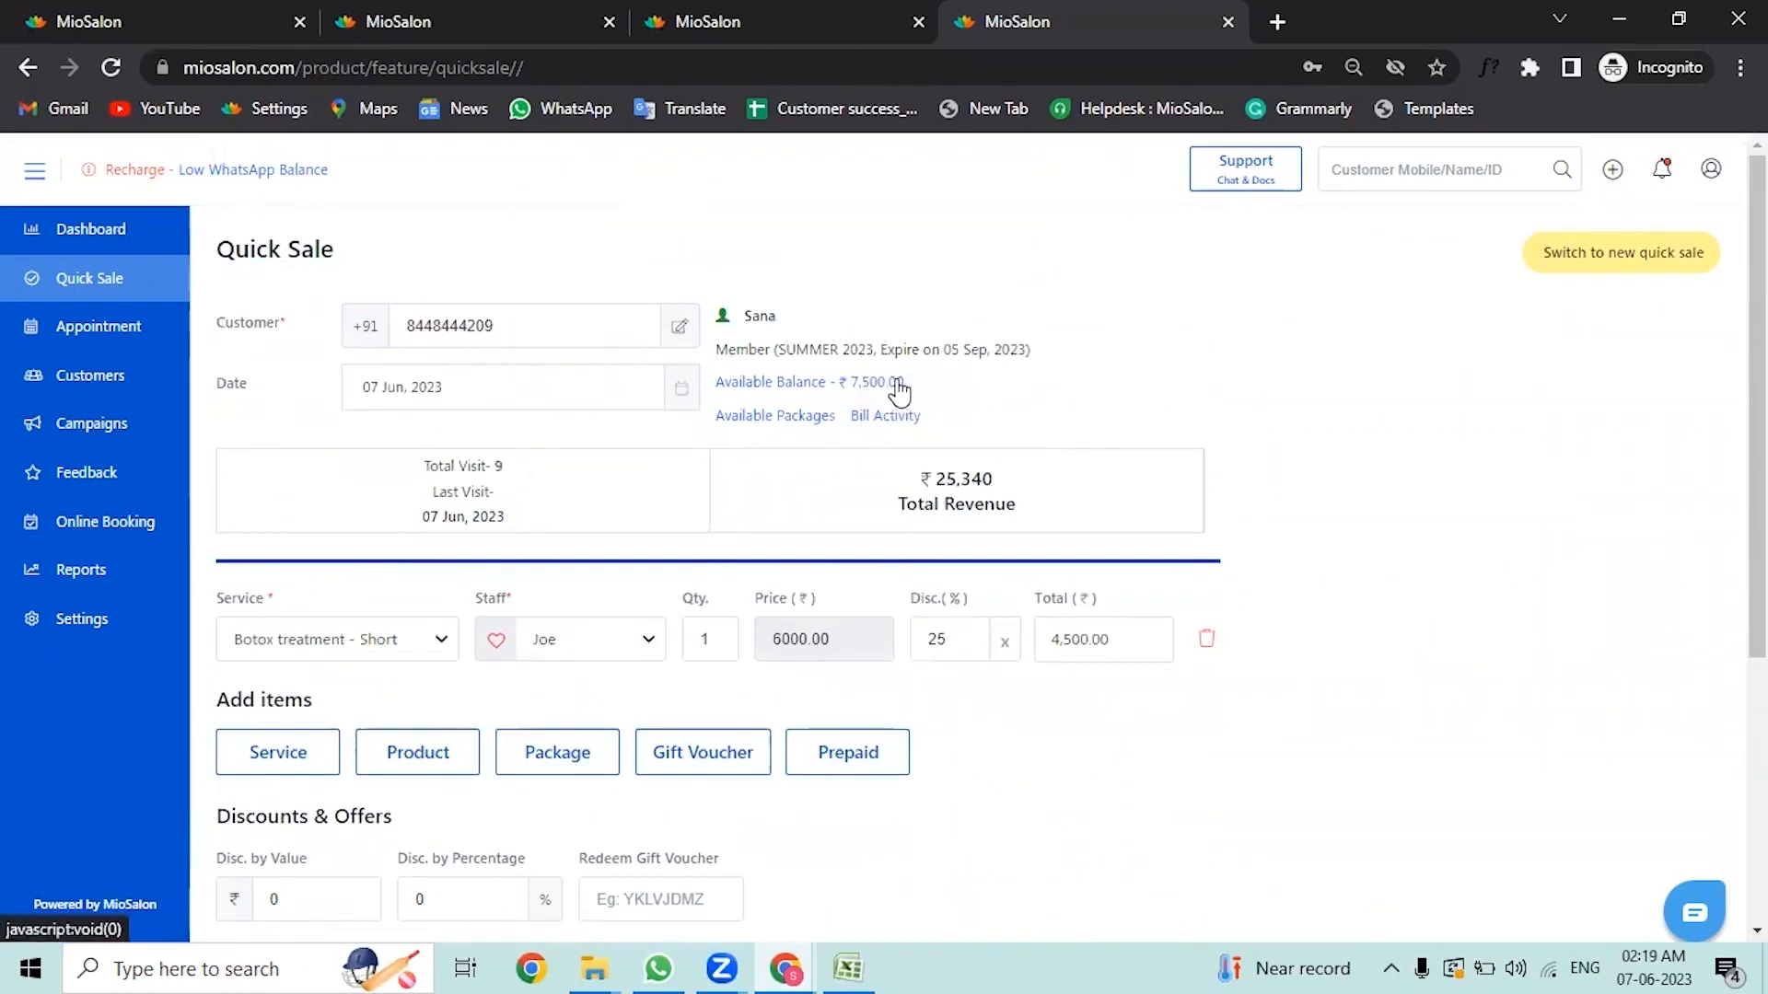
scroll(1049, 659, down, 4)
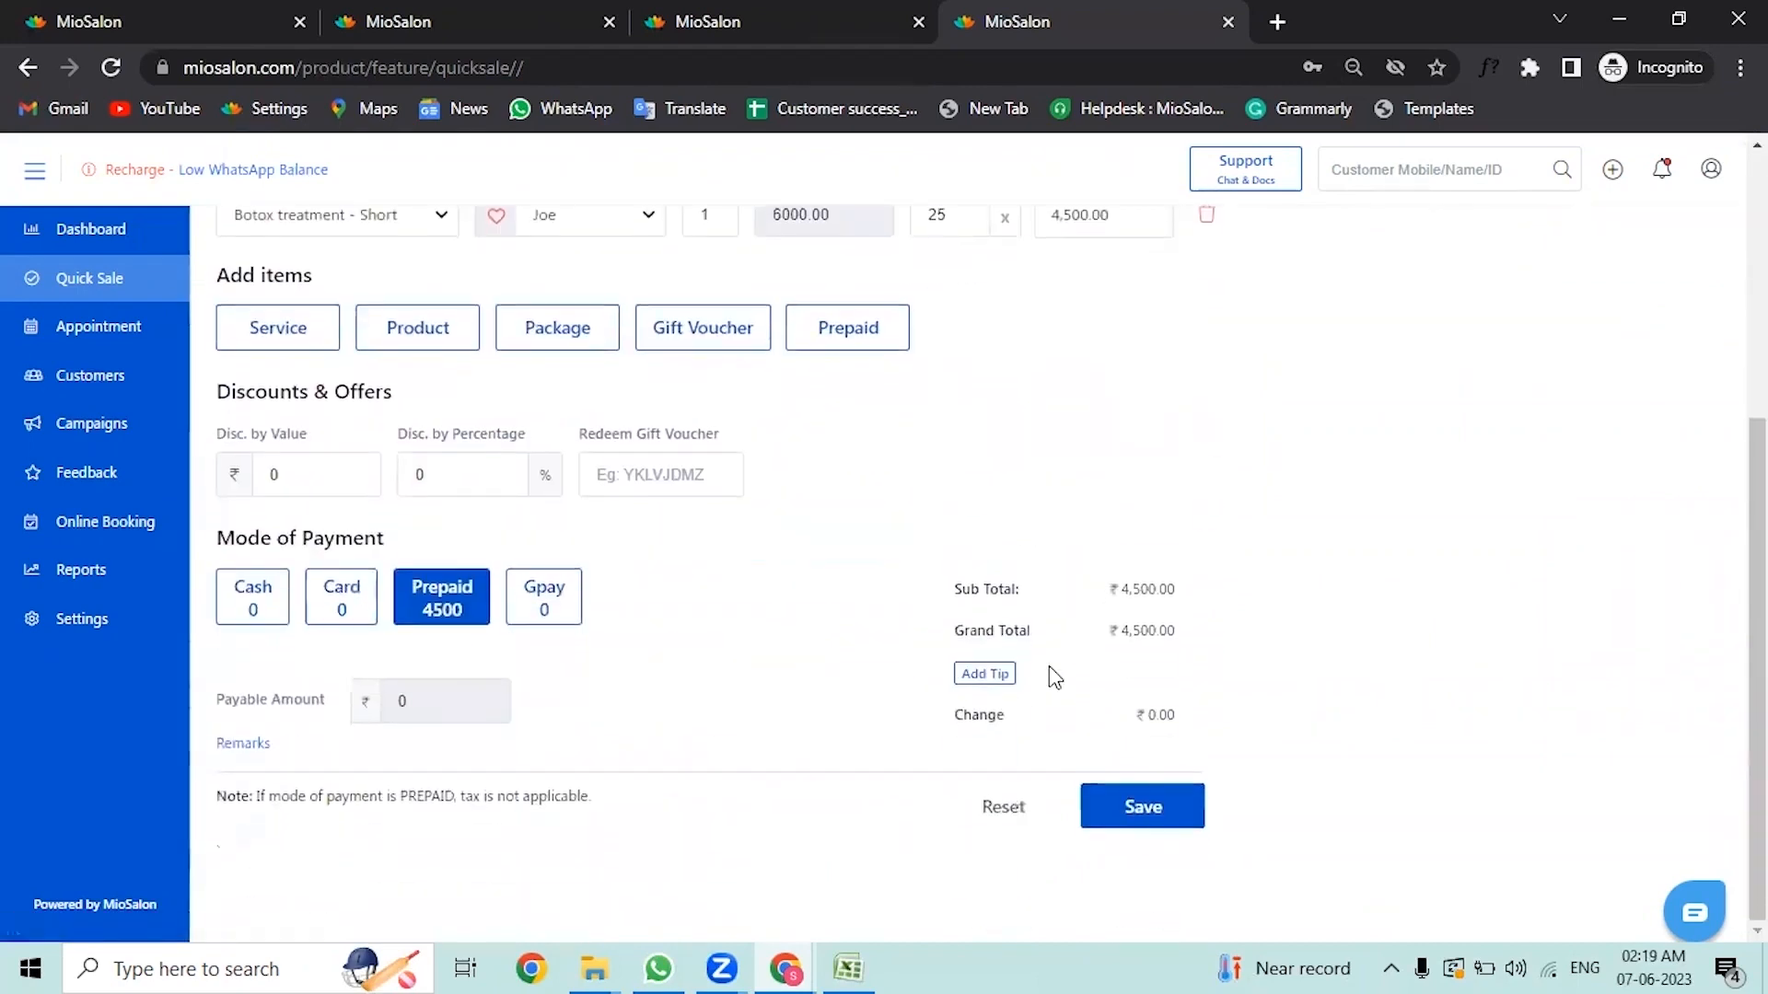
click(1193, 808)
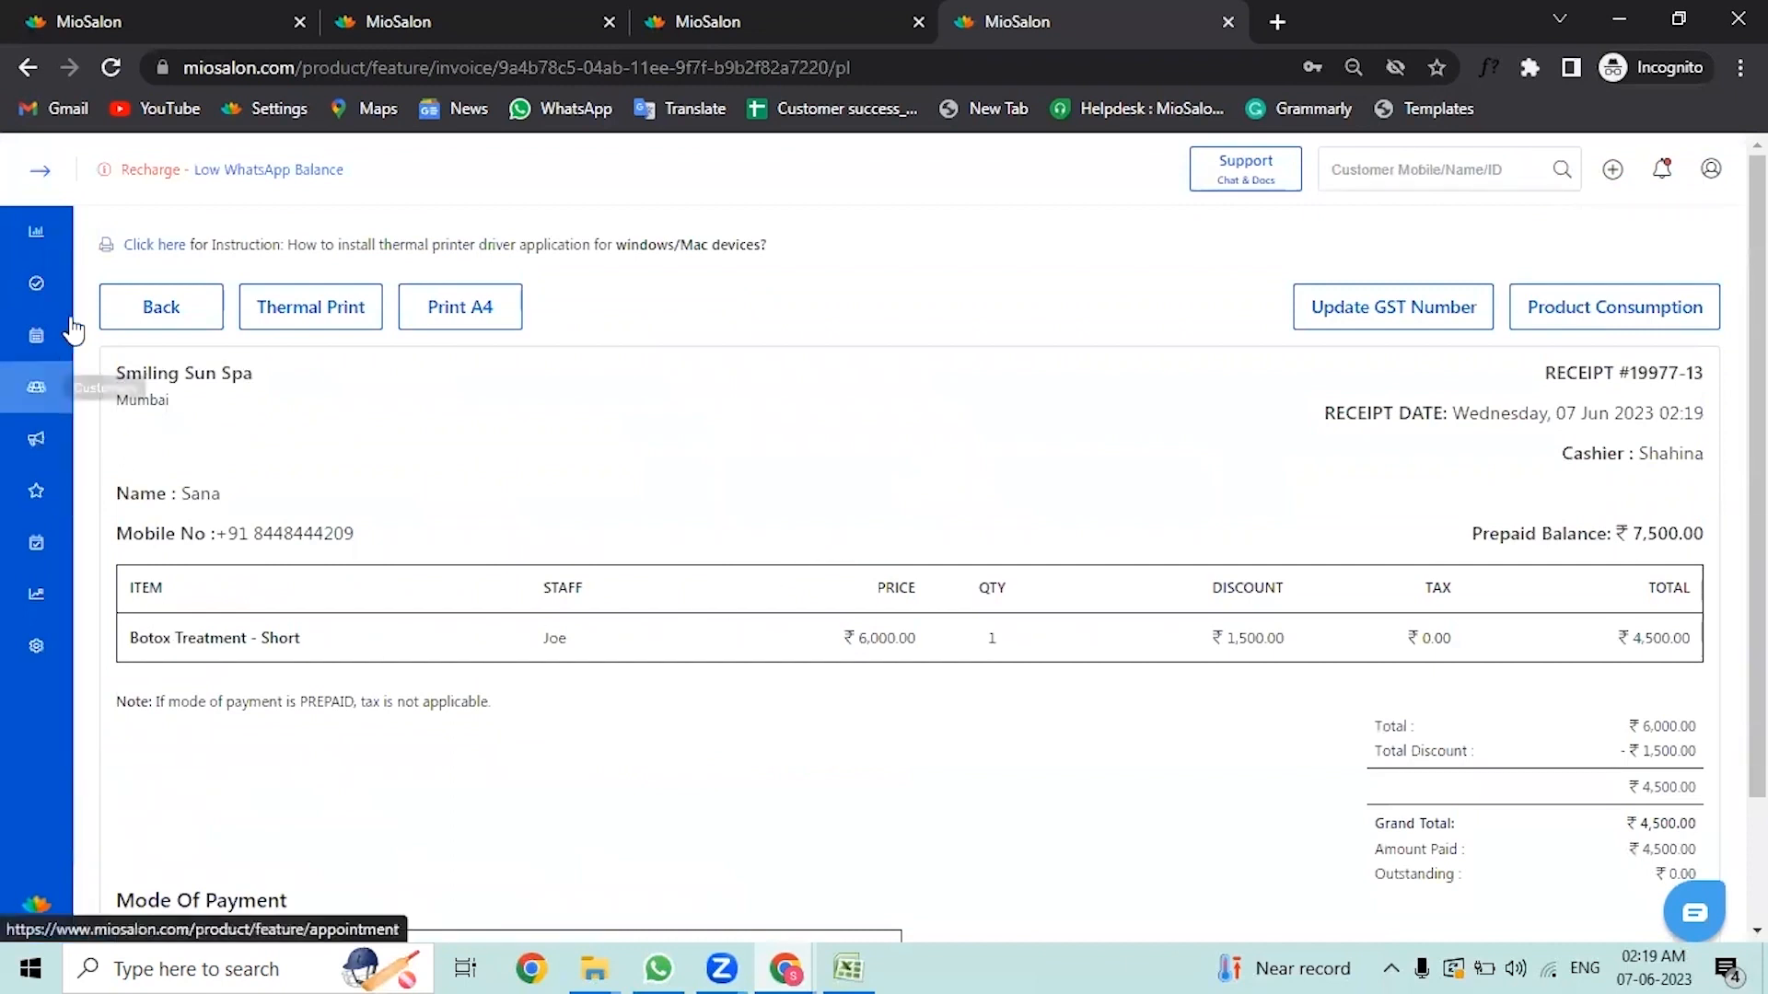
scroll(733, 525, down, 2)
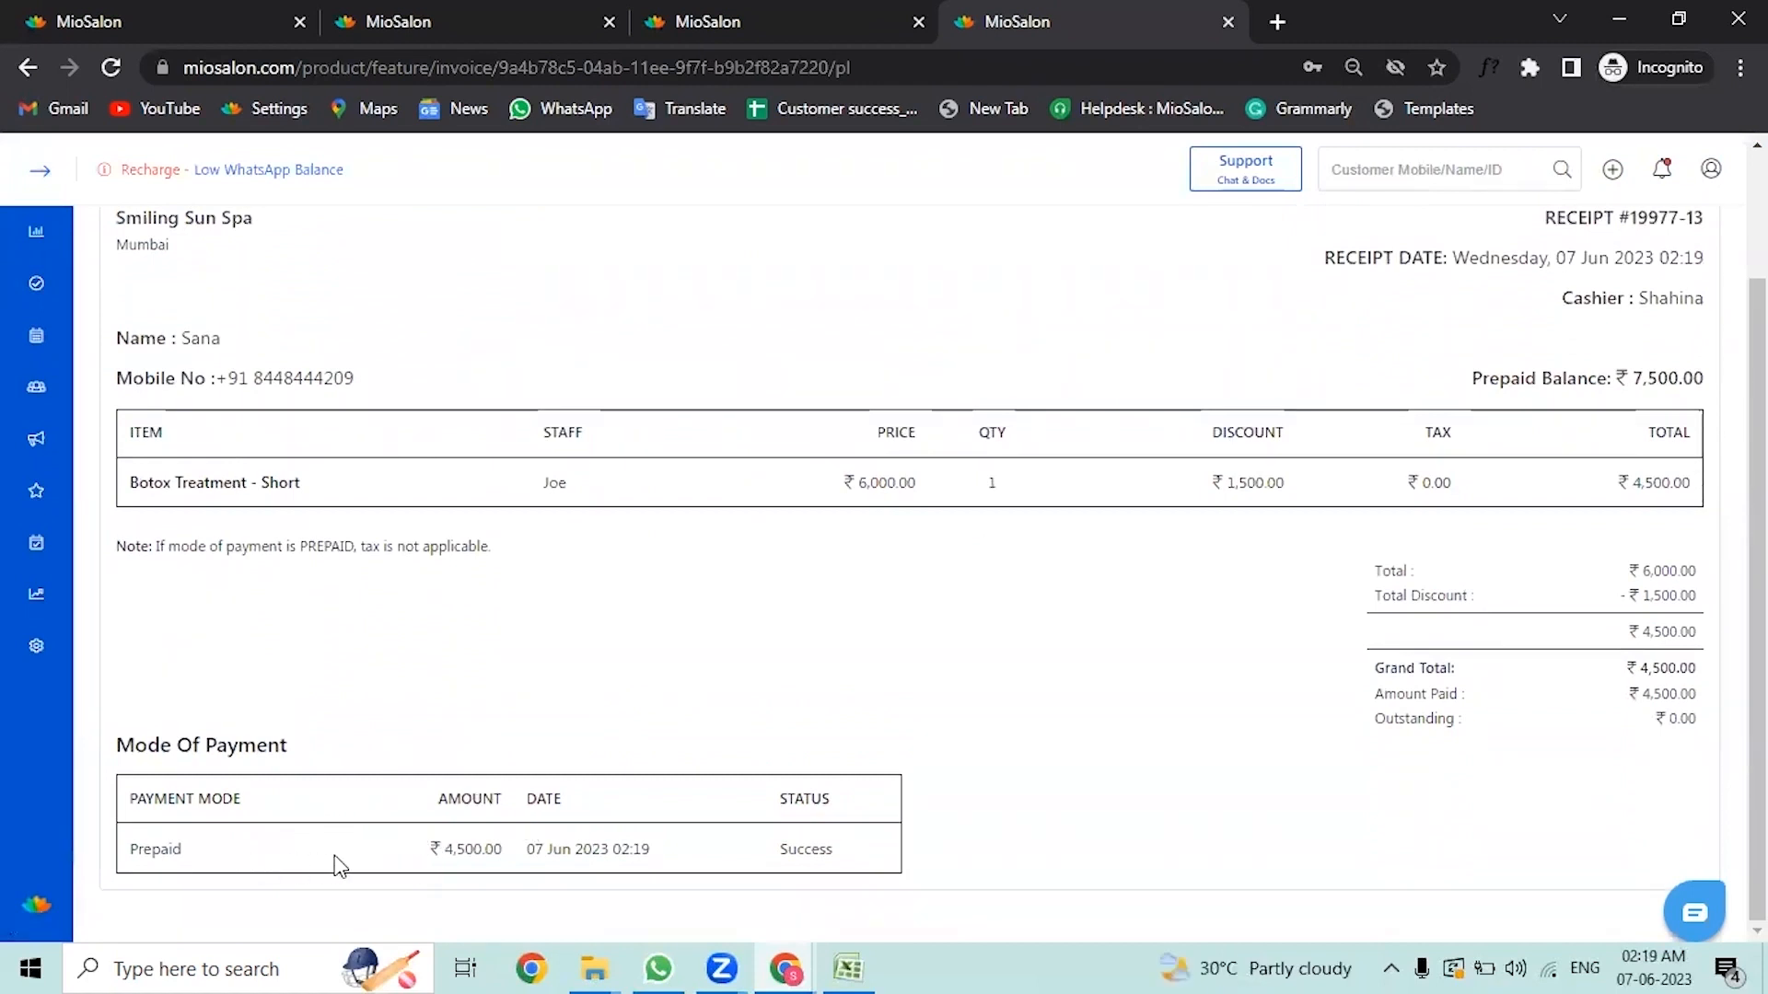
drag(335, 858, 249, 856)
scroll(644, 553, up, 2)
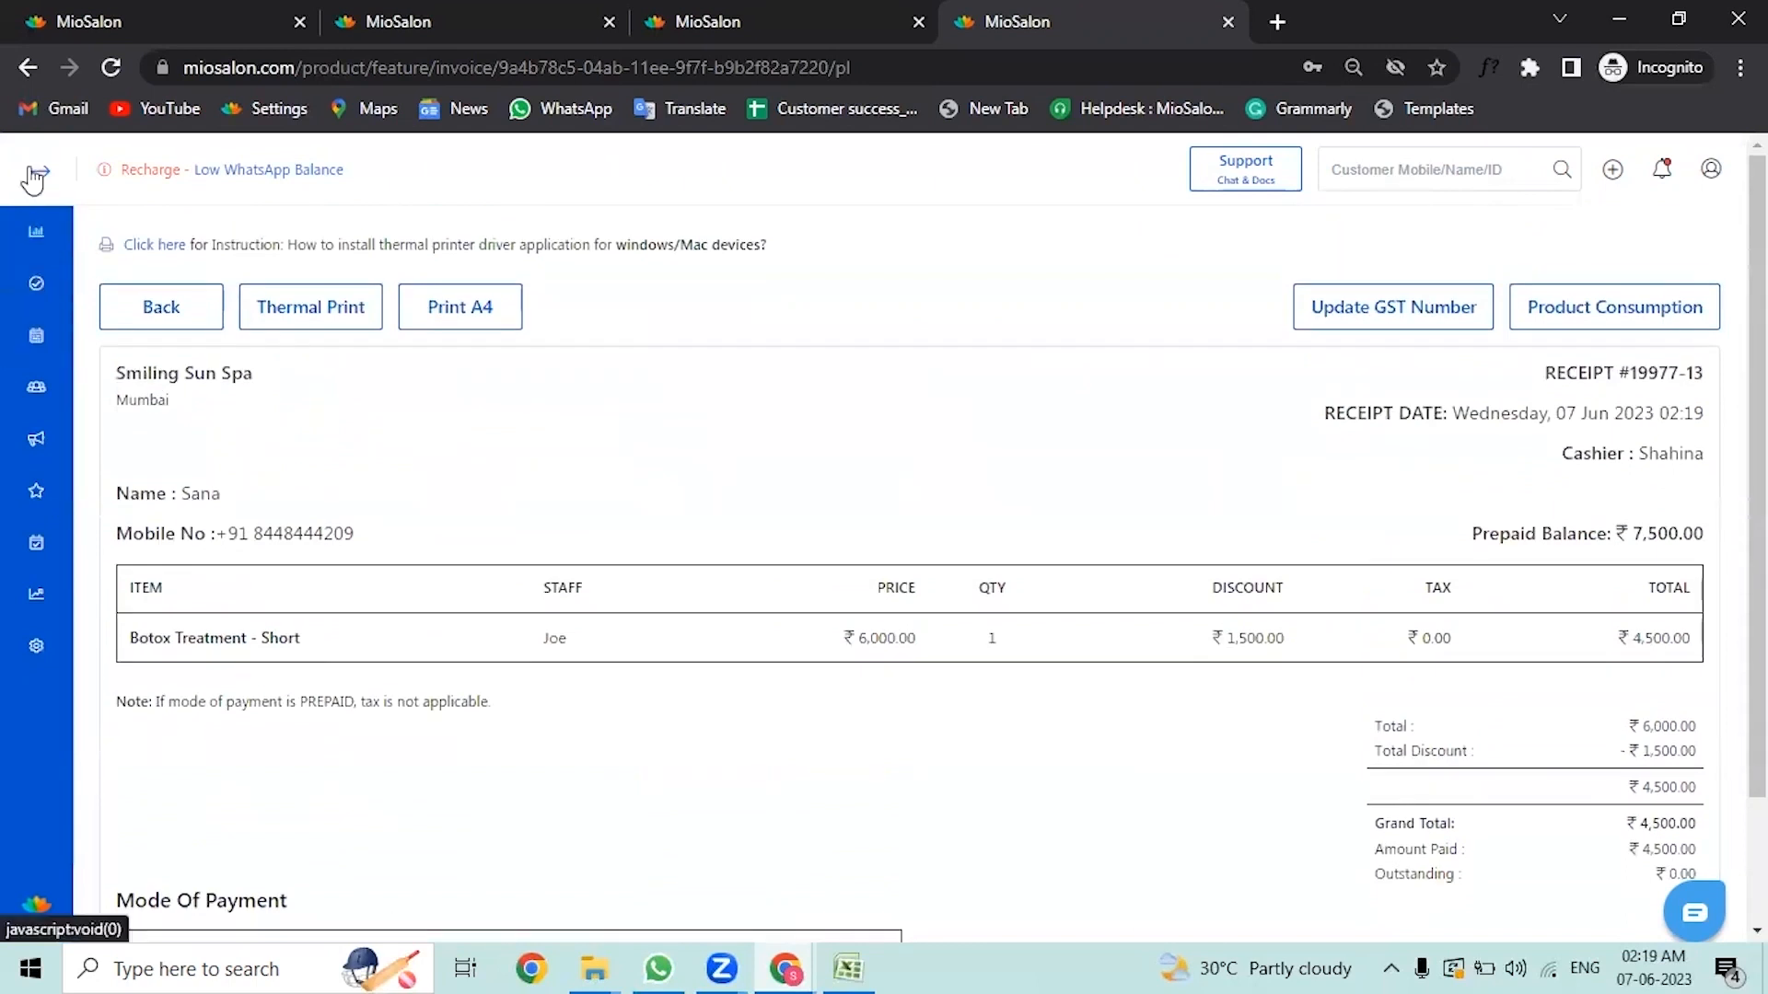
Step: Open the Prepaid Sales report under Appointment & Sales, then switch to the Prepaid Balance report
mouse_move(39, 276)
click(62, 293)
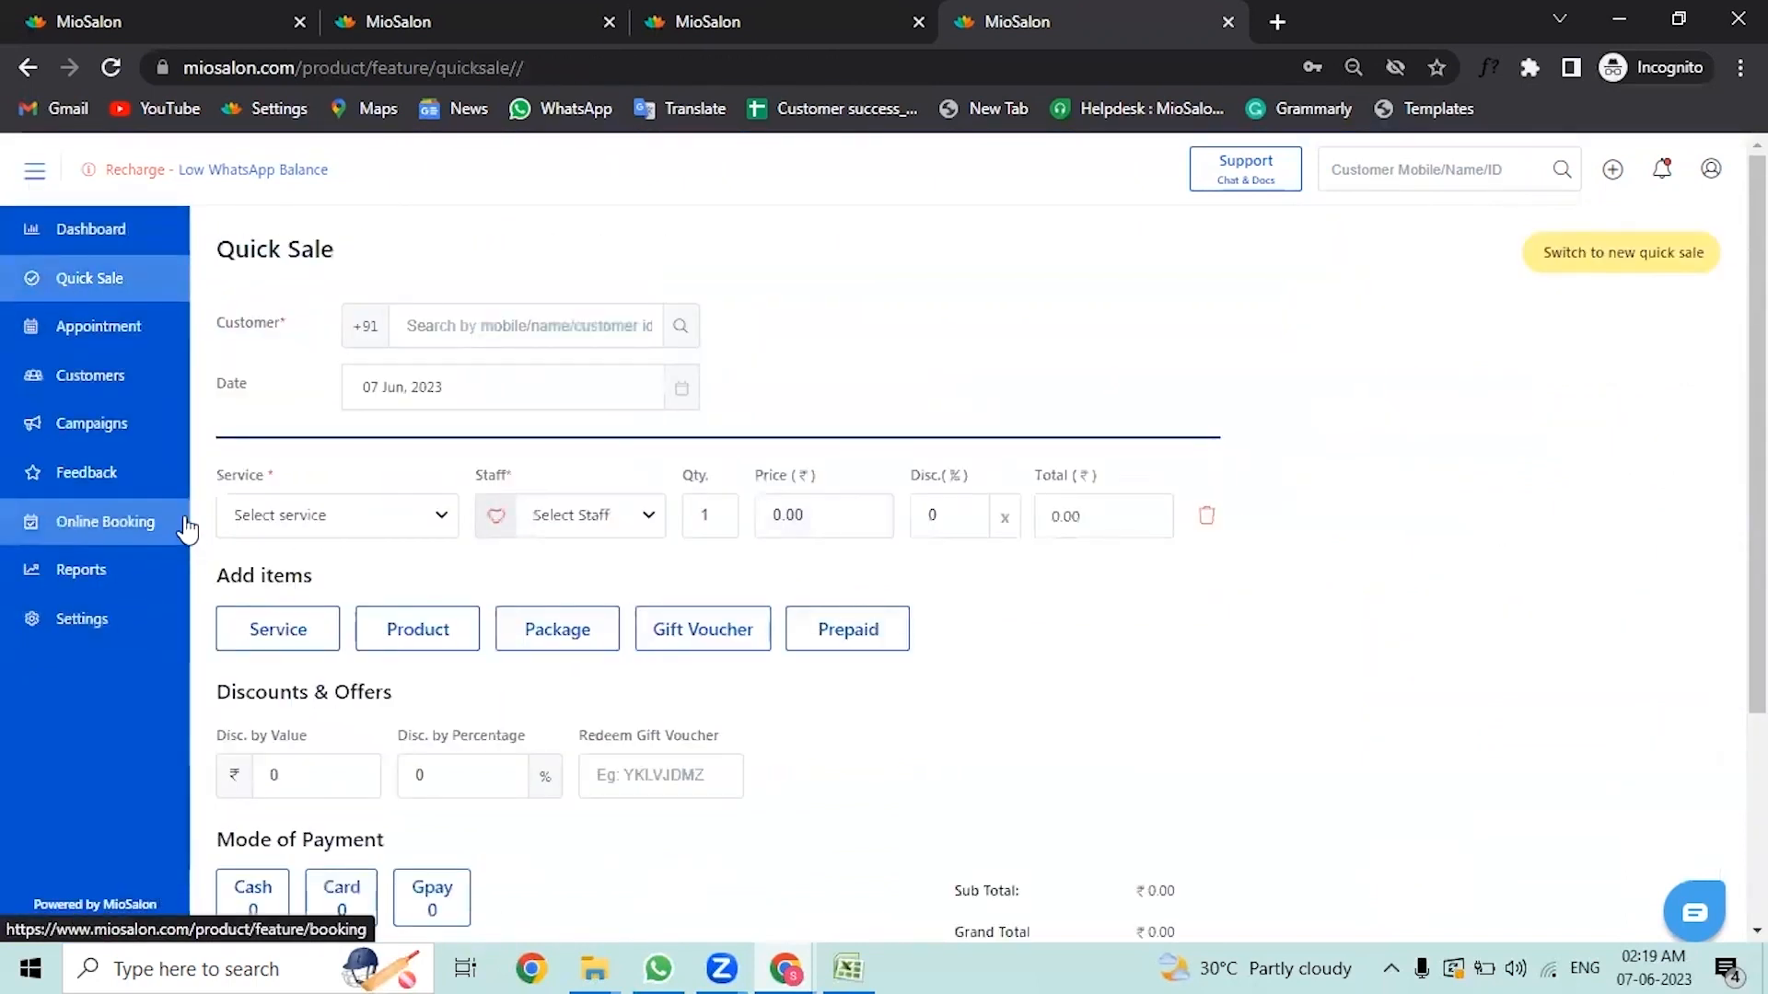
click(152, 588)
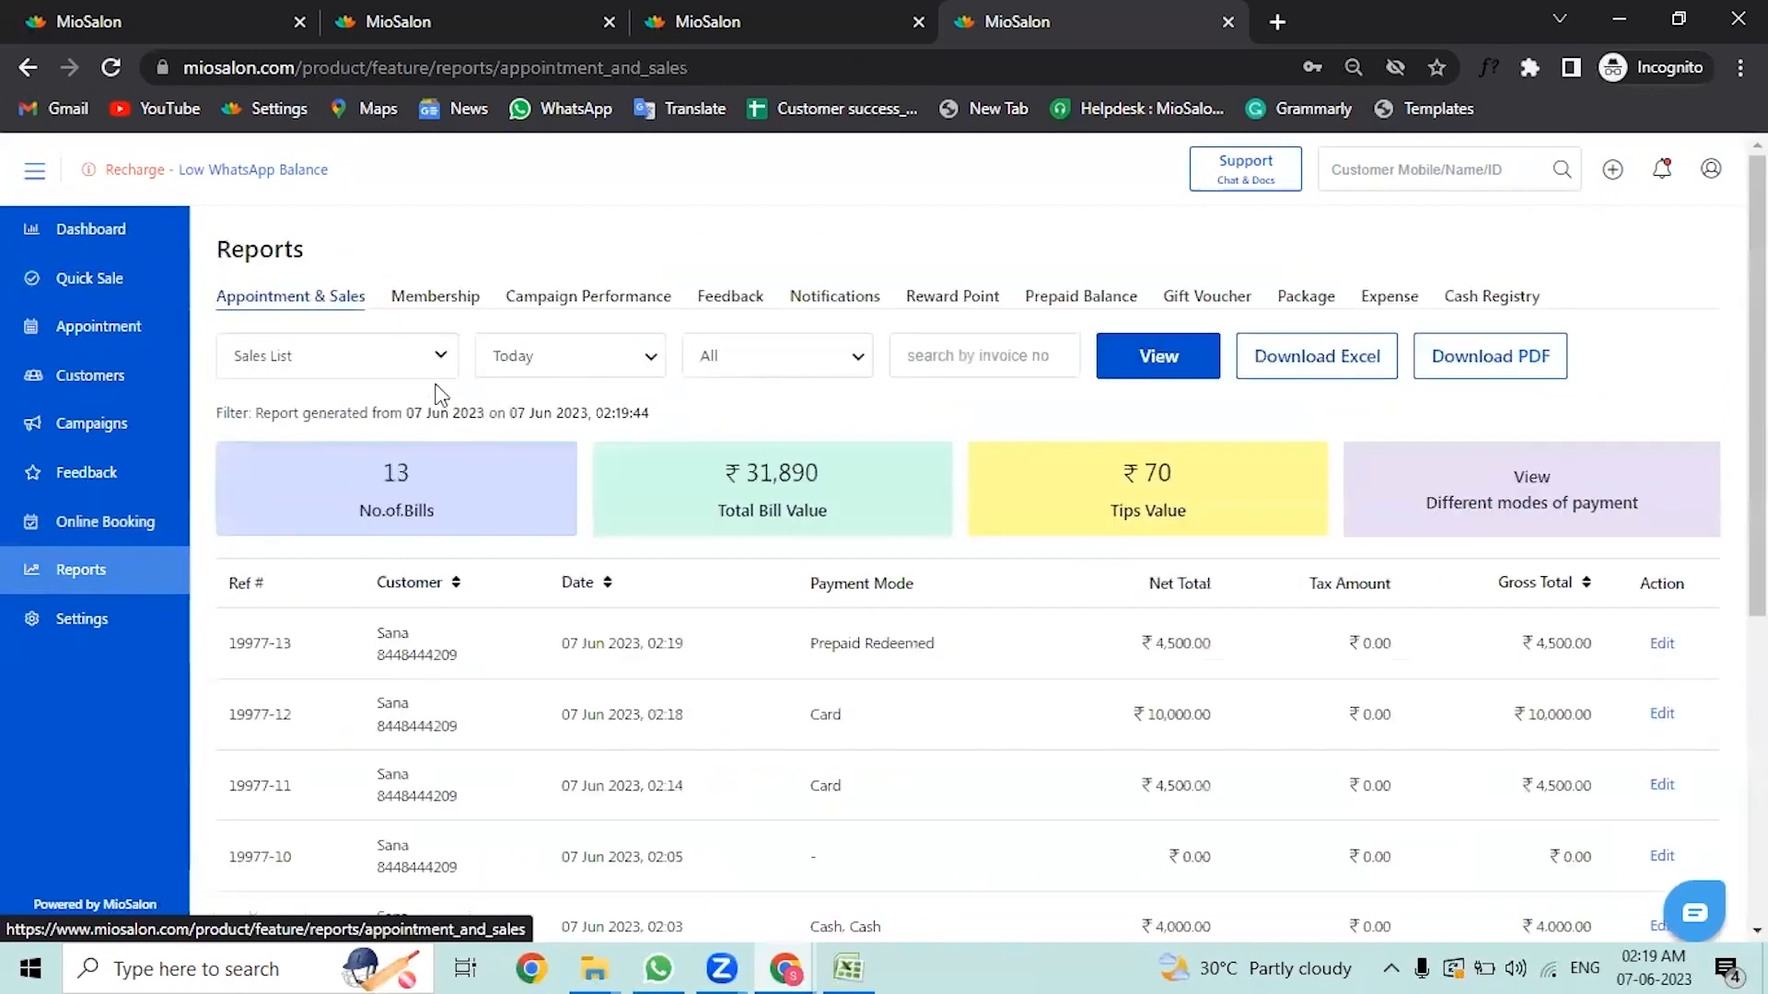
click(401, 357)
scroll(324, 652, down, 2)
scroll(321, 652, down, 2)
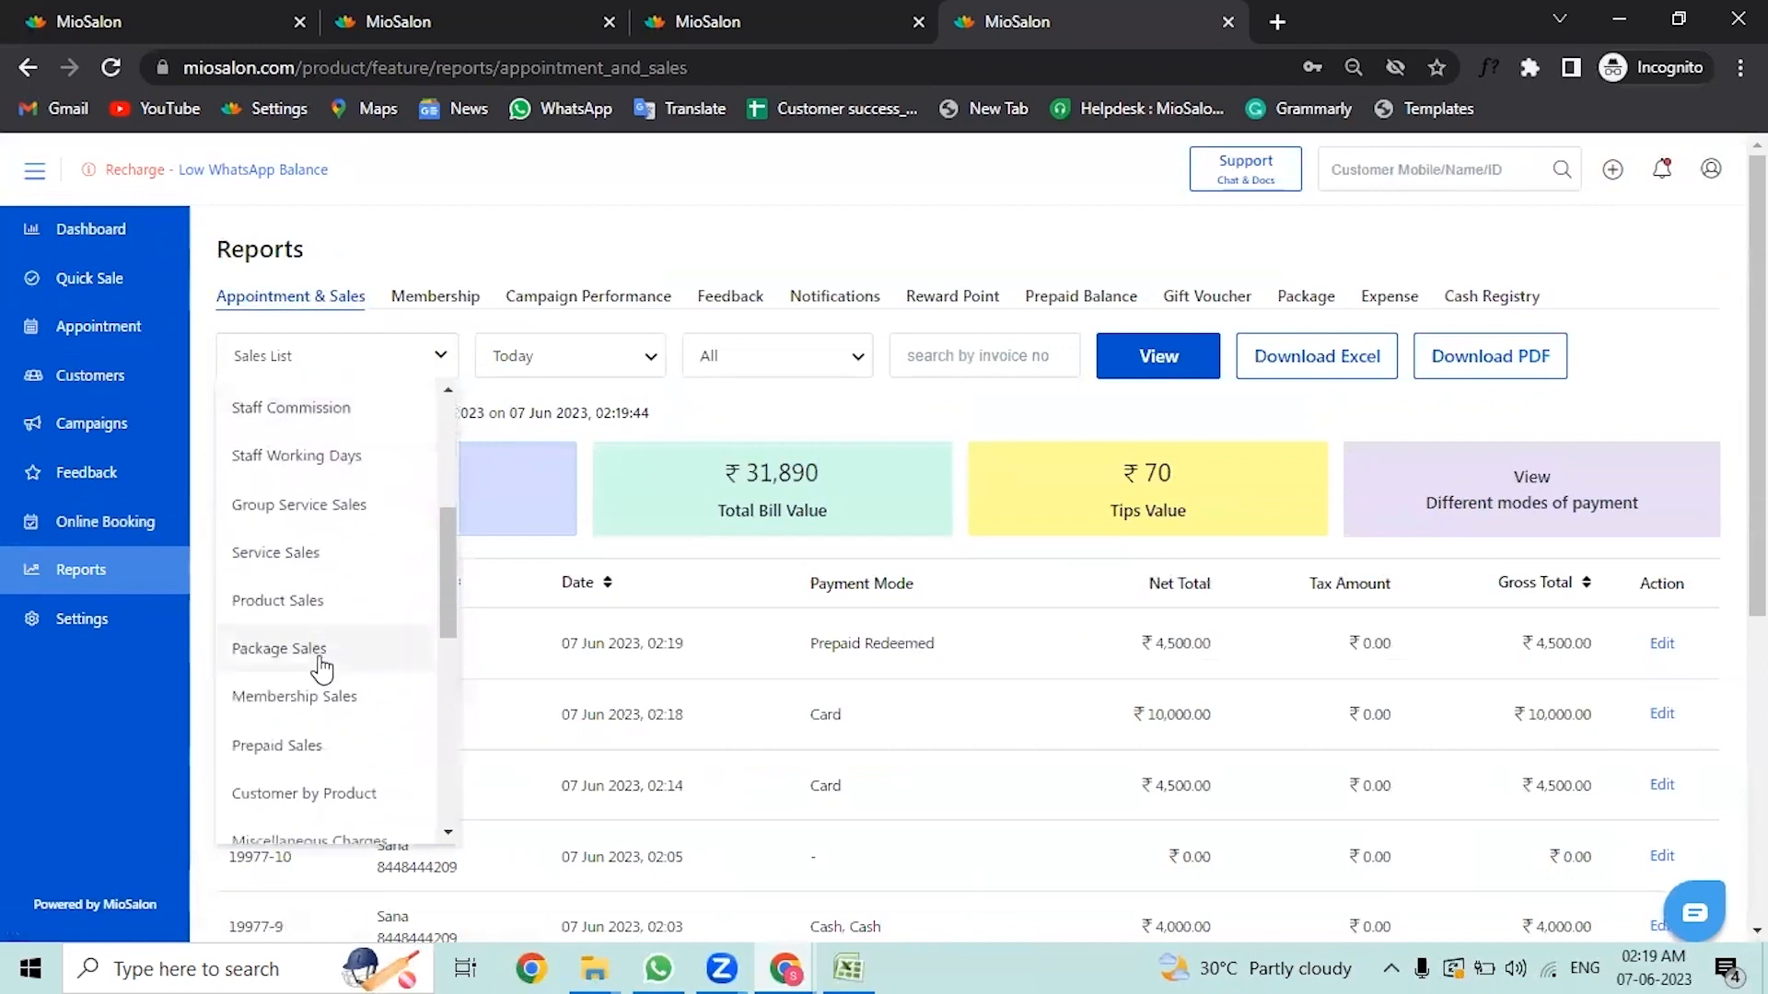
click(348, 747)
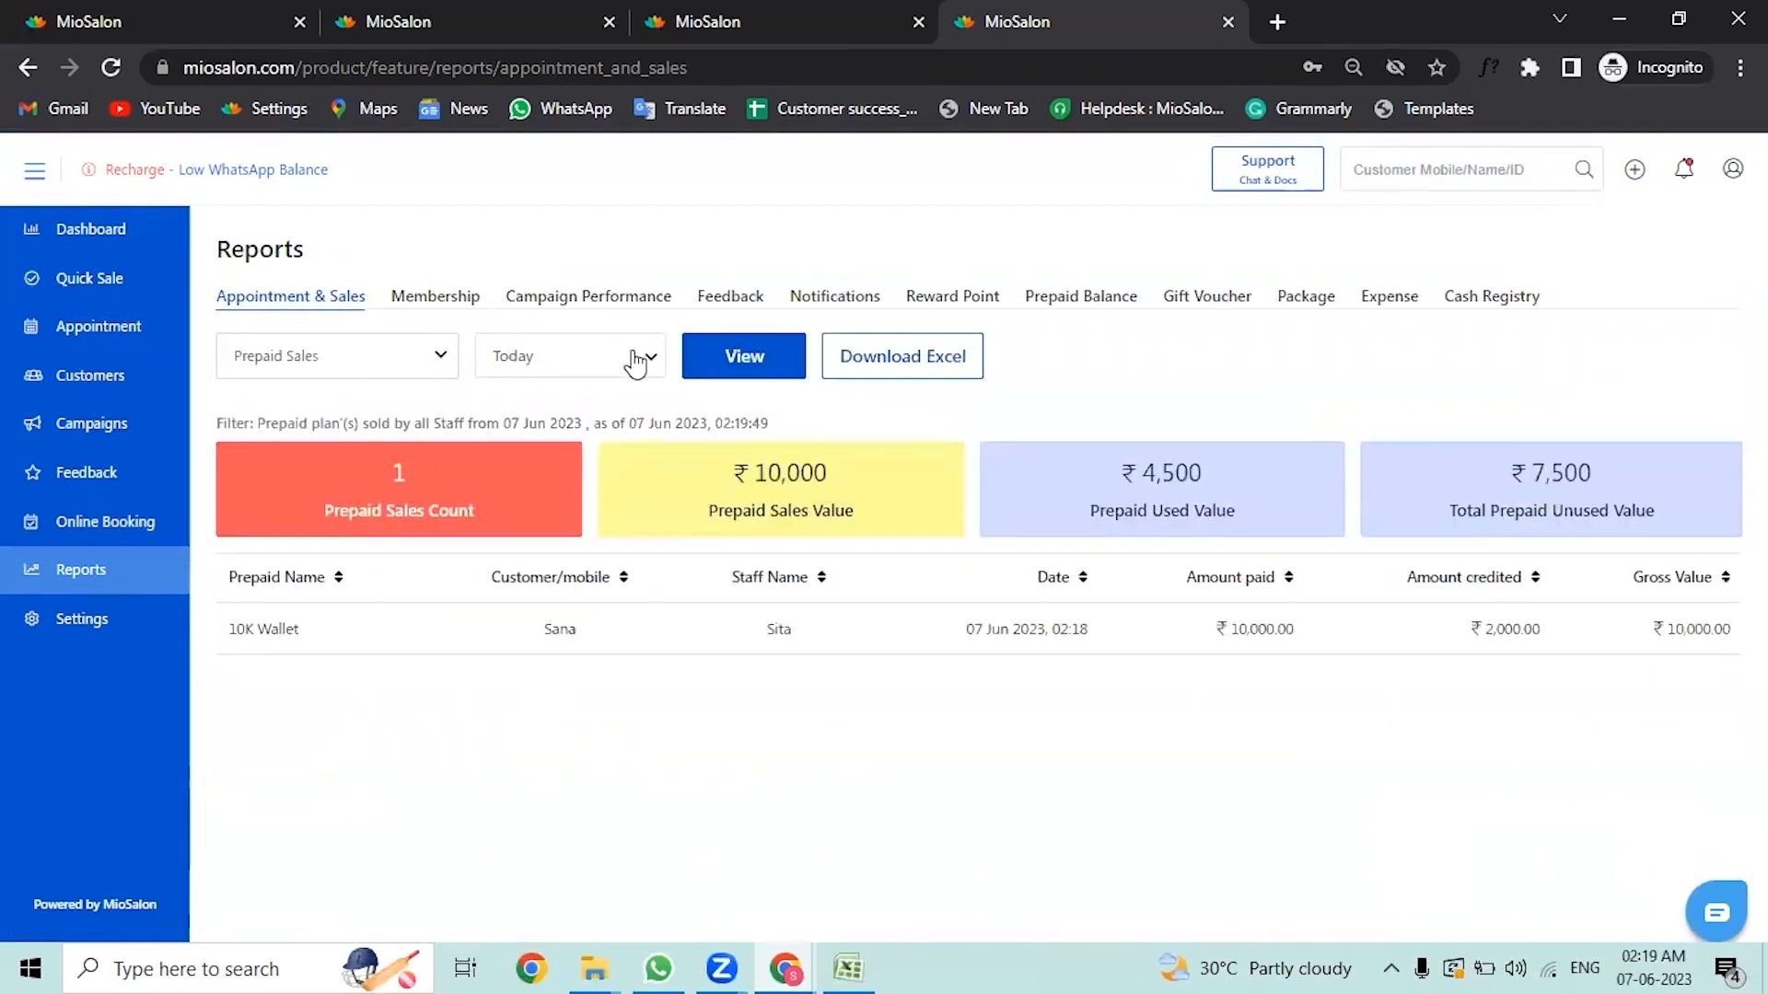
click(1118, 304)
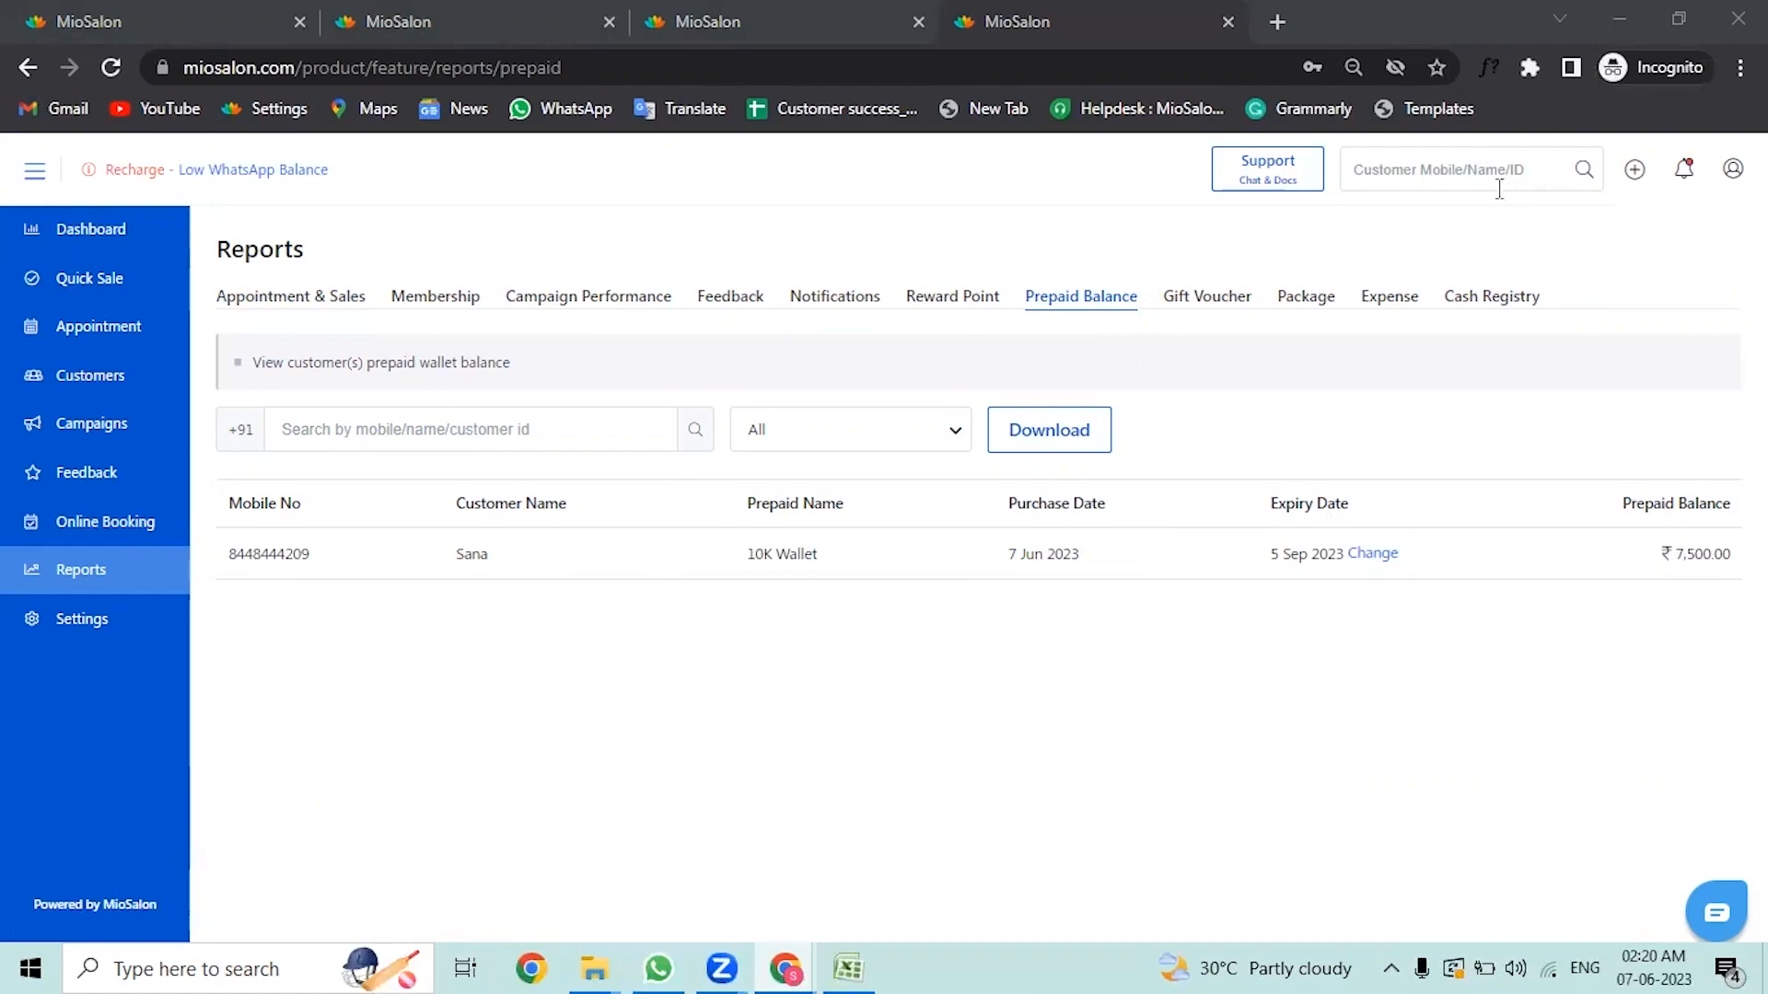
Step: Search for the customer by name and open the customer's 360° profile
click(1414, 173)
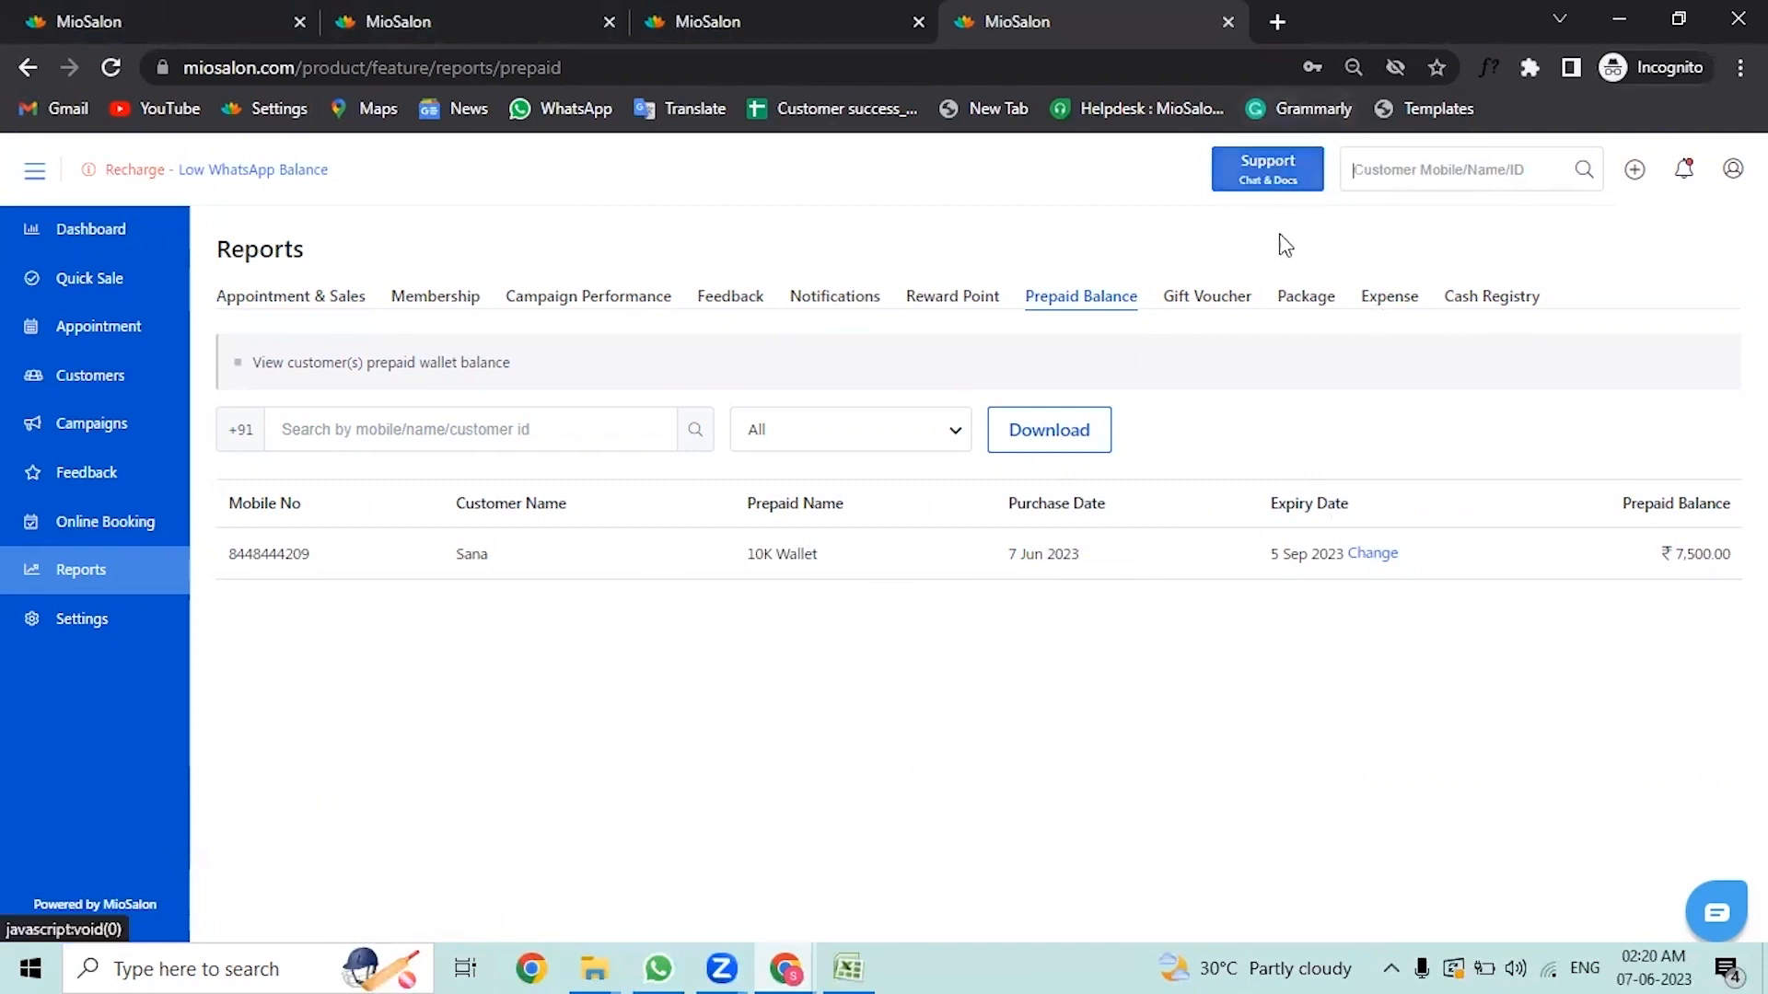
text(sa)
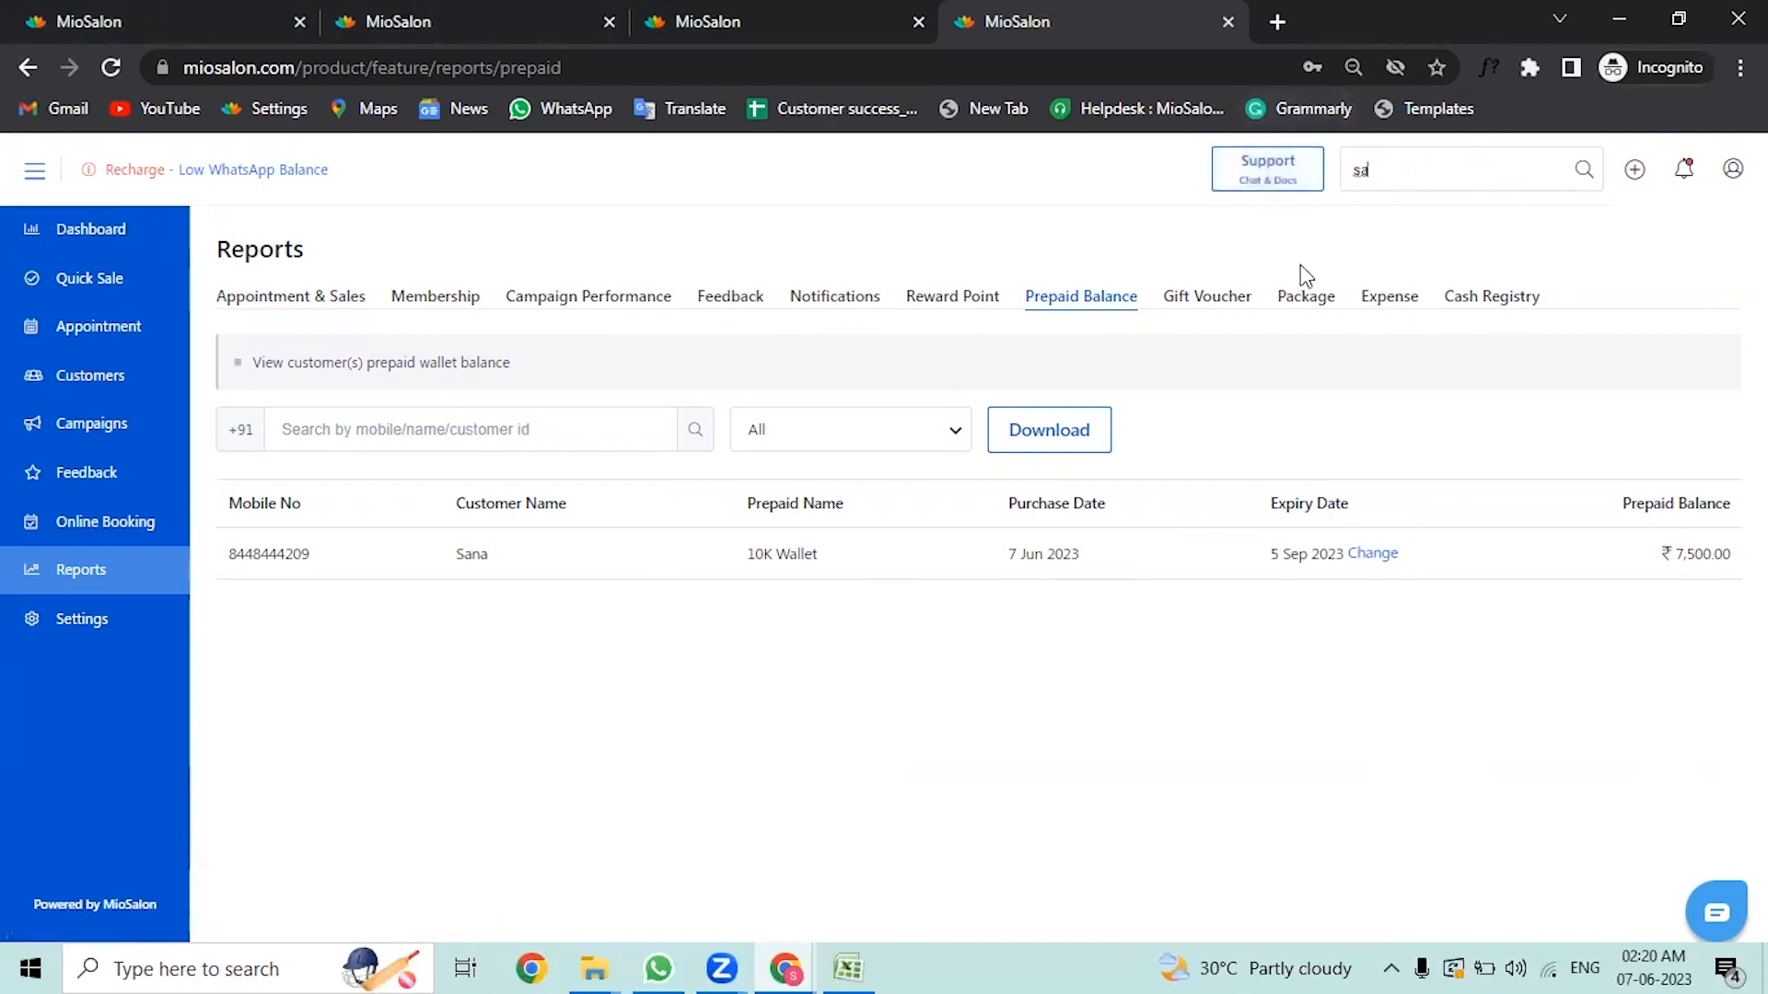
text(na)
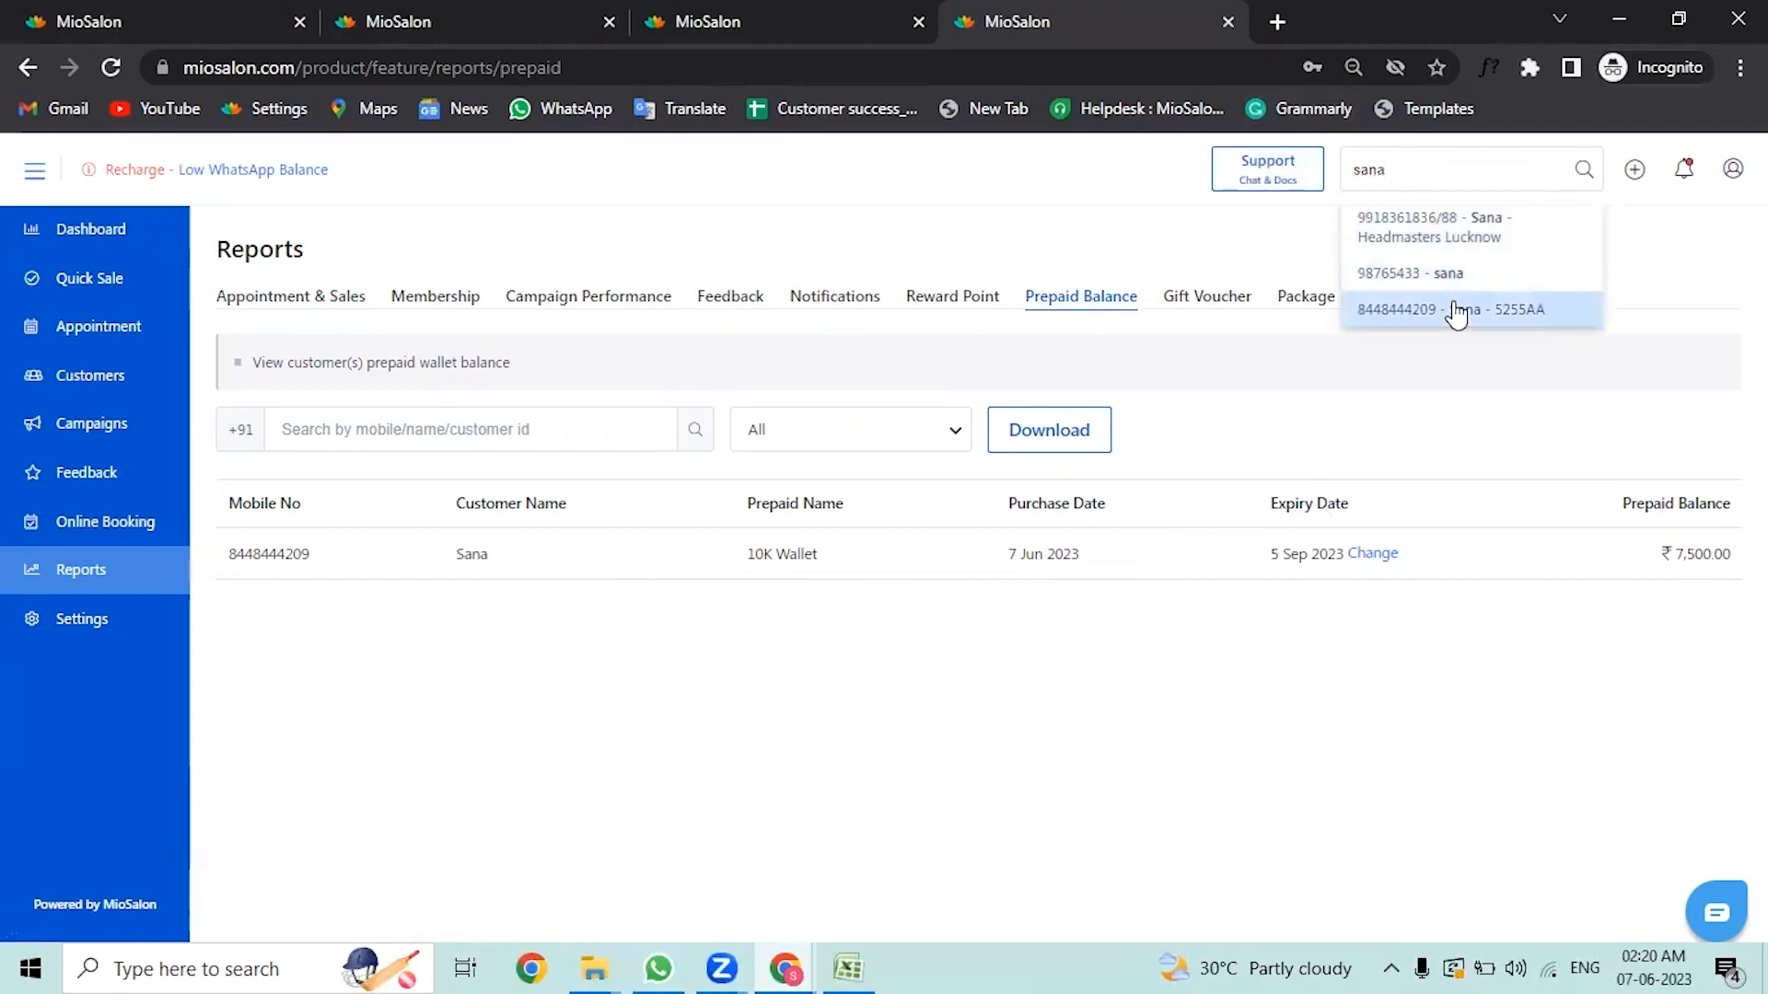
click(1455, 311)
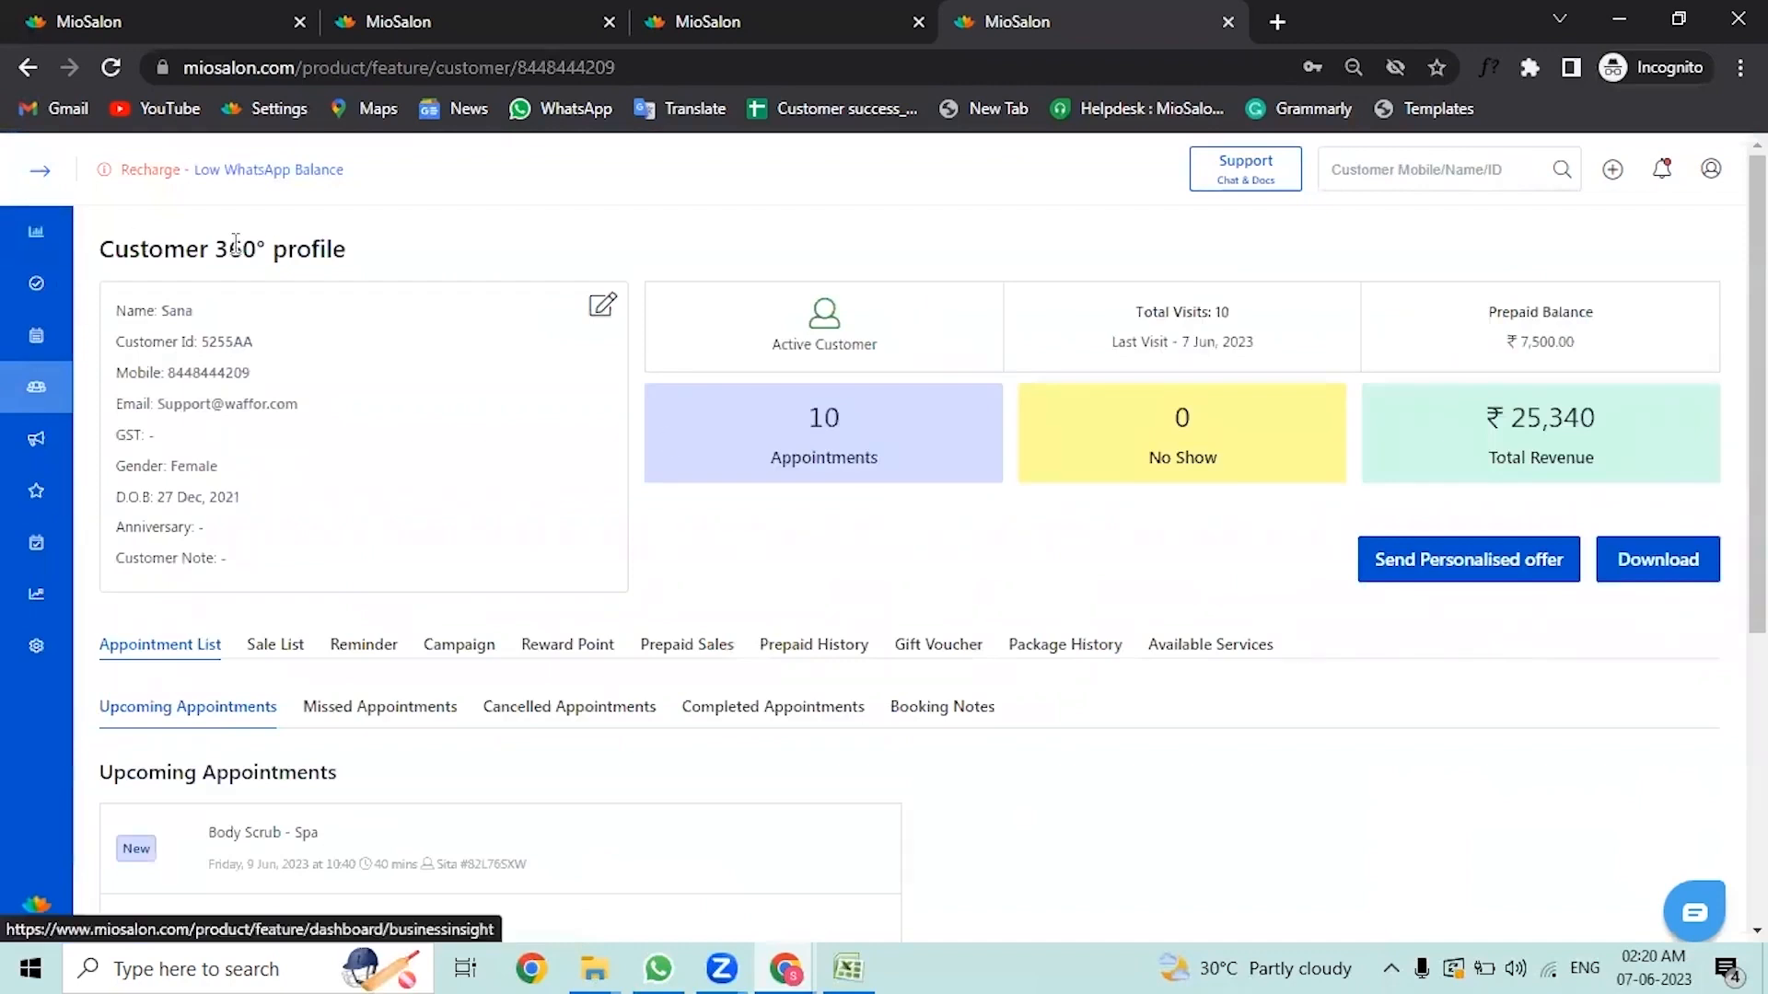
Step: Examine the customer's upcoming, missed, cancelled and completed appointment lists
scroll(565, 573, down, 1)
scroll(565, 573, down, 1)
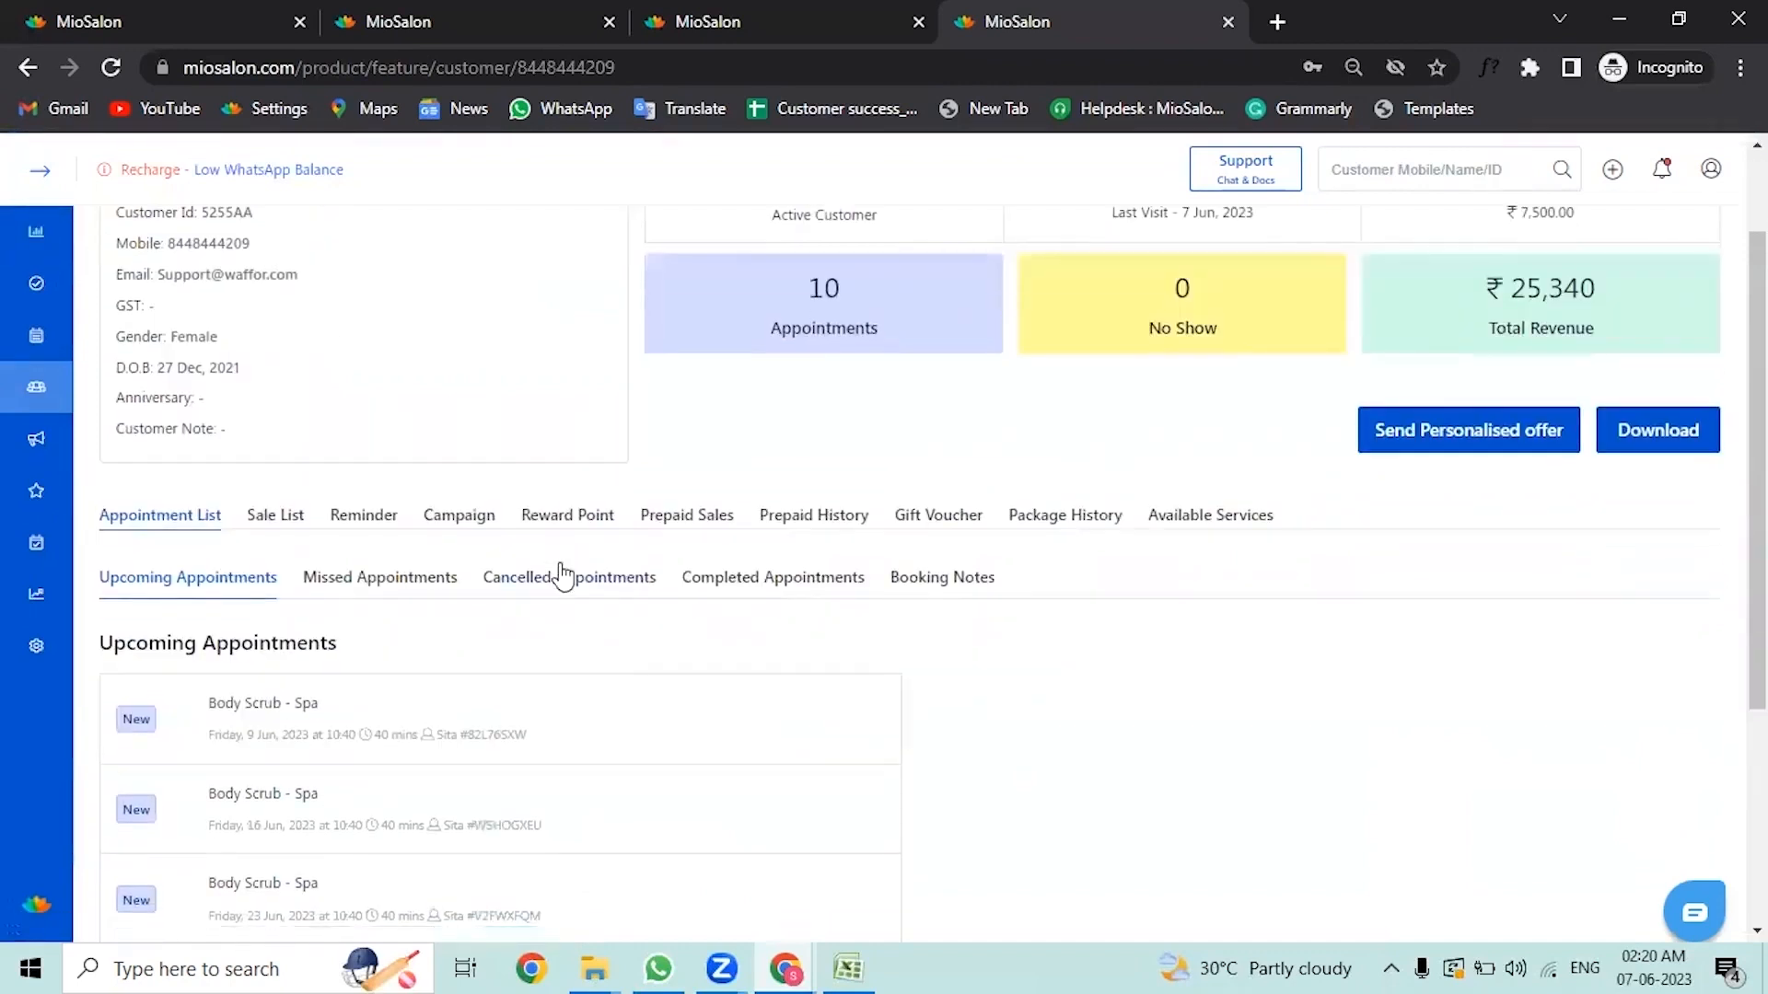
click(846, 106)
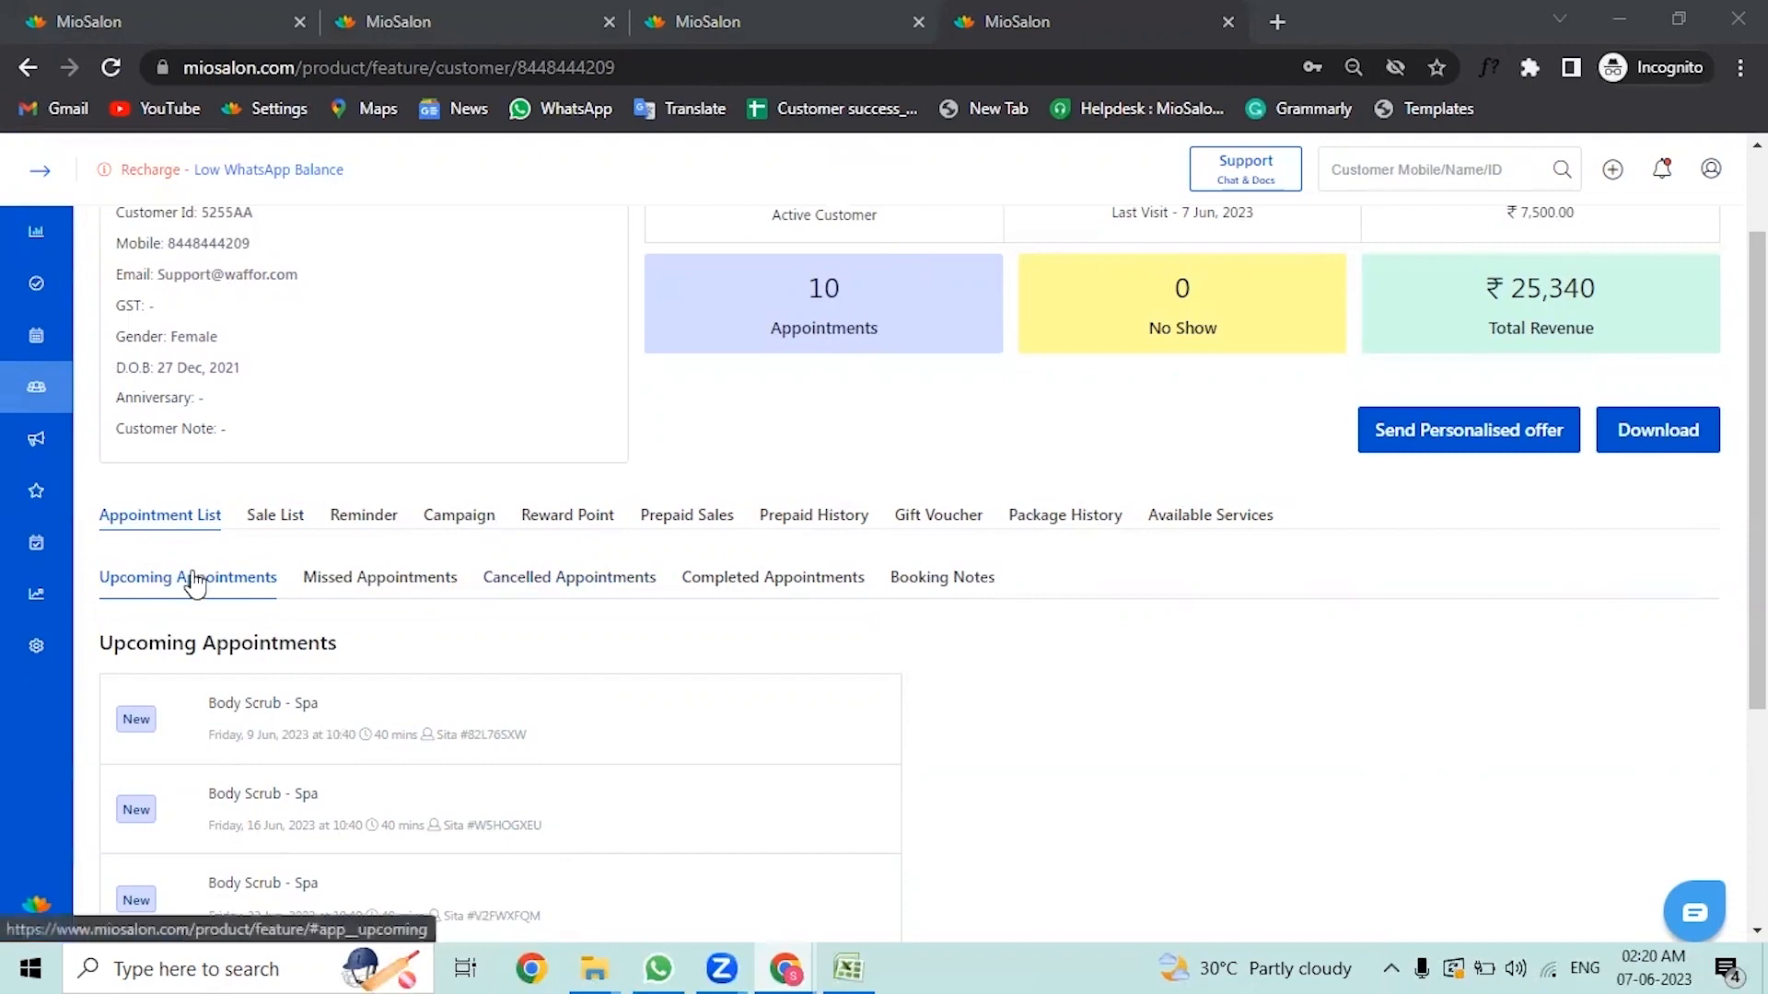
scroll(226, 575, down, 1)
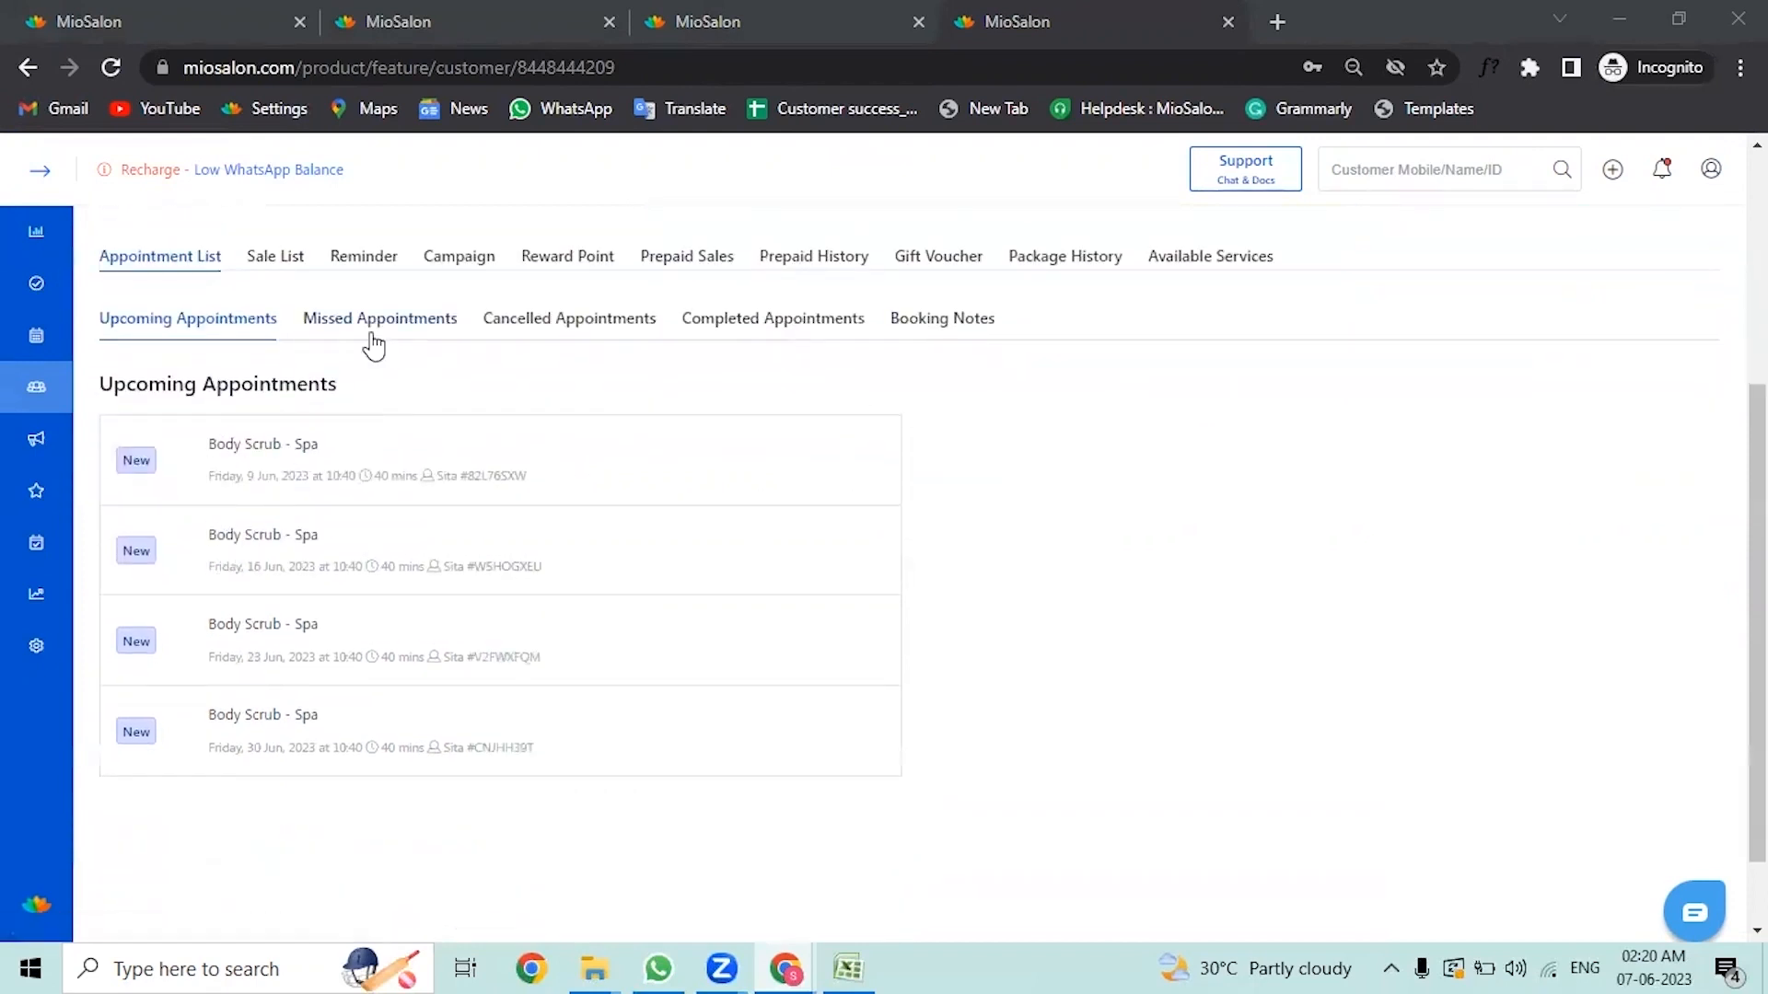
click(380, 324)
click(511, 560)
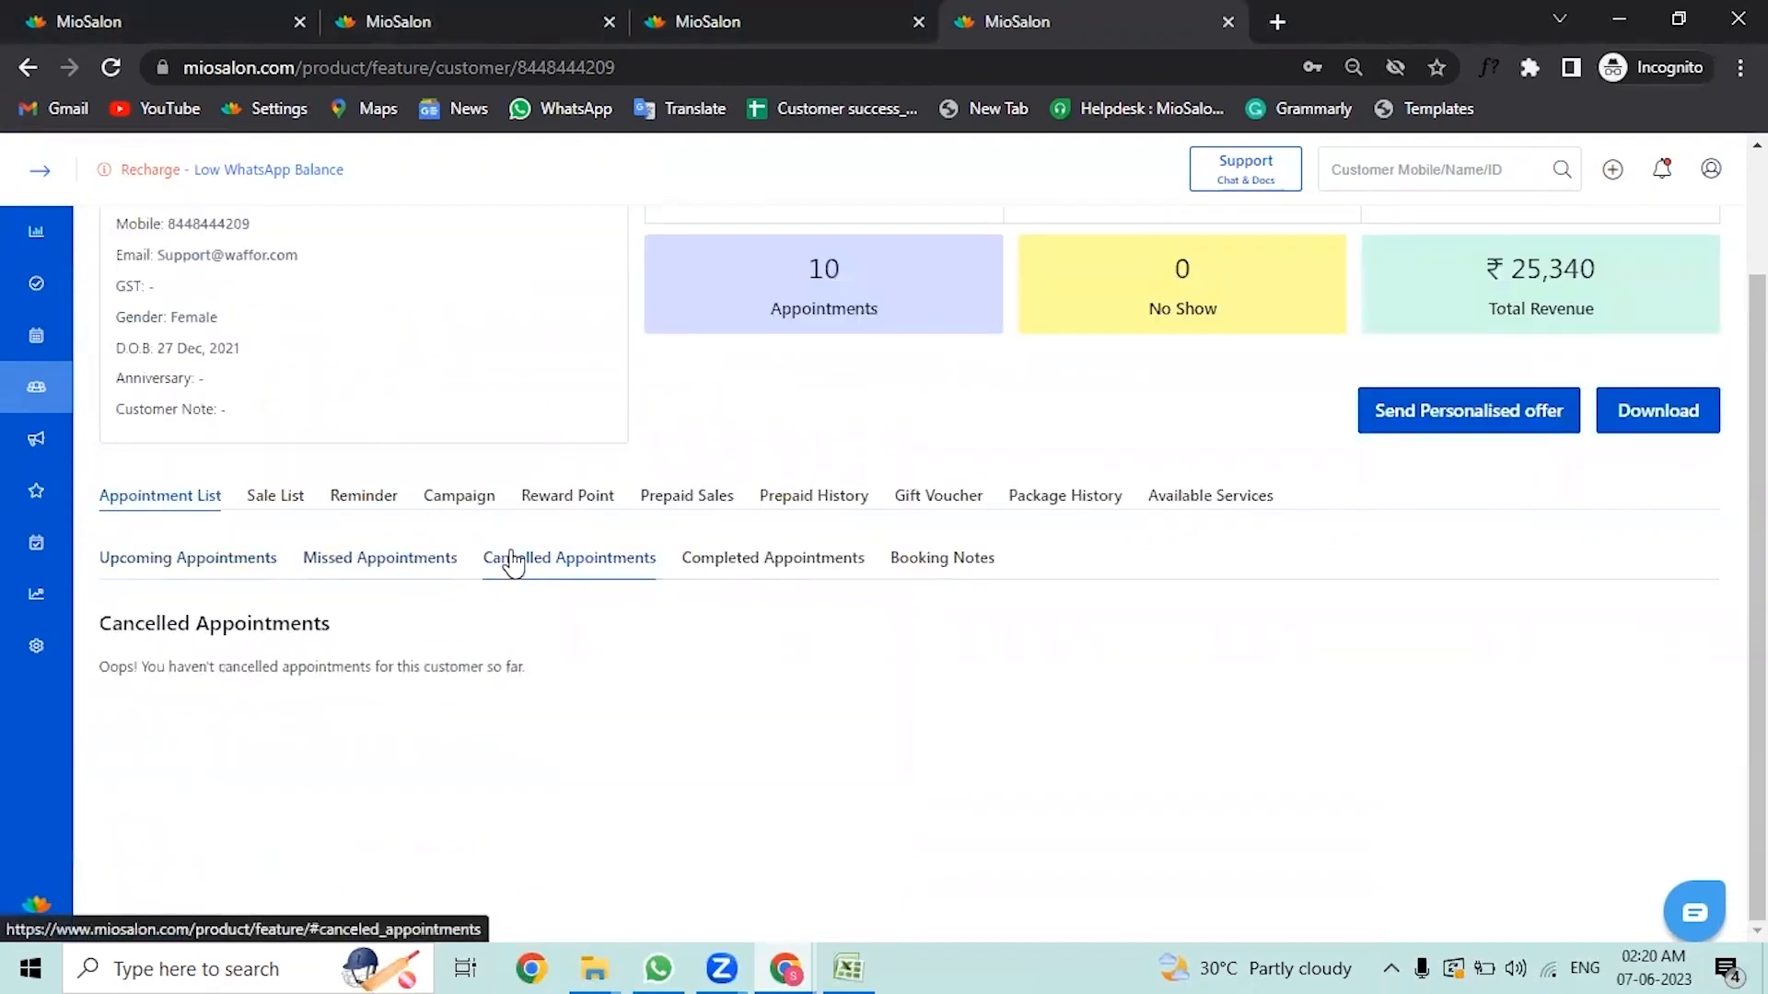
click(679, 573)
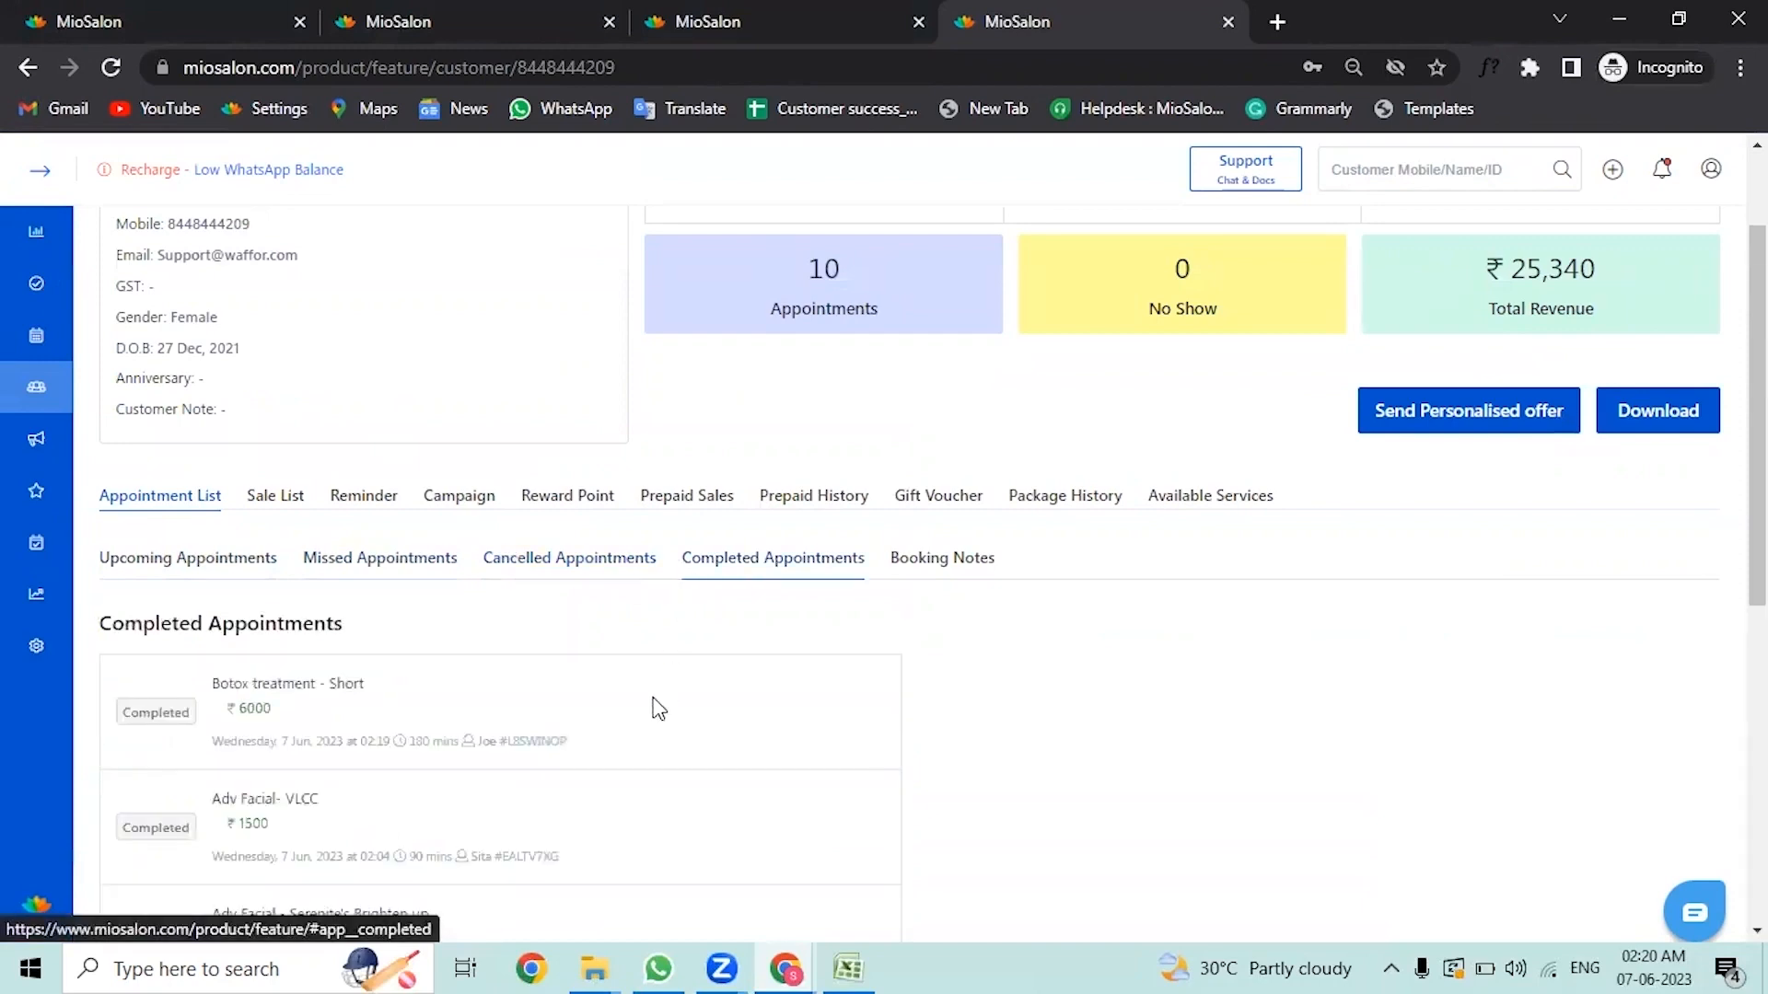
scroll(651, 713, down, 1)
scroll(652, 724, down, 1)
scroll(651, 724, up, 3)
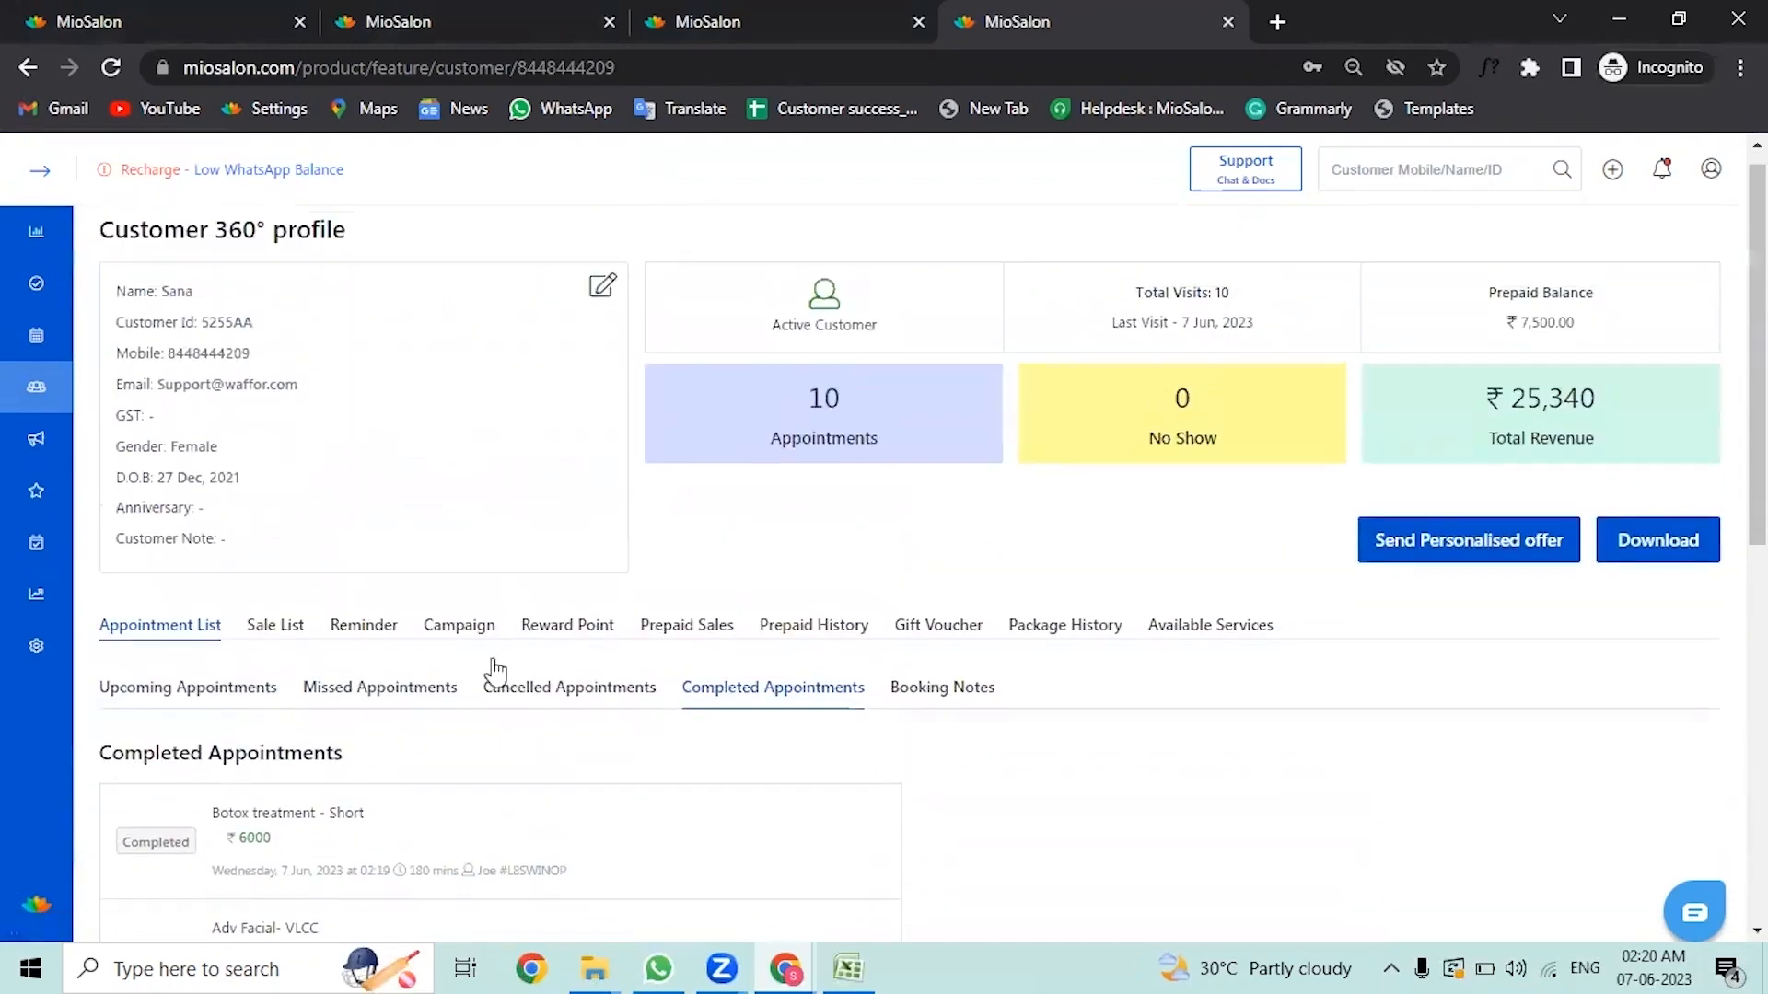
Step: Examine the profile's sale list, reminder, campaign, reward point, prepaid sales, prepaid history, gift voucher, package and available services tabs
click(269, 626)
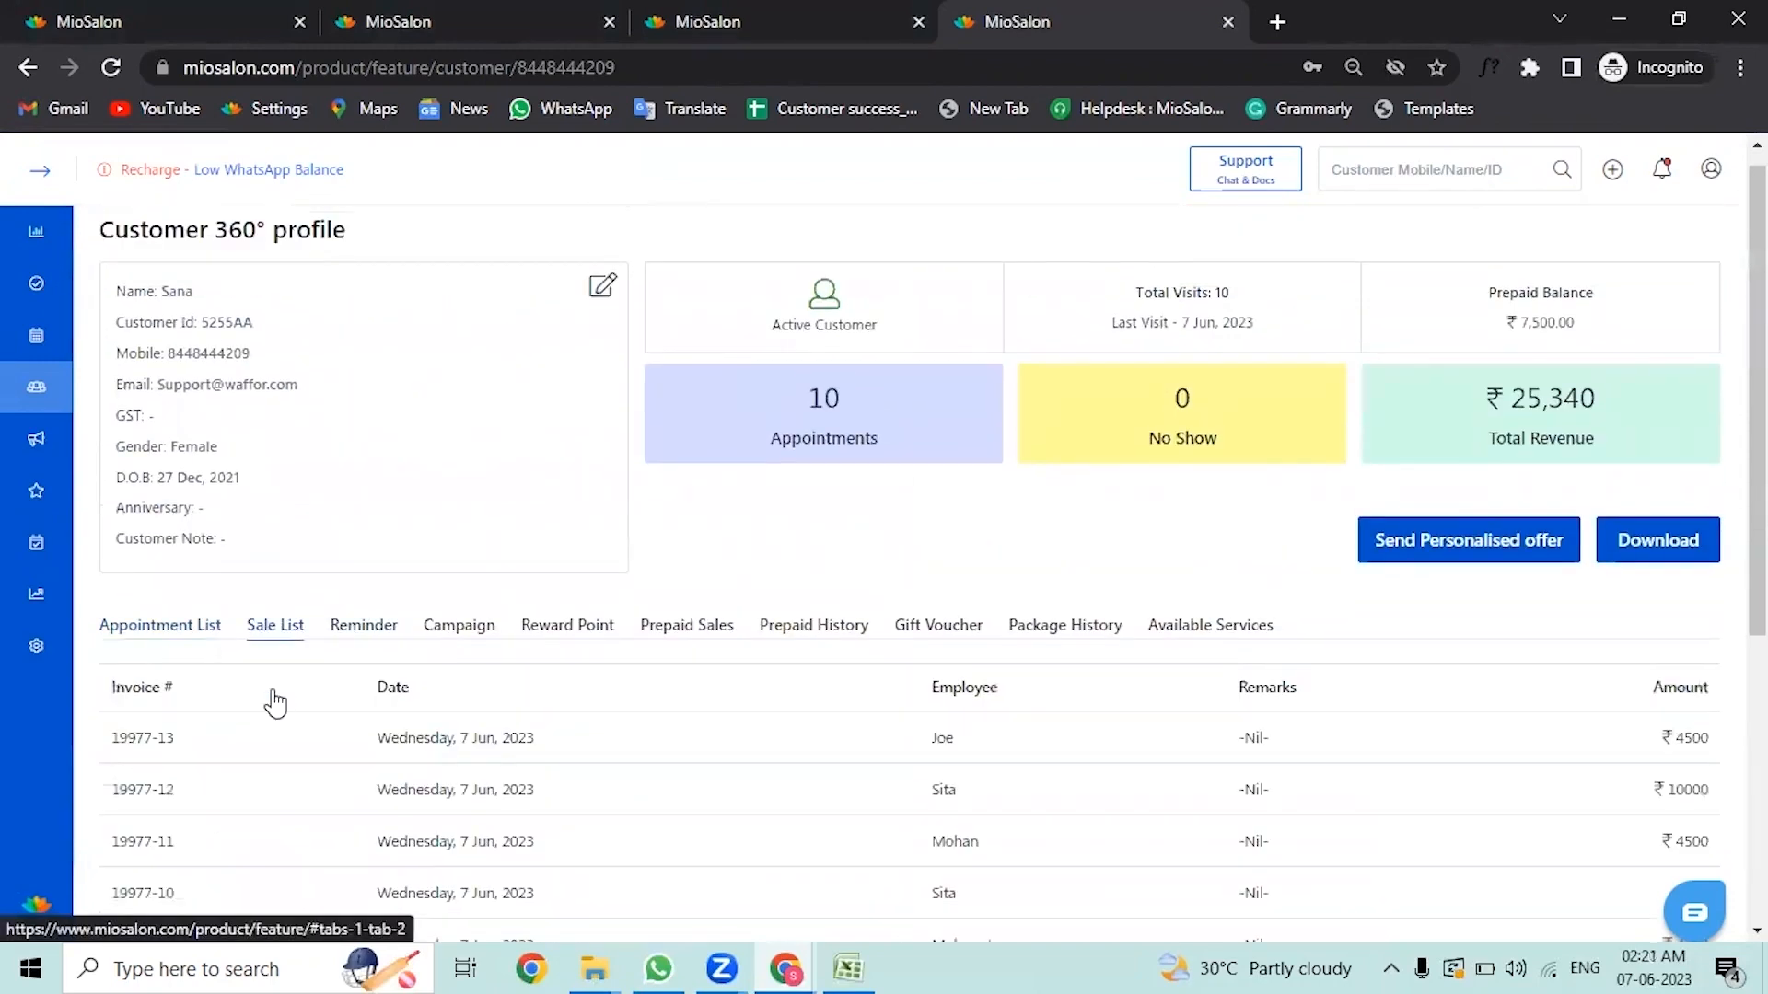
scroll(276, 703, down, 3)
scroll(235, 741, down, 1)
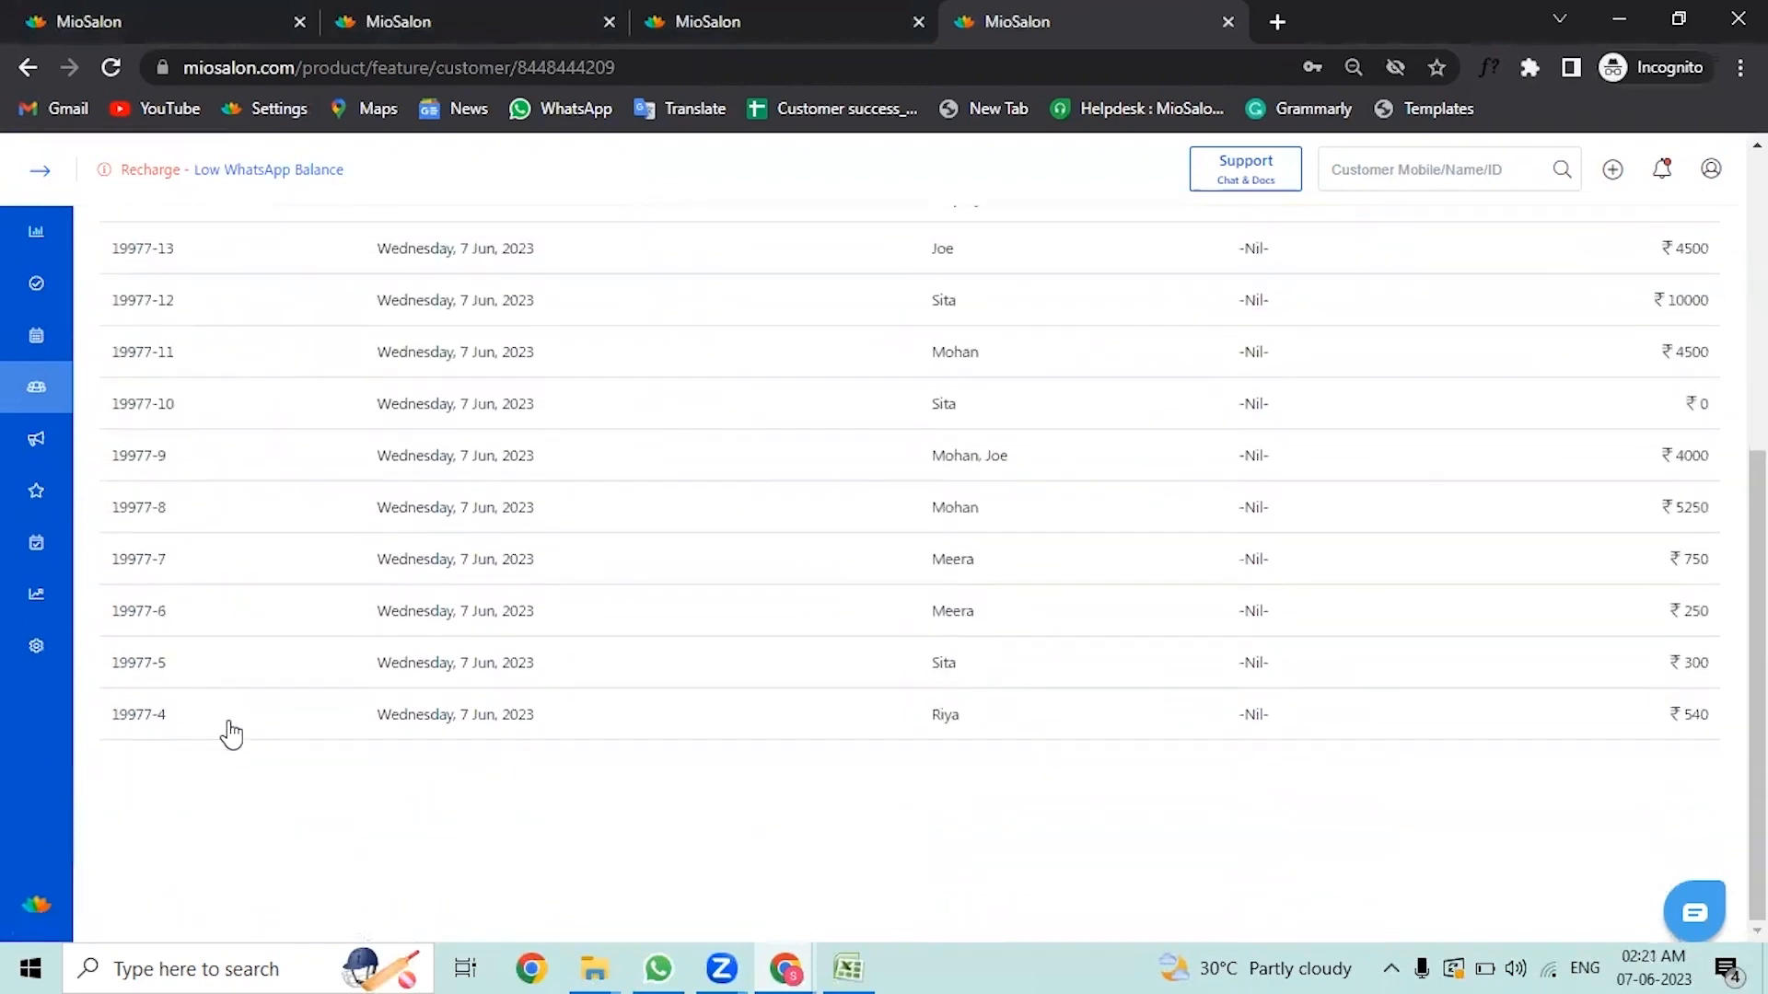
scroll(248, 687, up, 4)
click(355, 656)
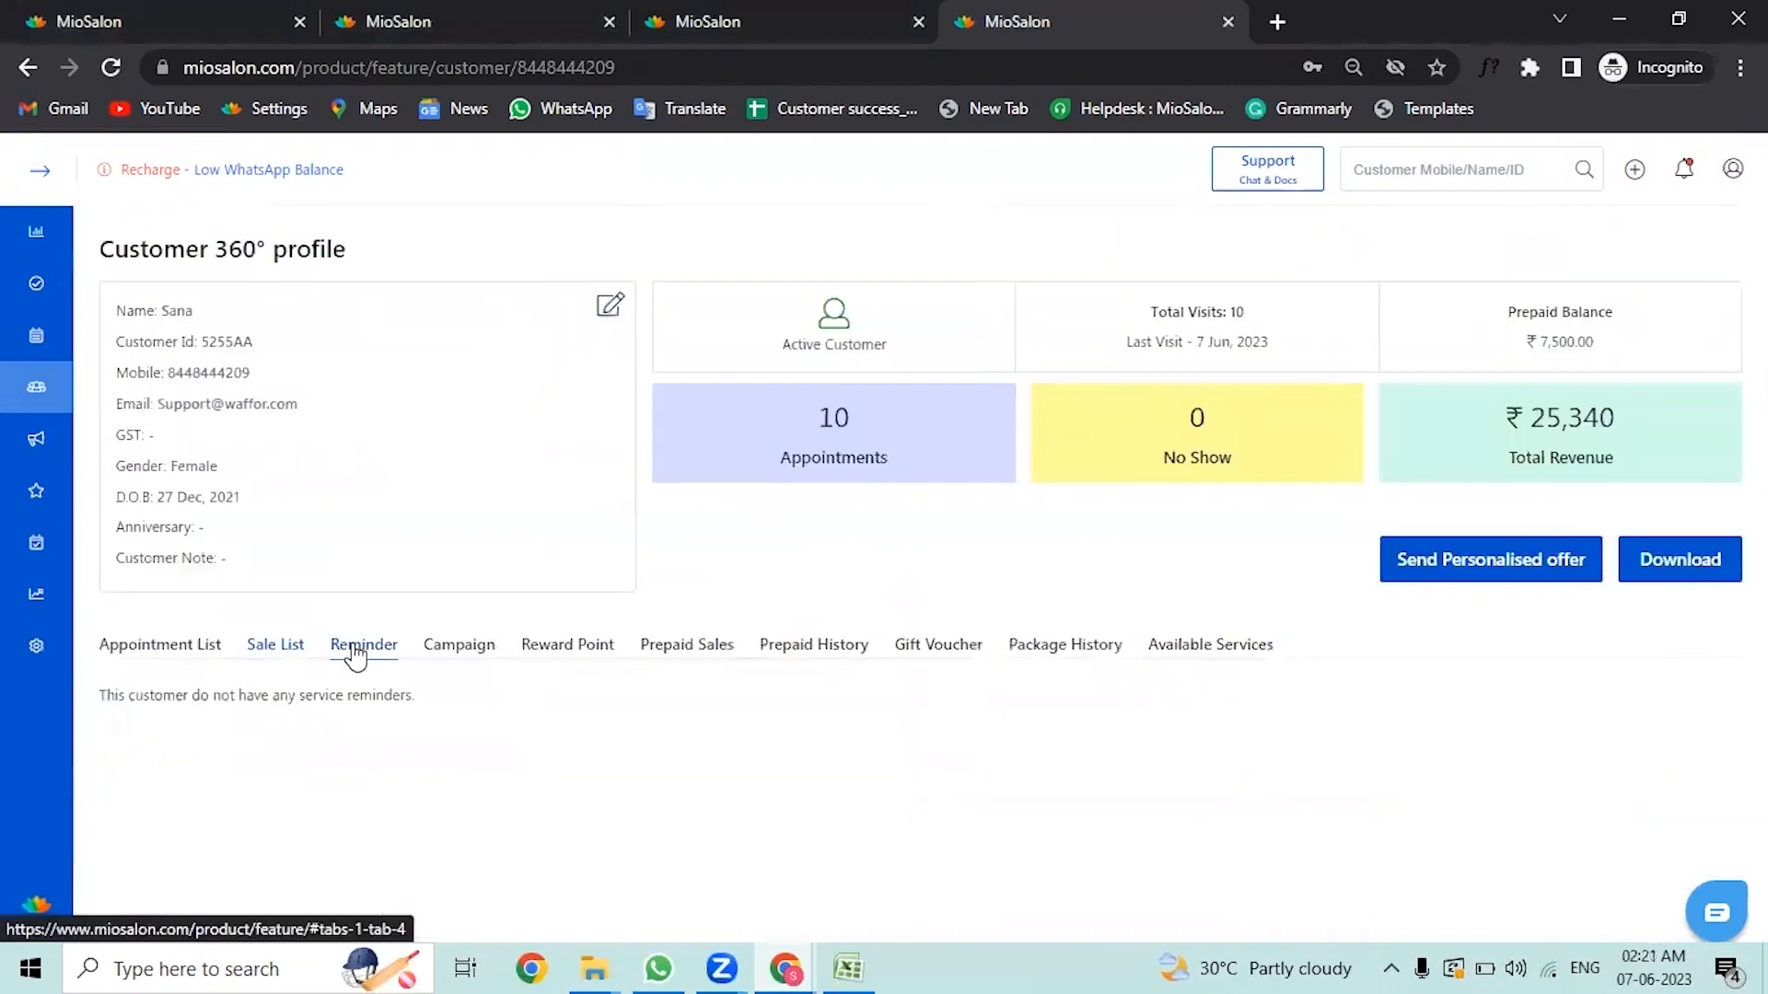
click(458, 653)
click(570, 656)
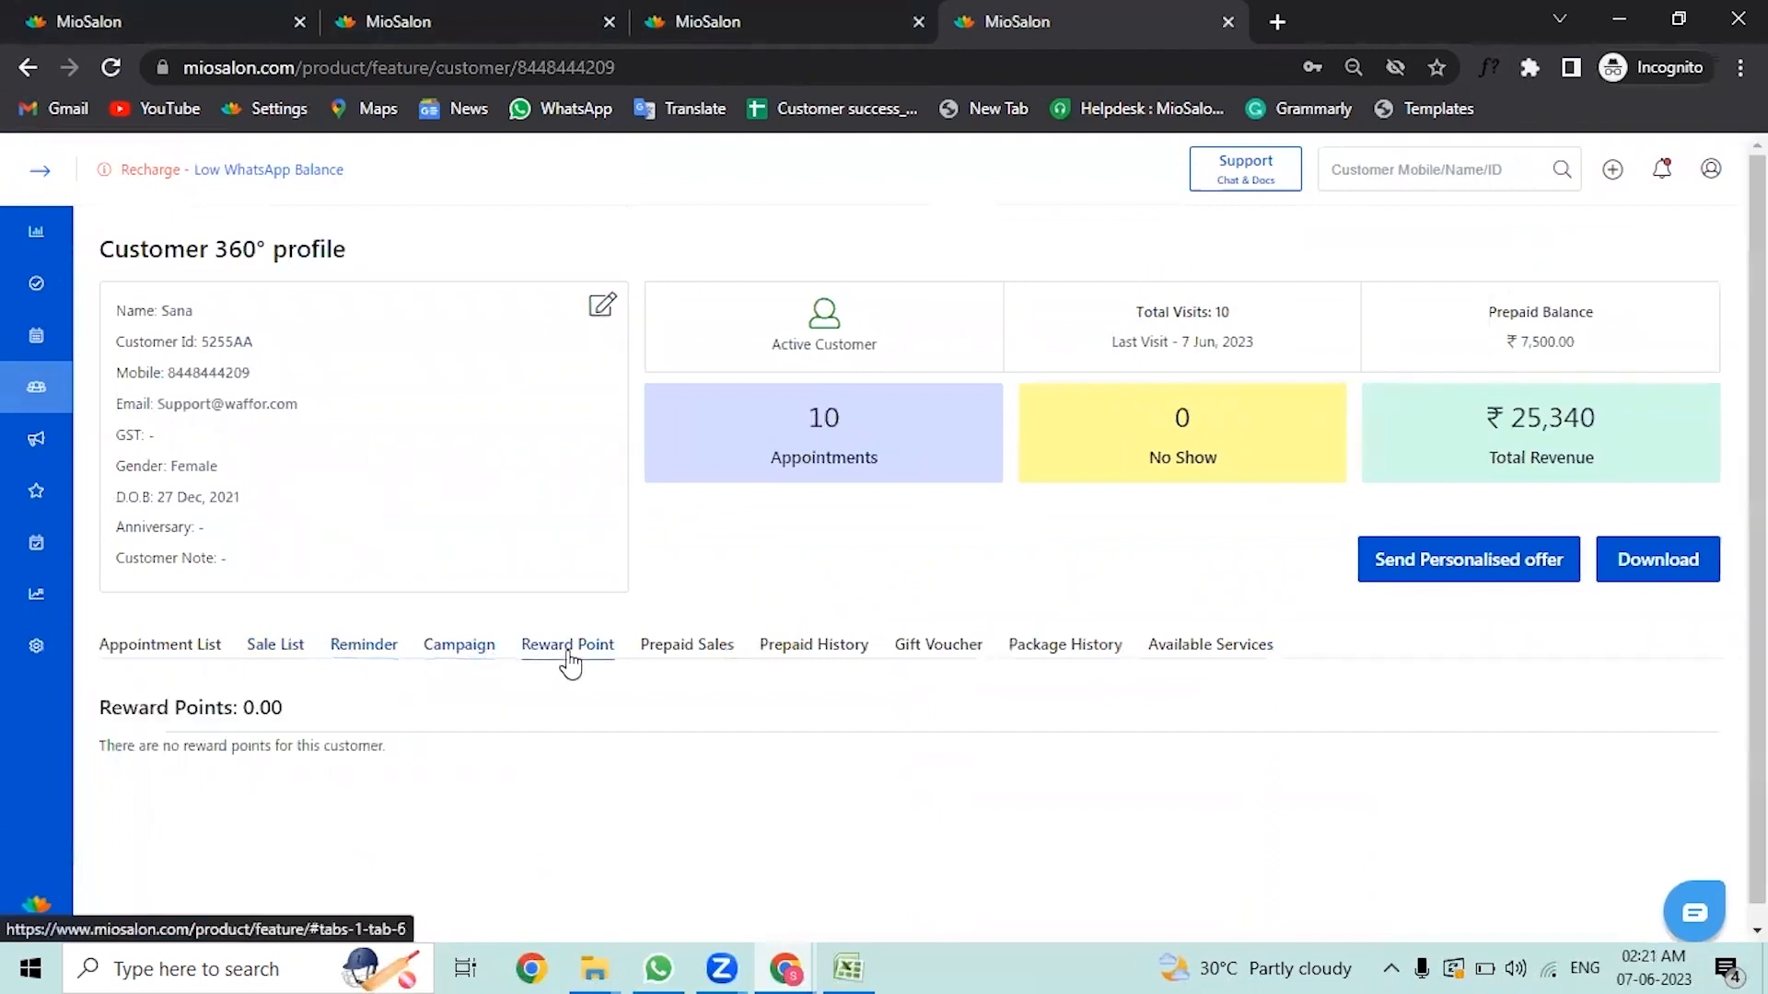
click(705, 655)
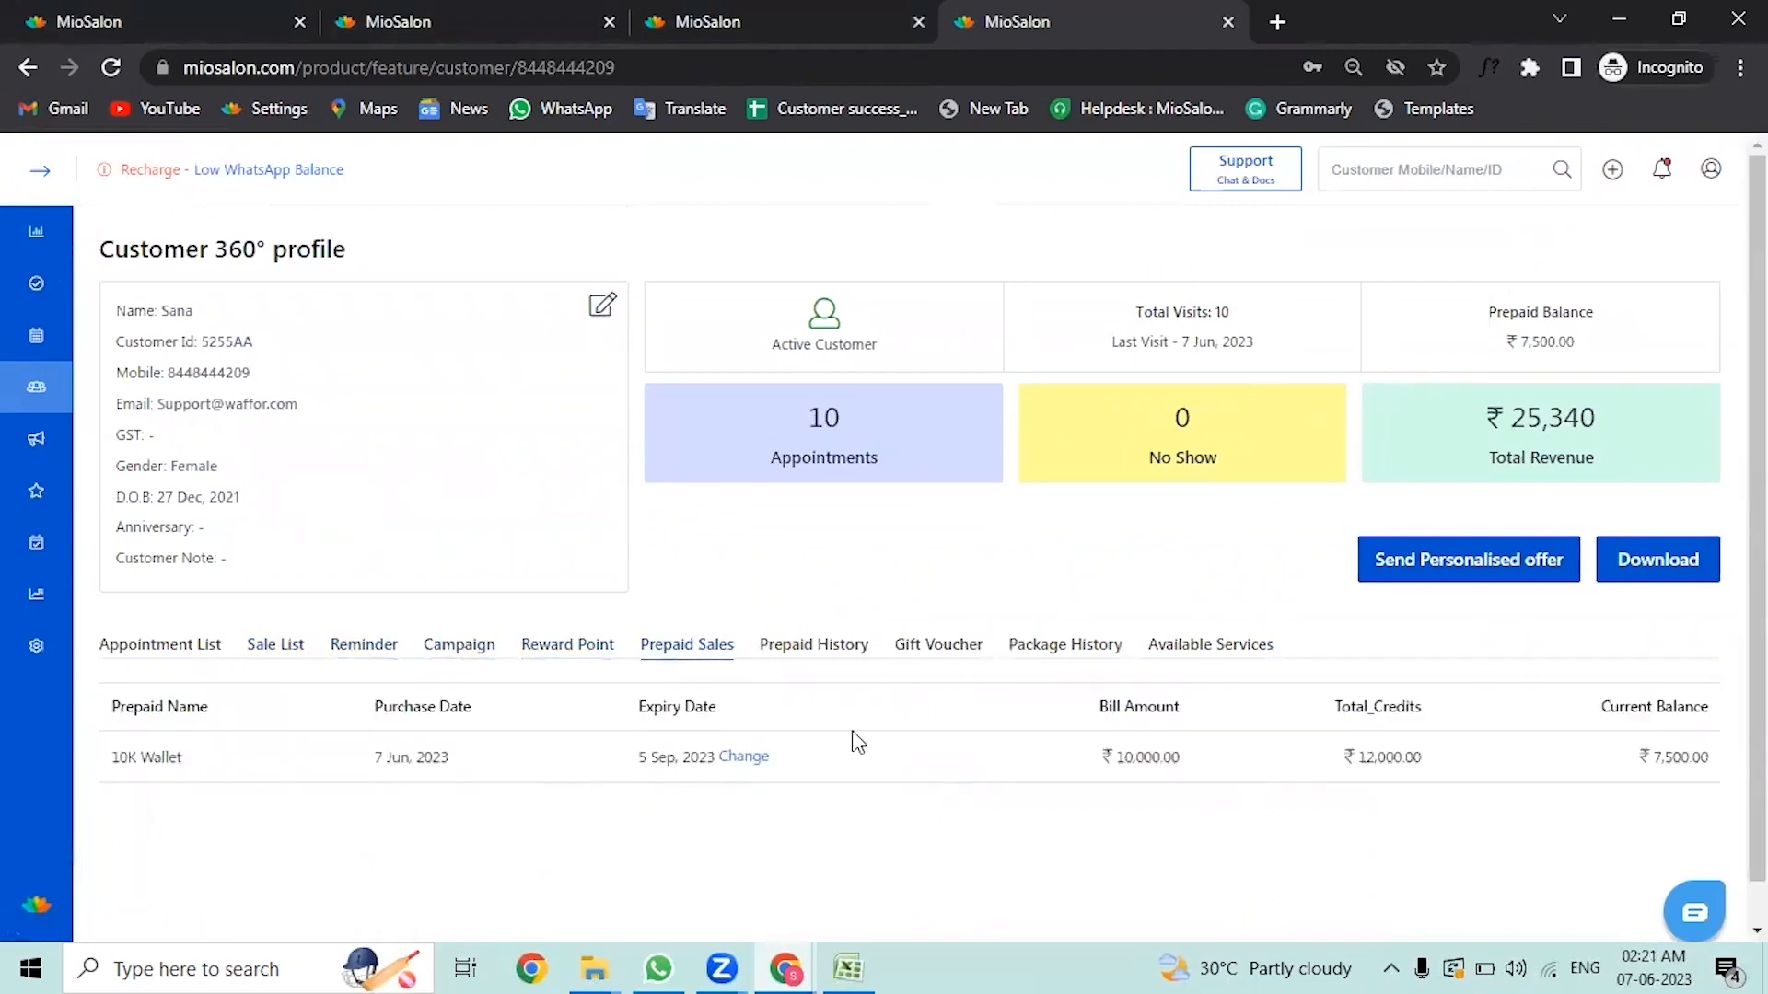
click(837, 650)
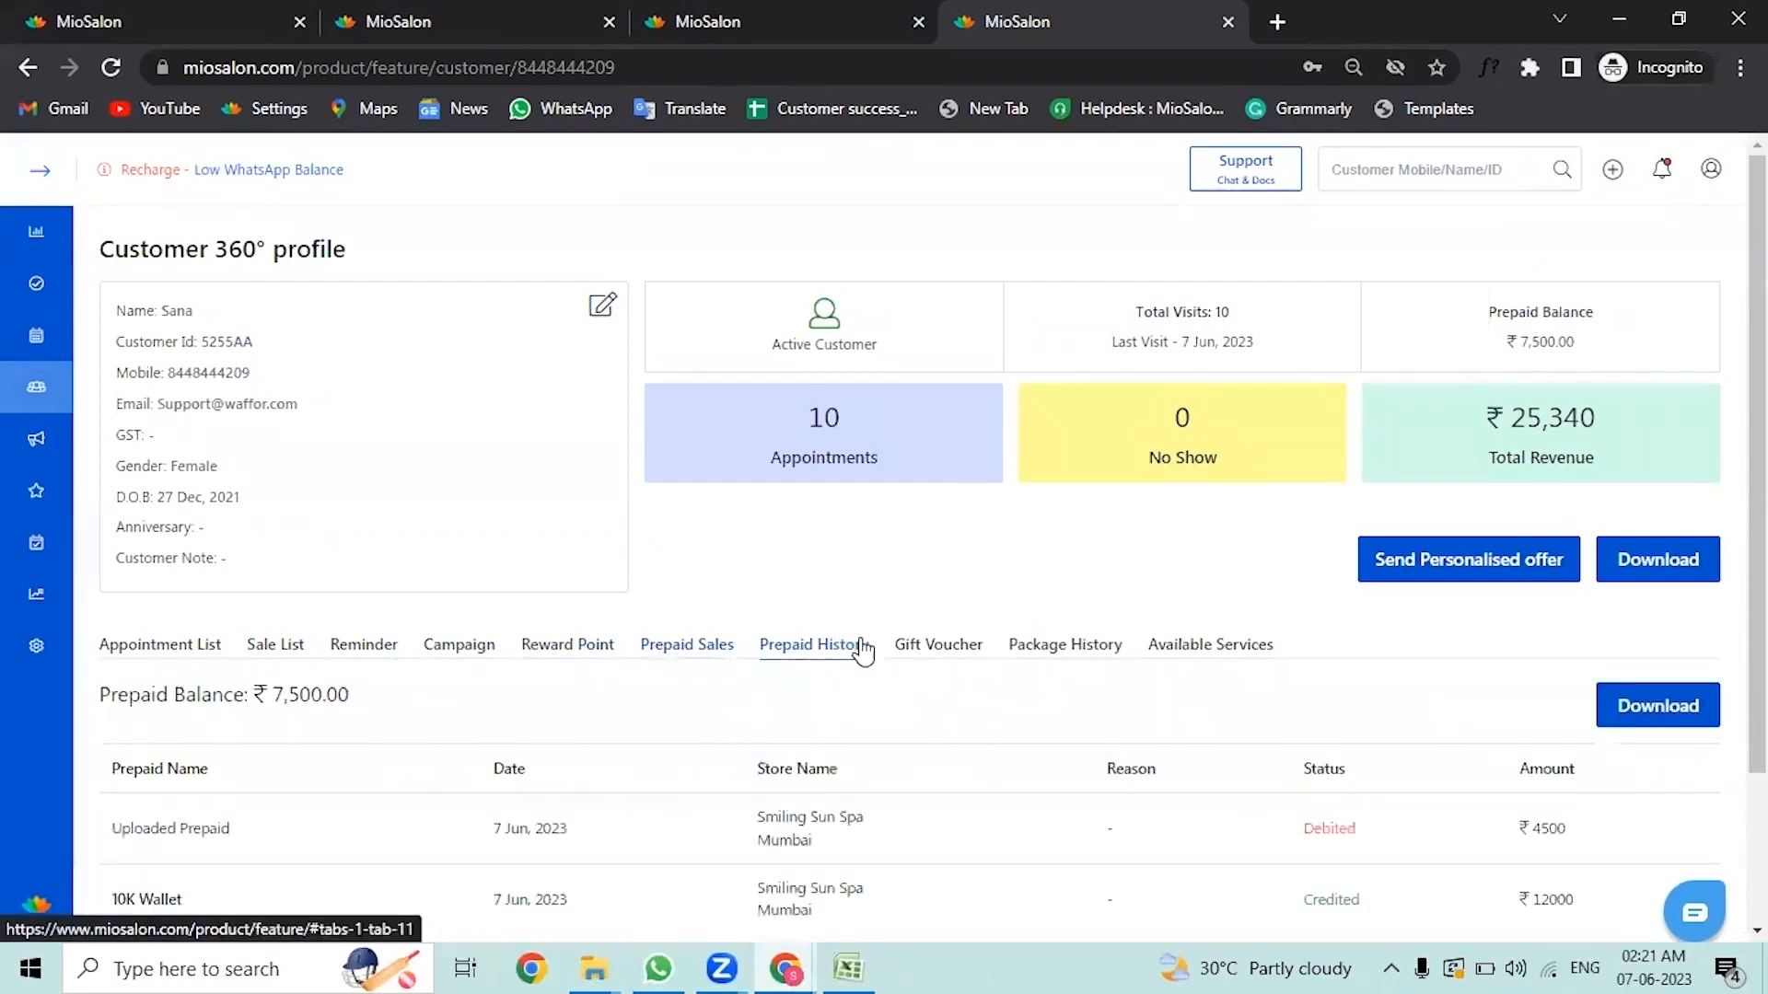
scroll(919, 761, down, 2)
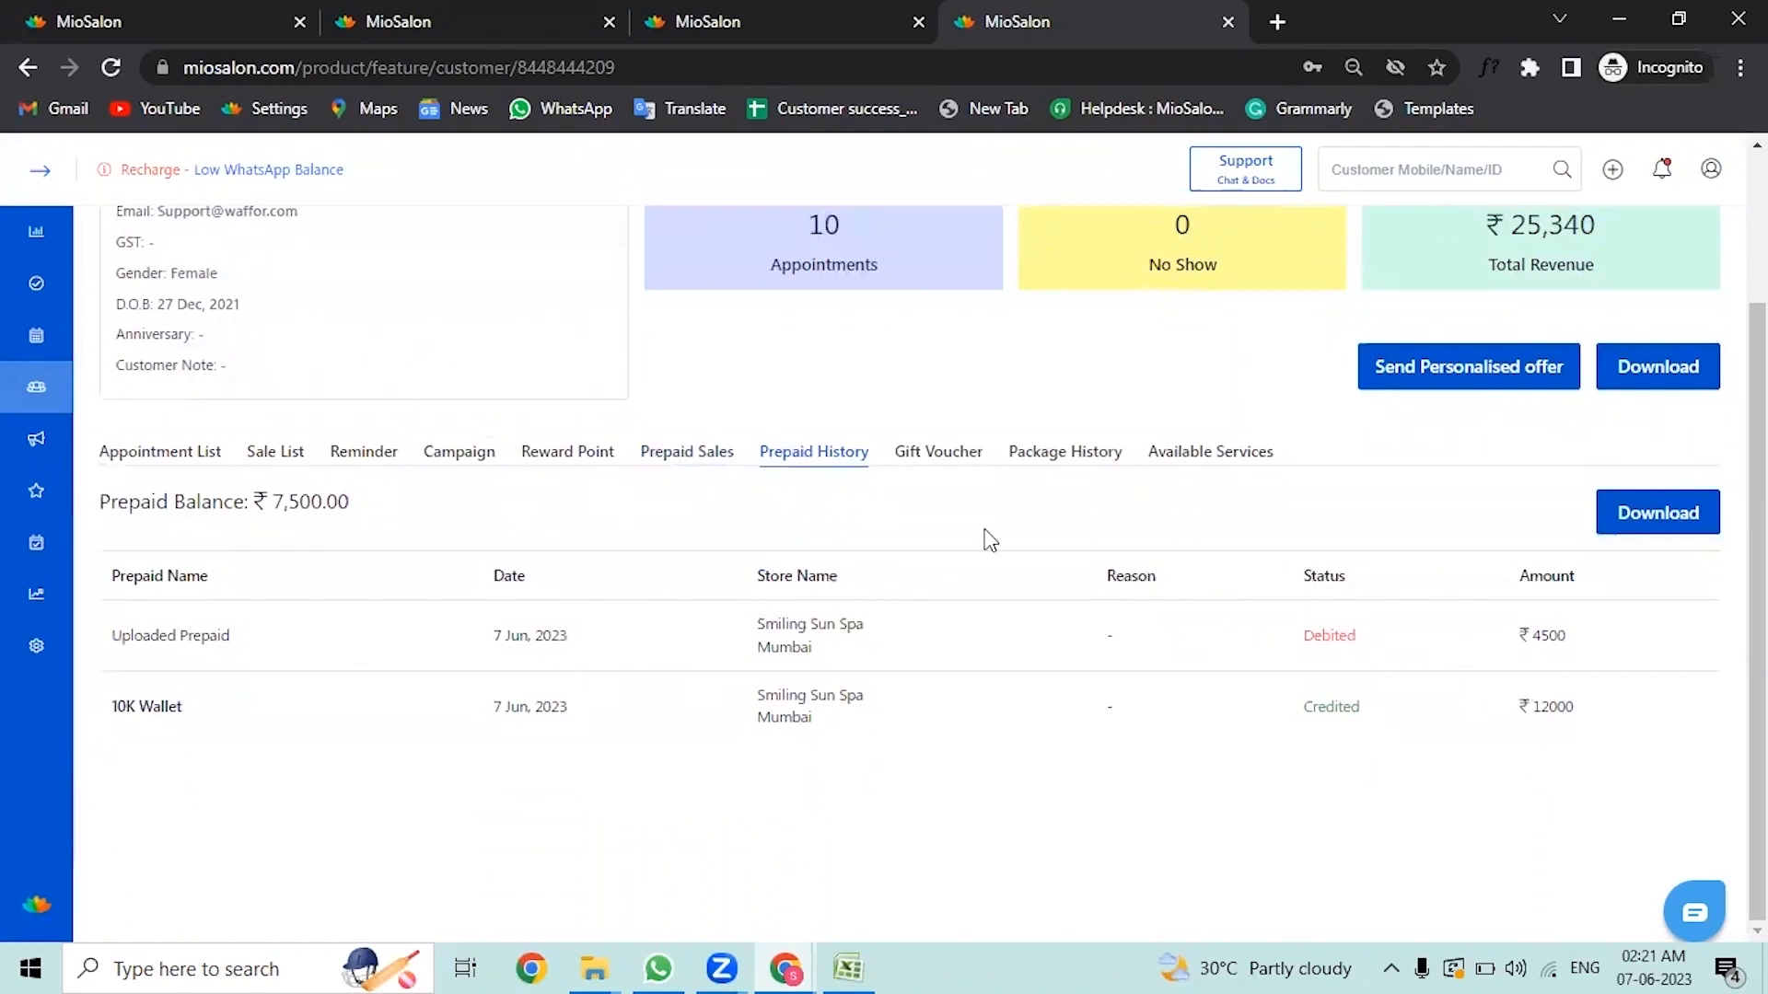
click(921, 456)
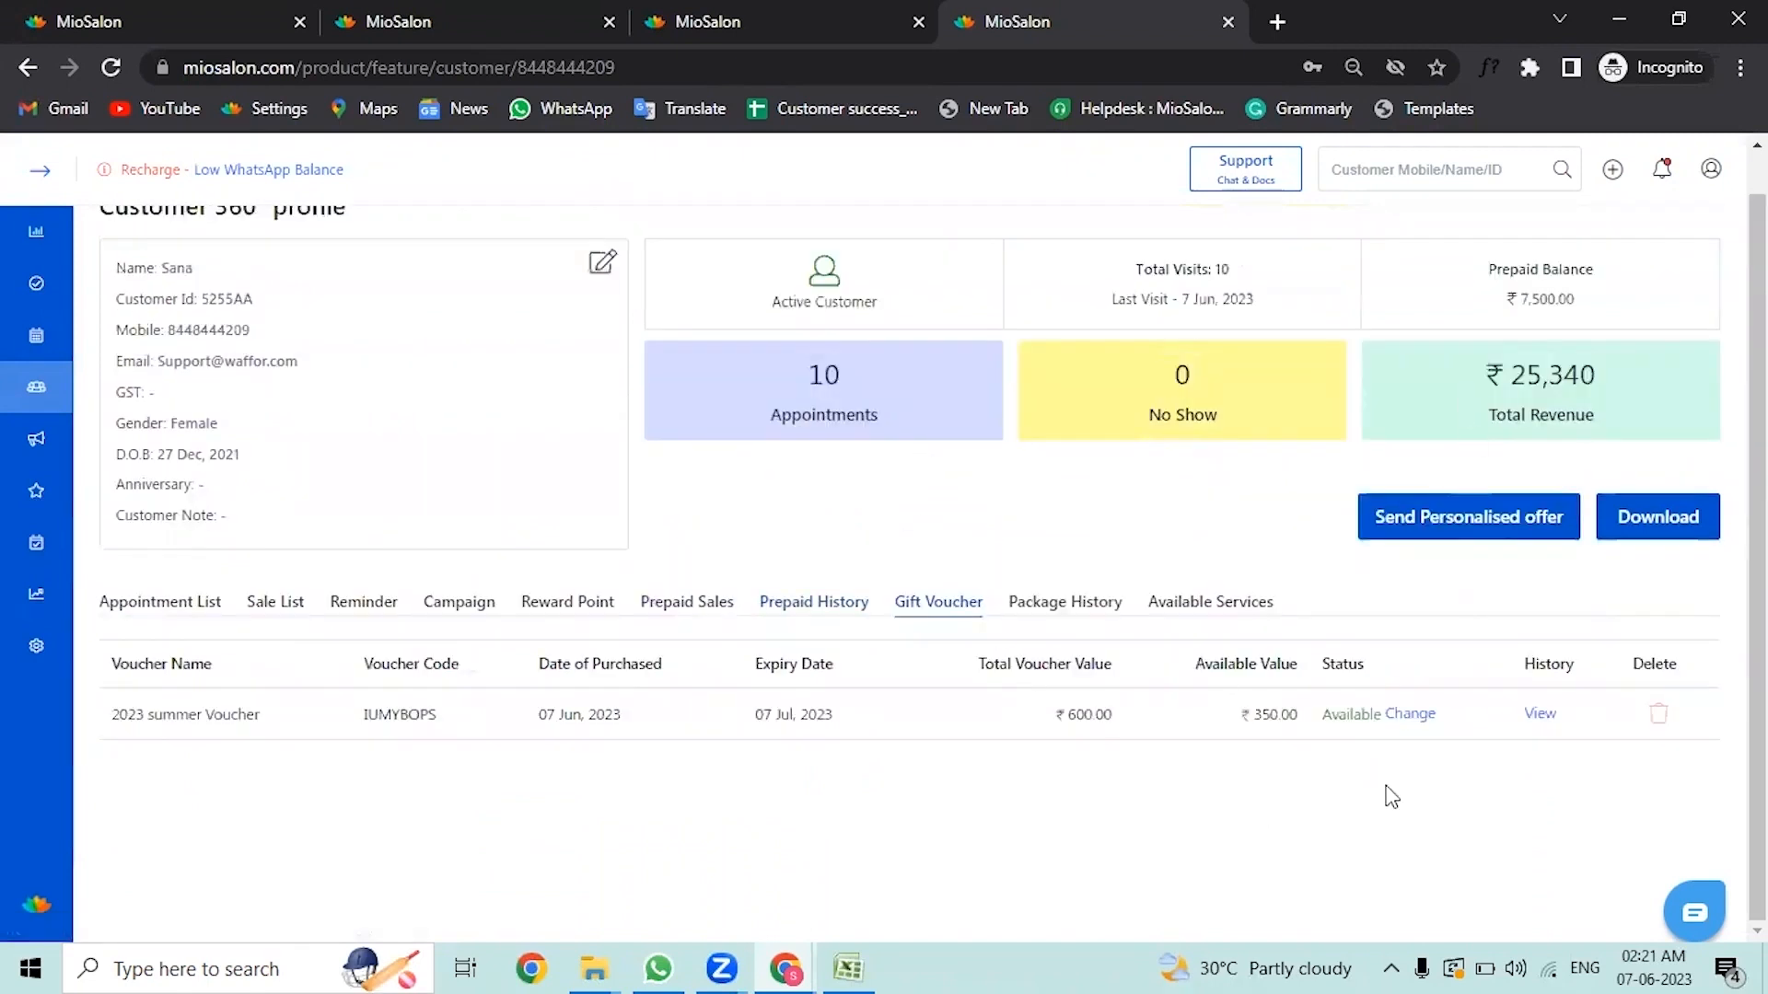
click(1094, 626)
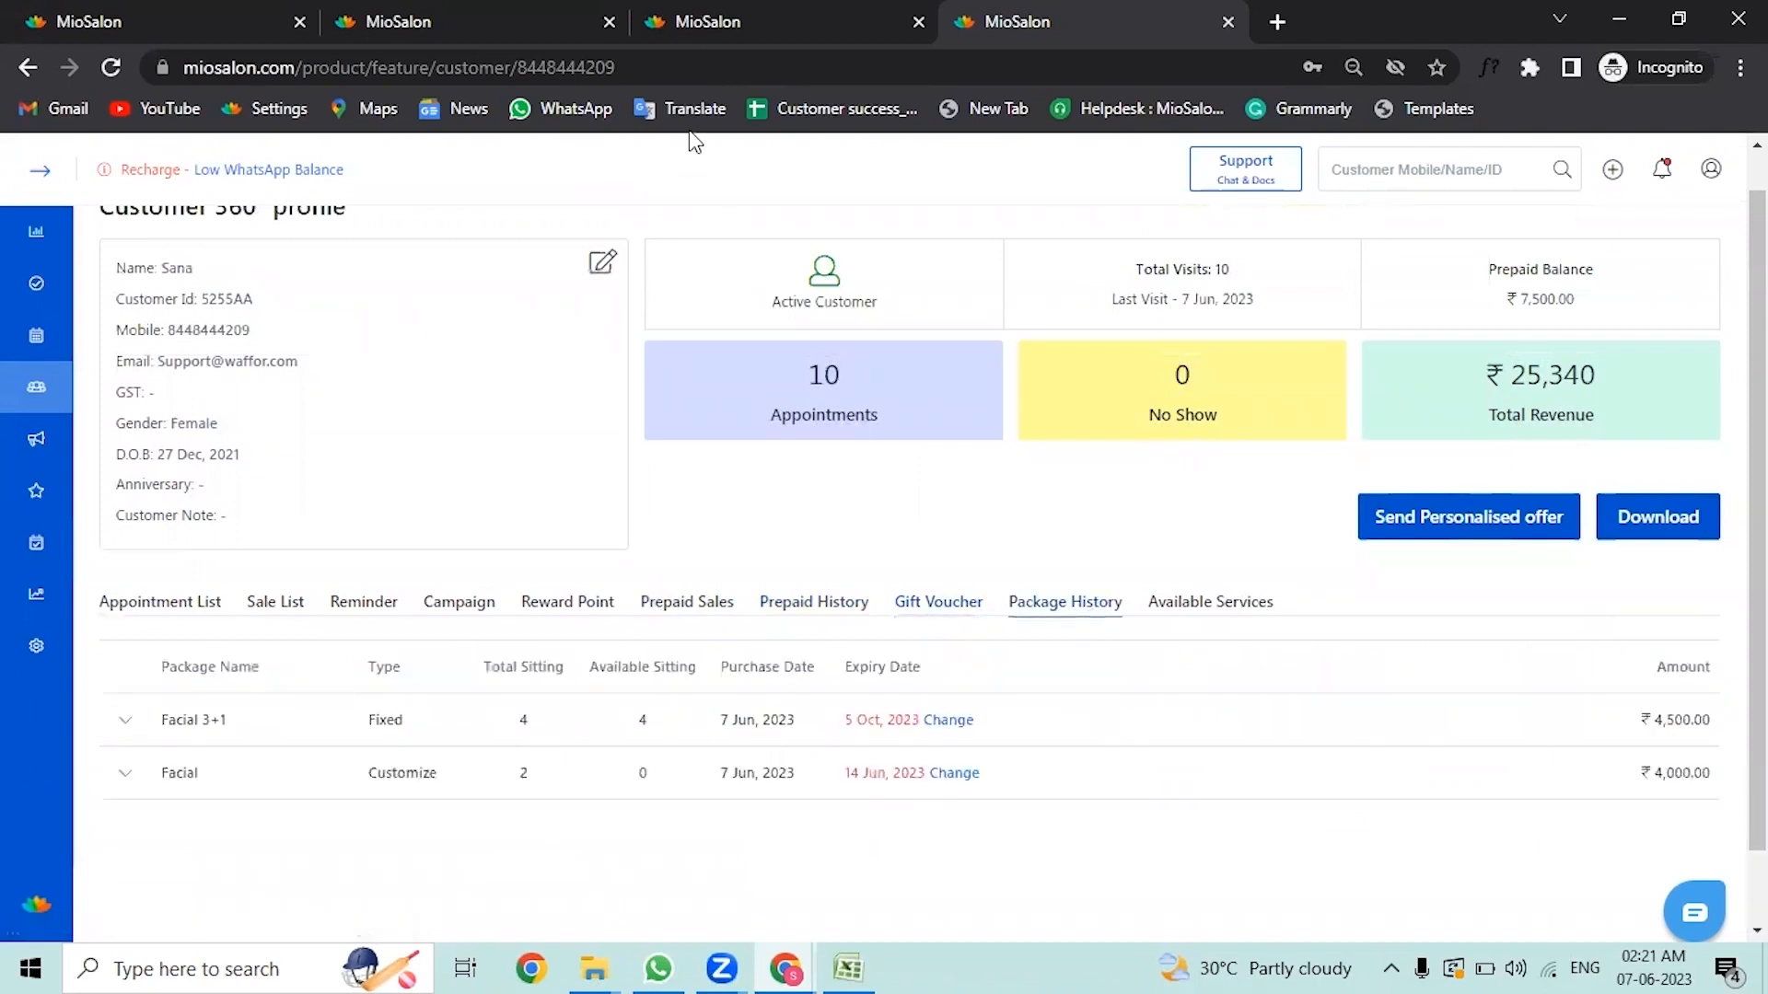
click(1198, 612)
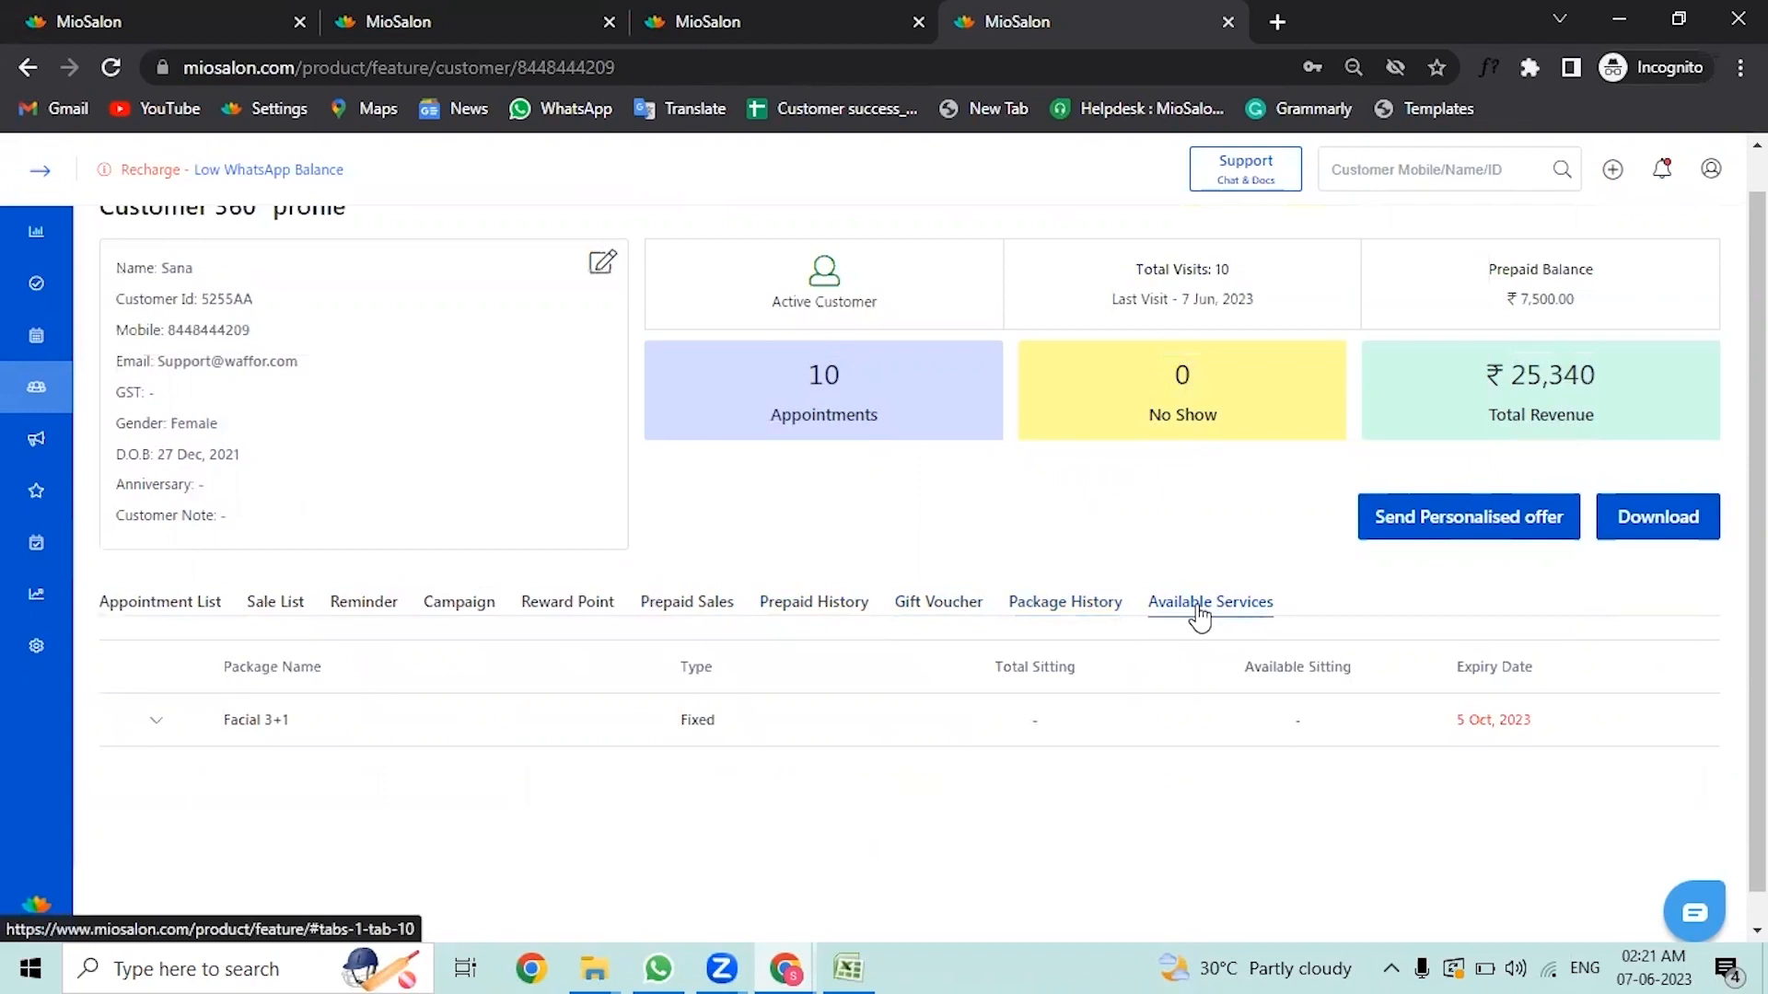
scroll(1056, 682, up, 1)
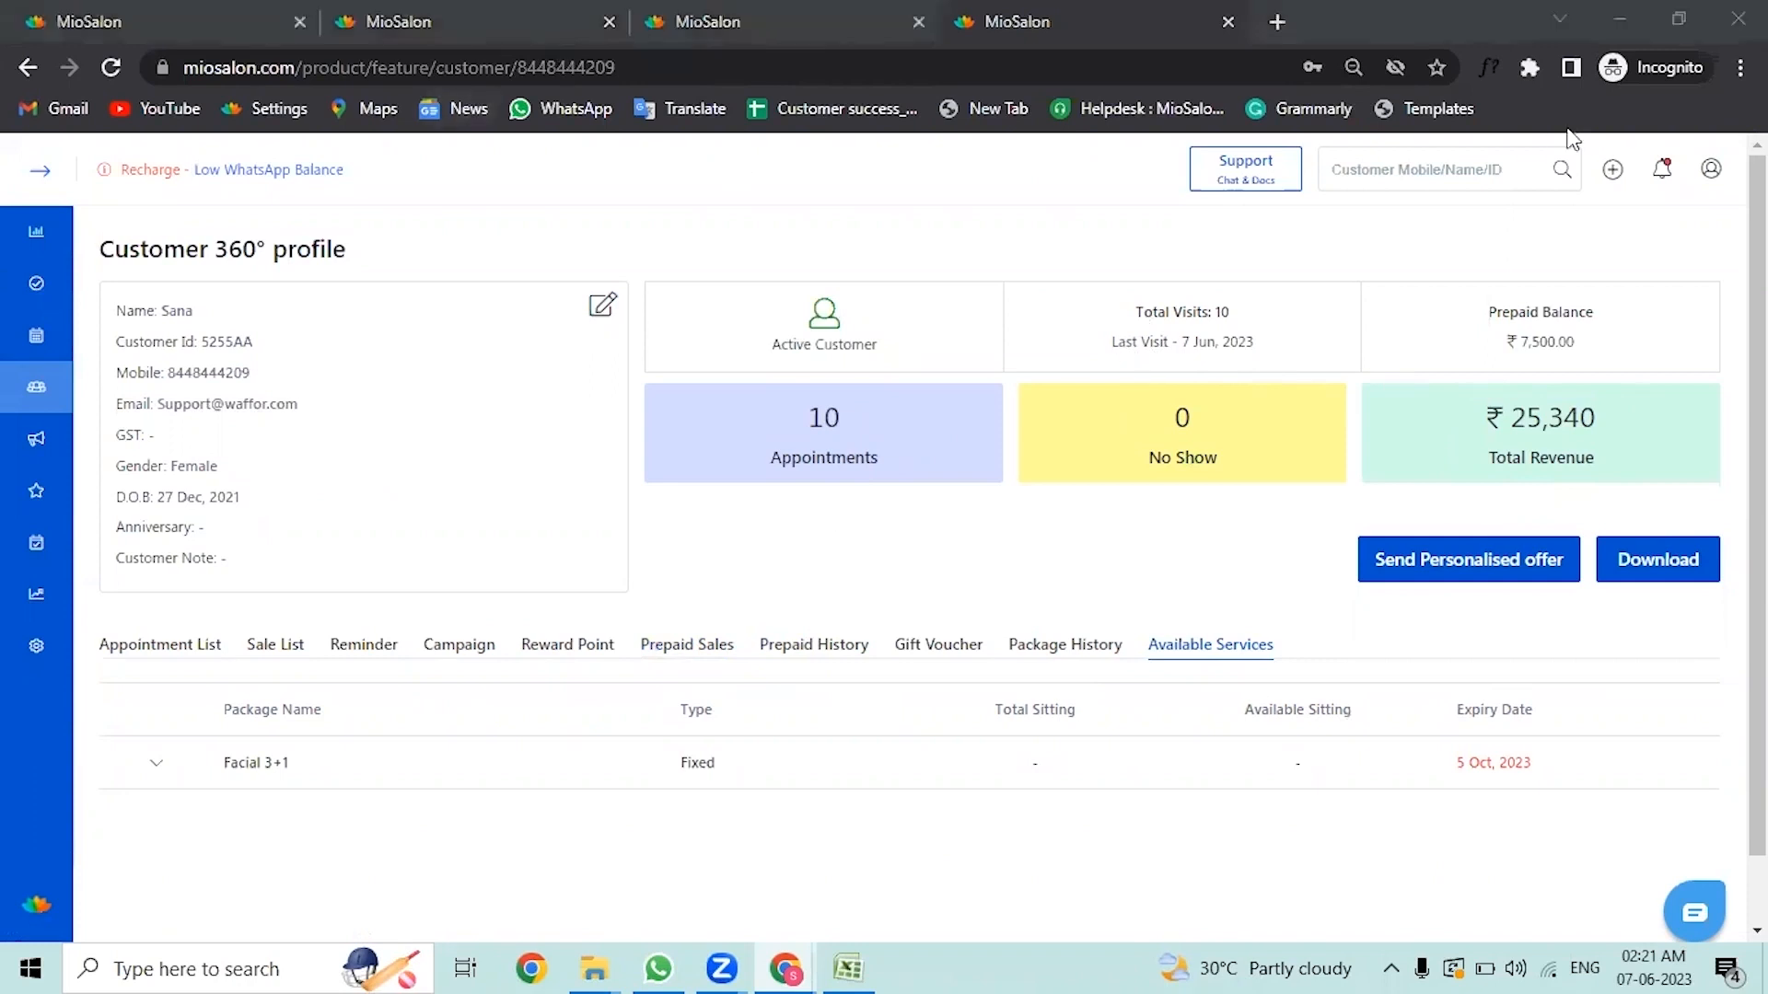
Step: Open the Dashboard's Sales Insight and view its date range options
click(39, 169)
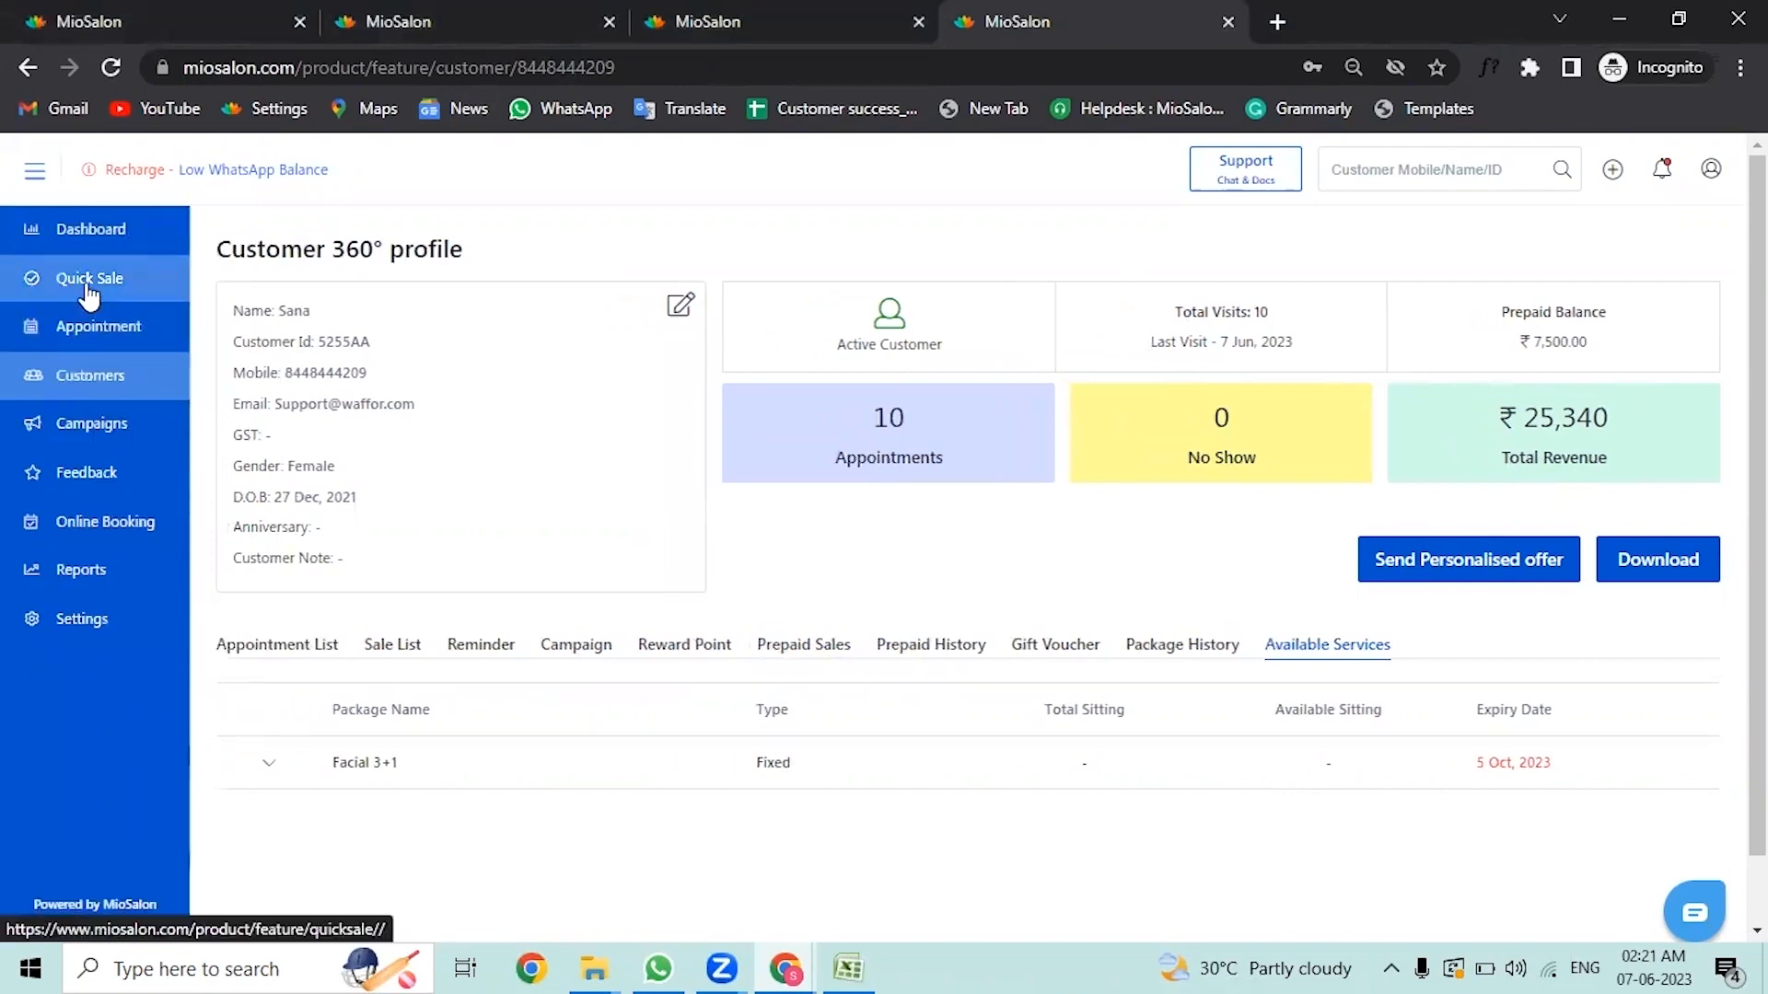
click(88, 288)
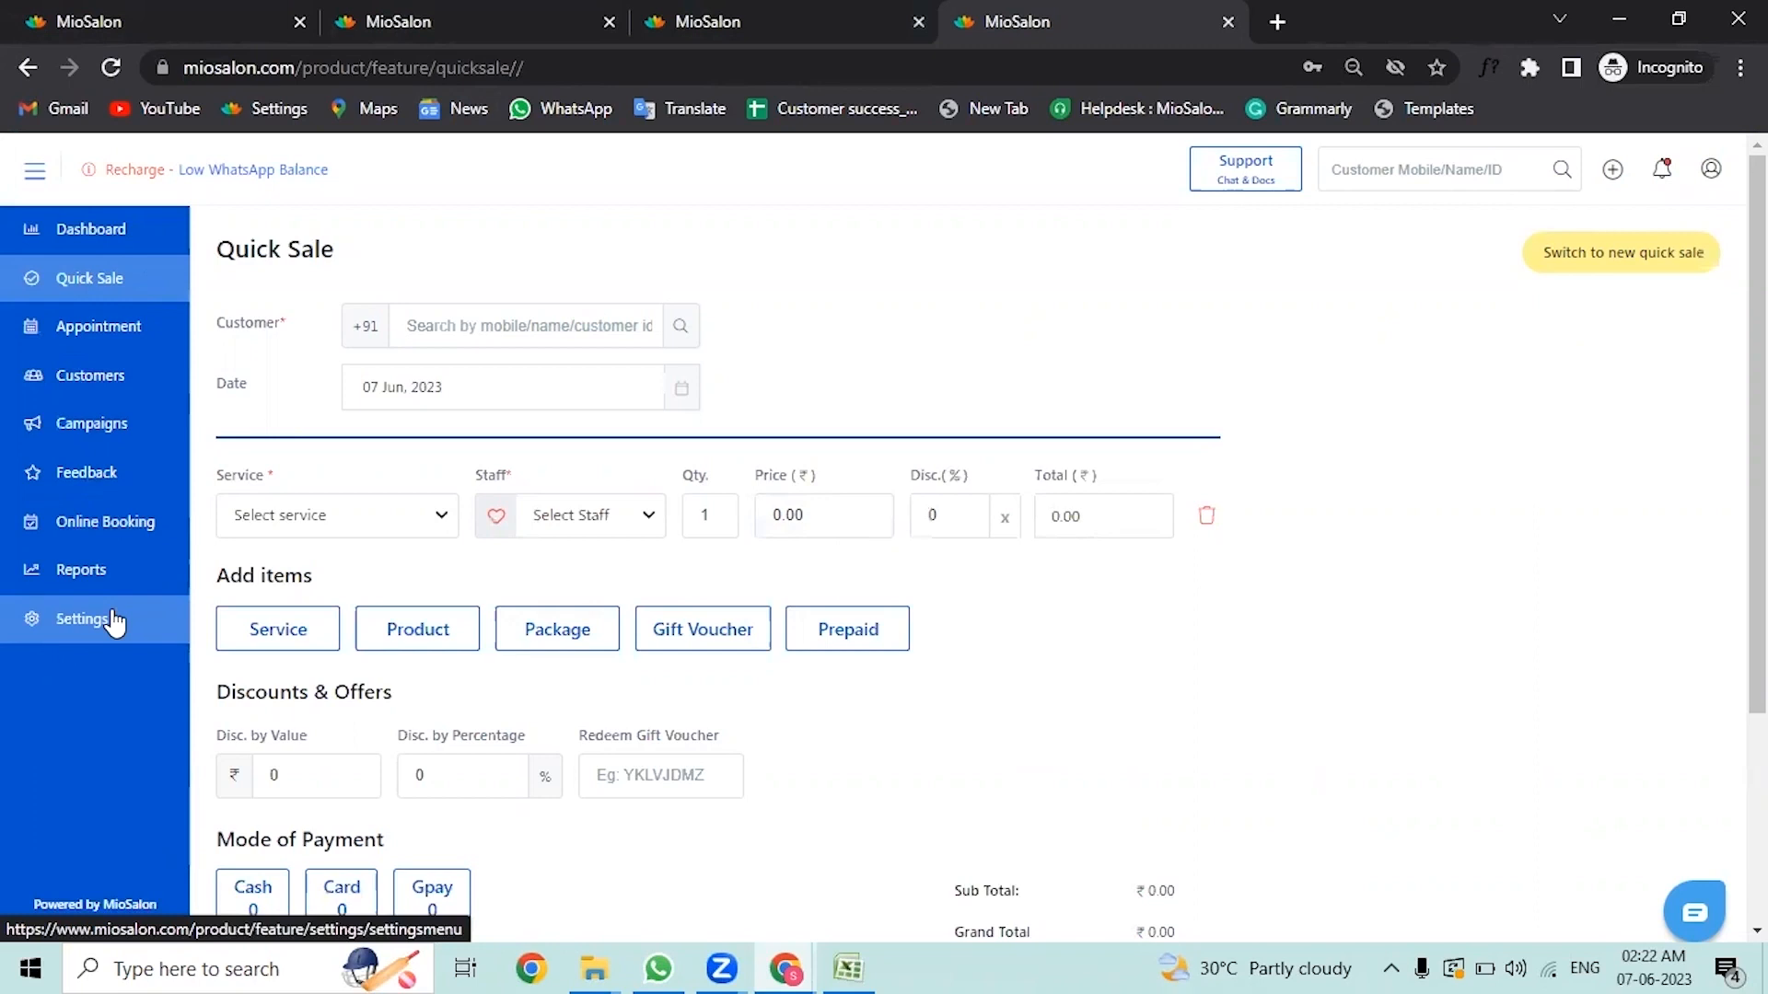
click(136, 236)
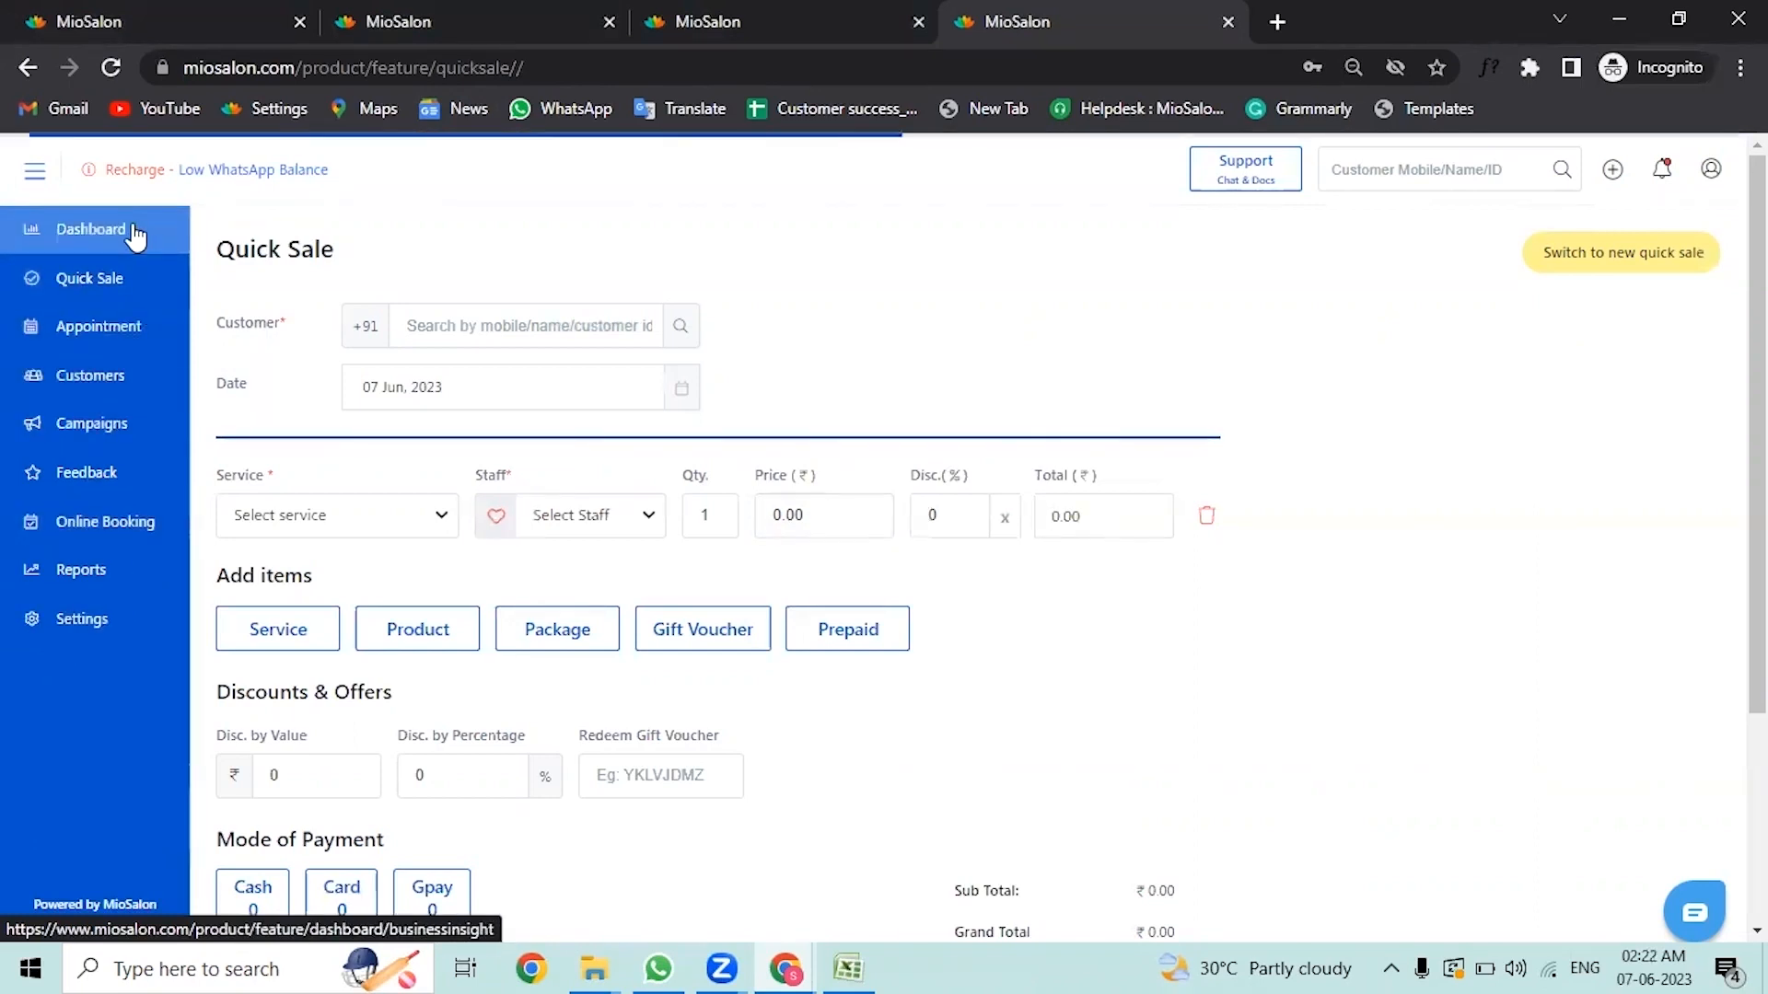
click(643, 368)
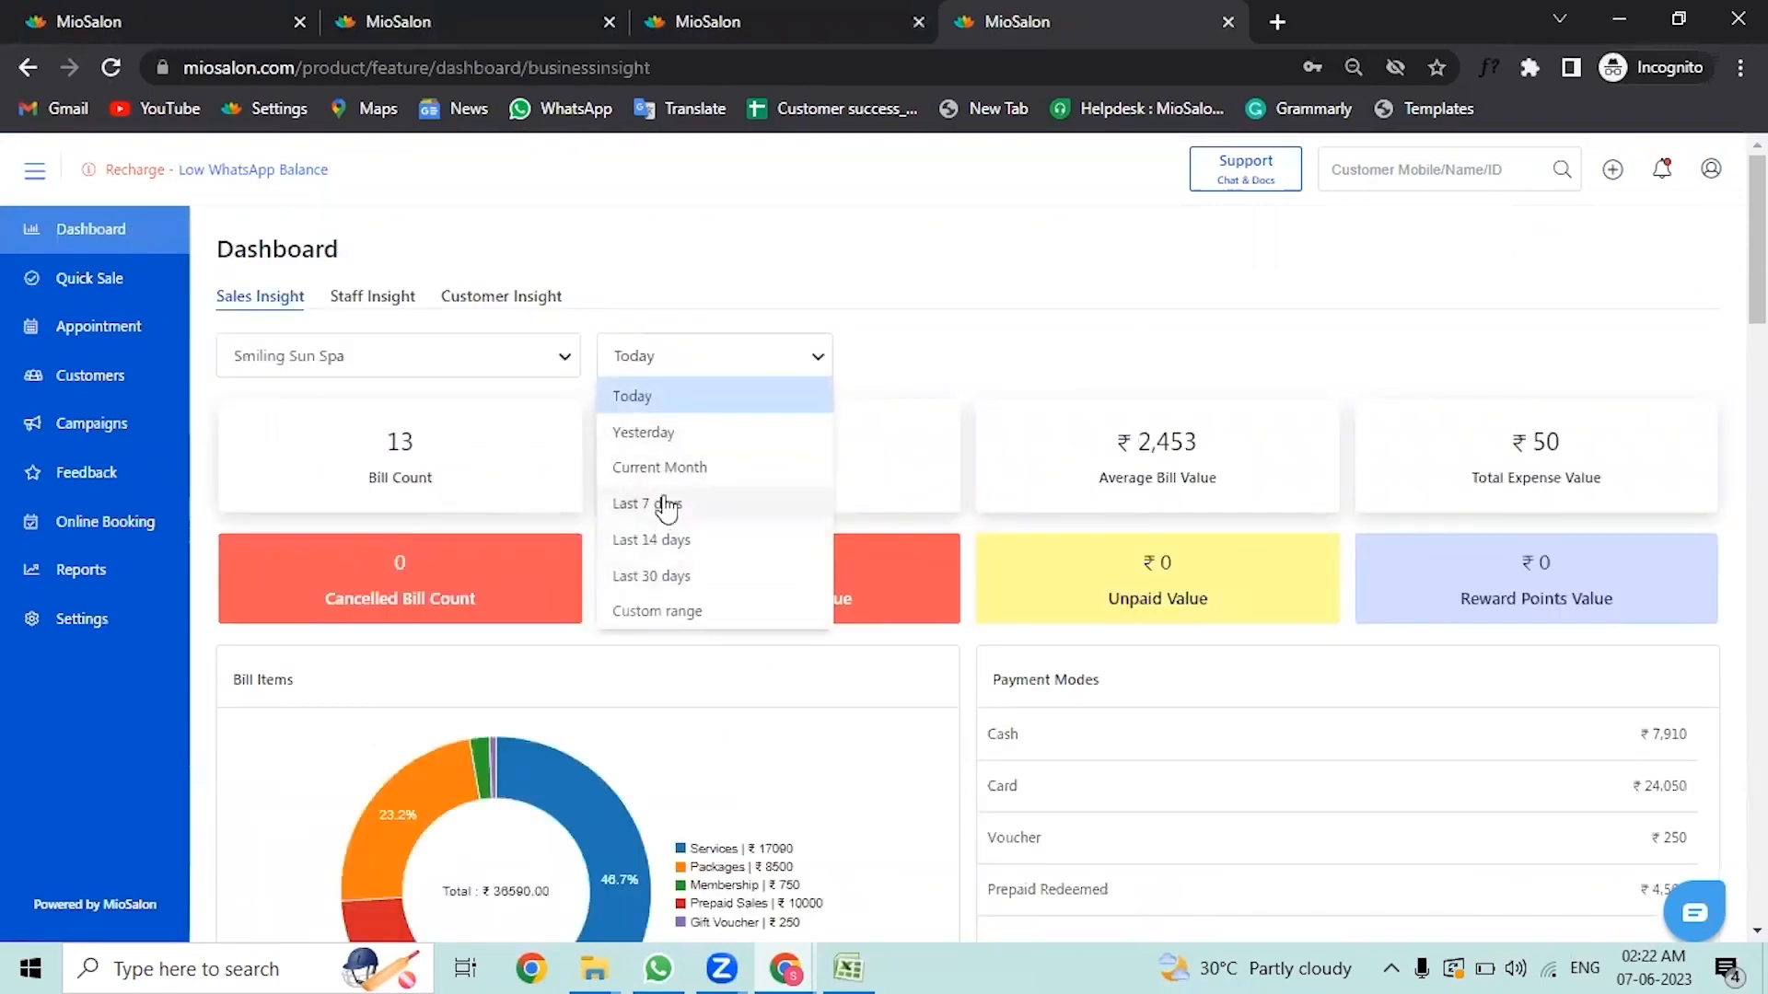
click(833, 535)
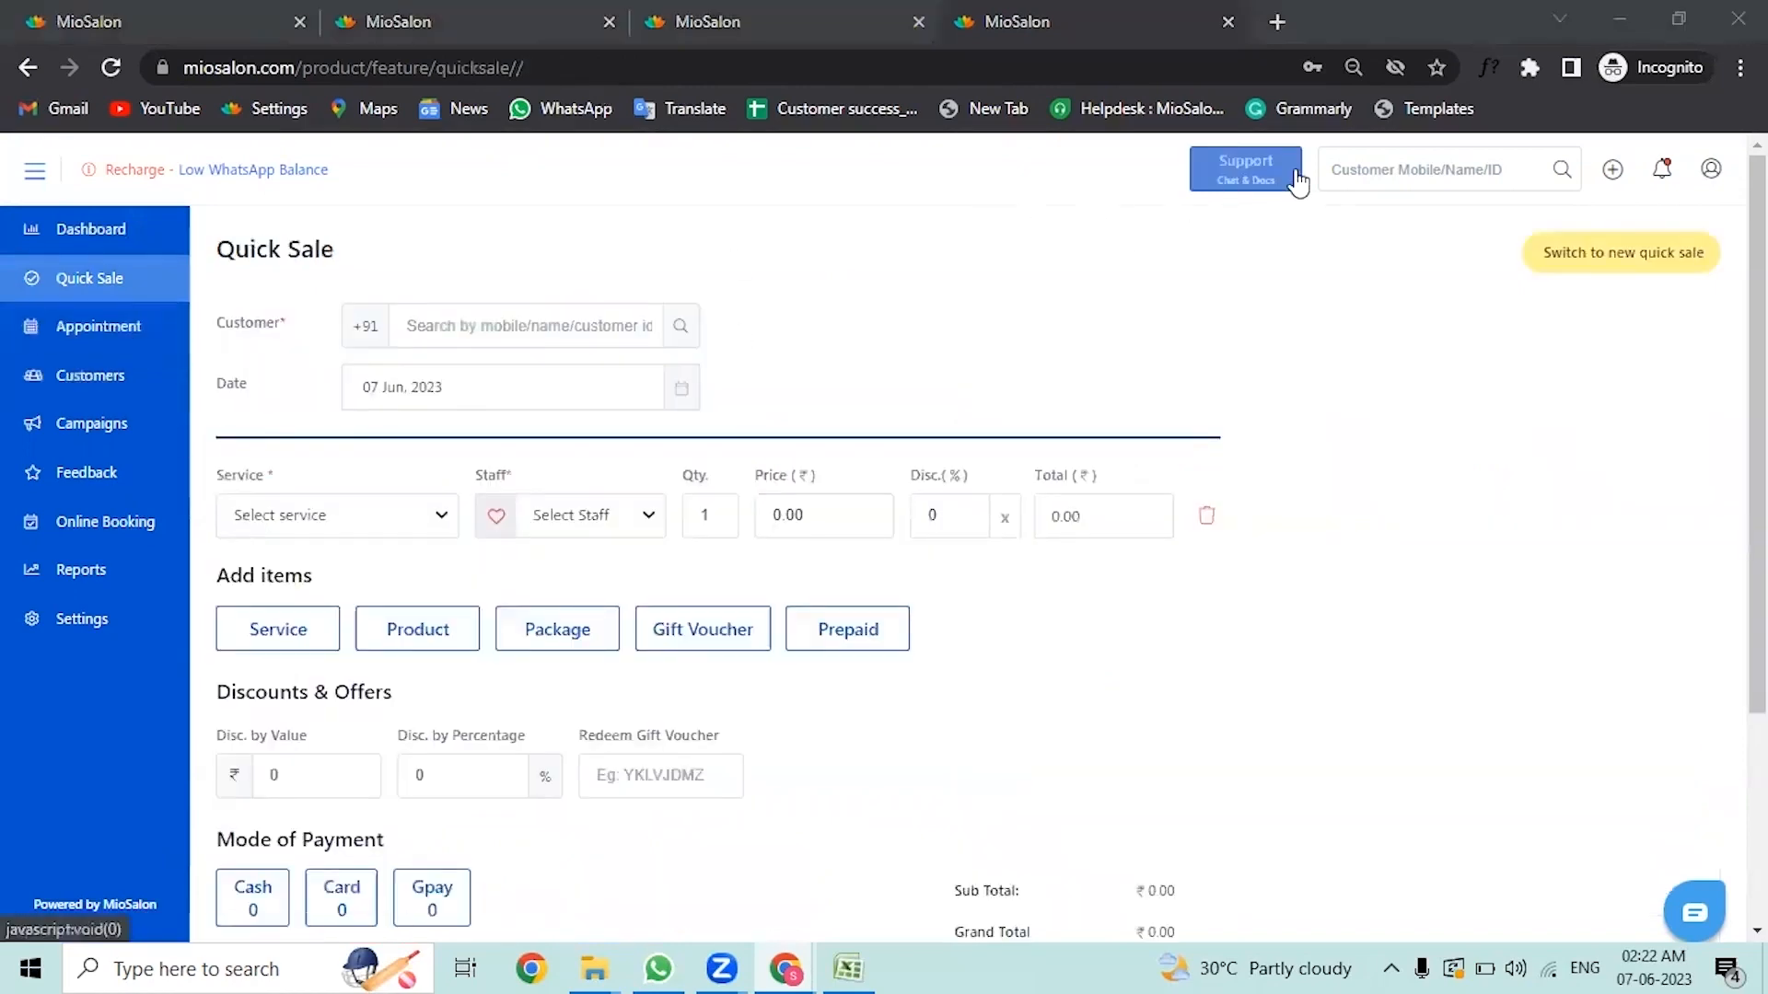
Step: Open the Support panel to view the Quick Sale support documents and close it
click(1240, 179)
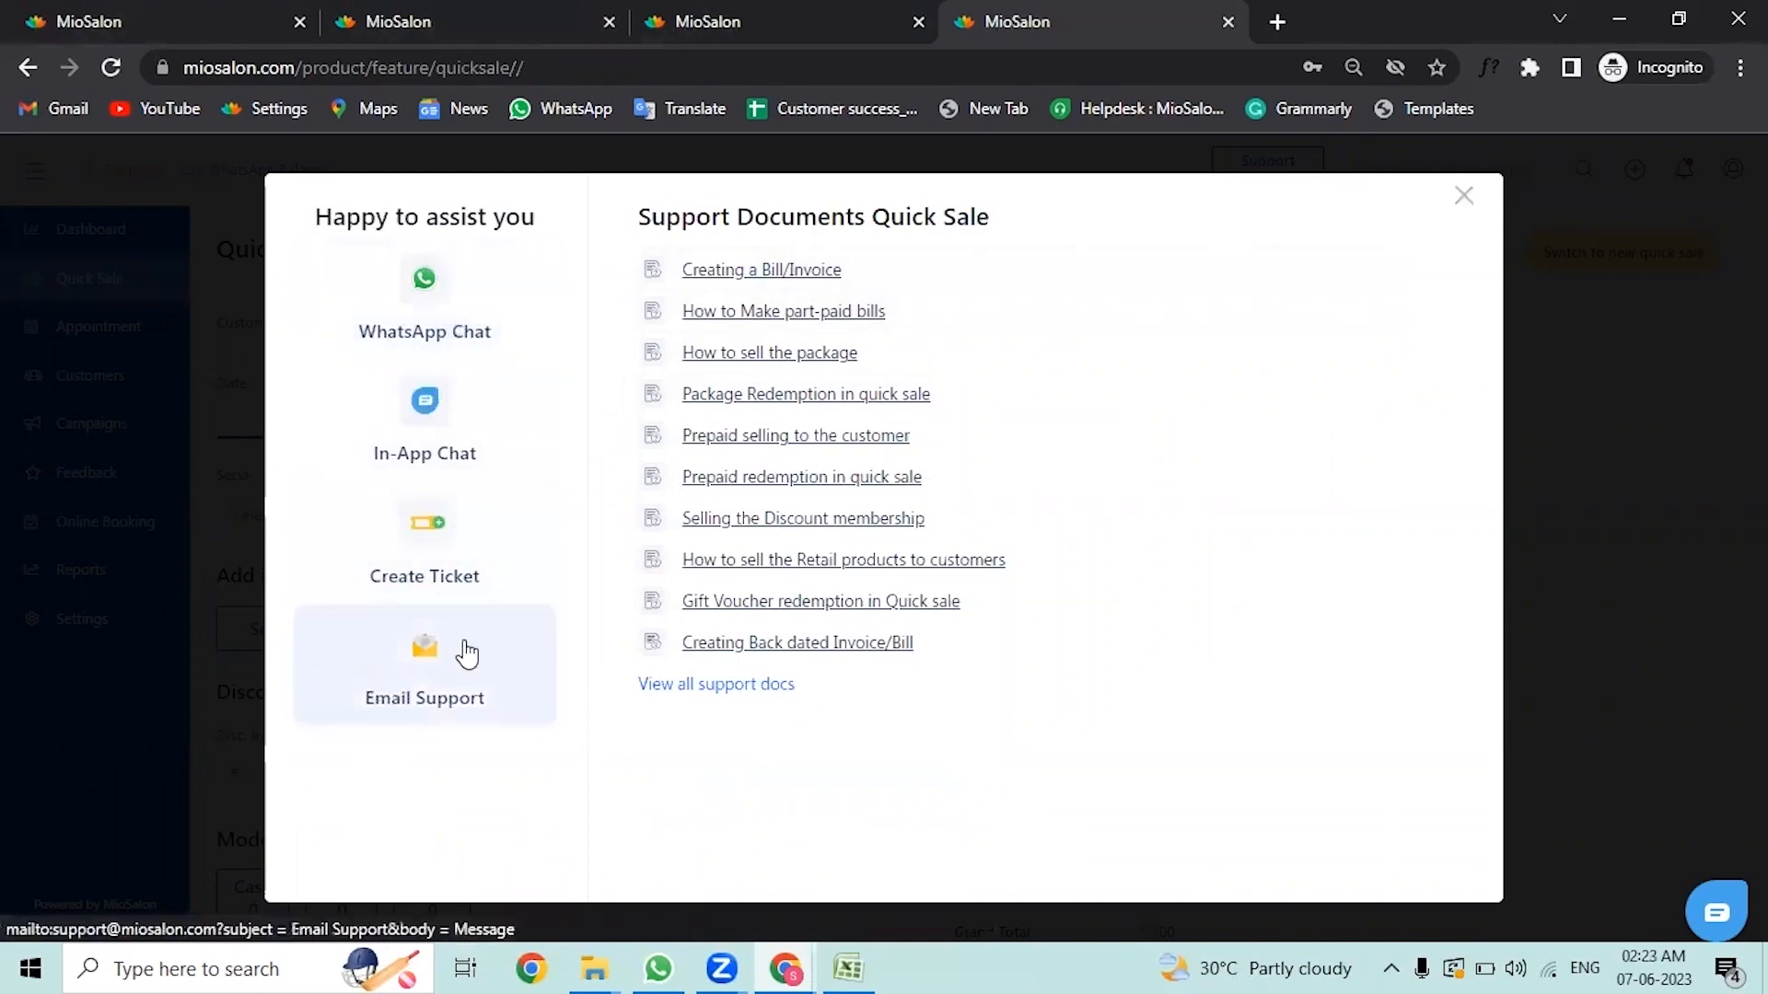
click(1457, 198)
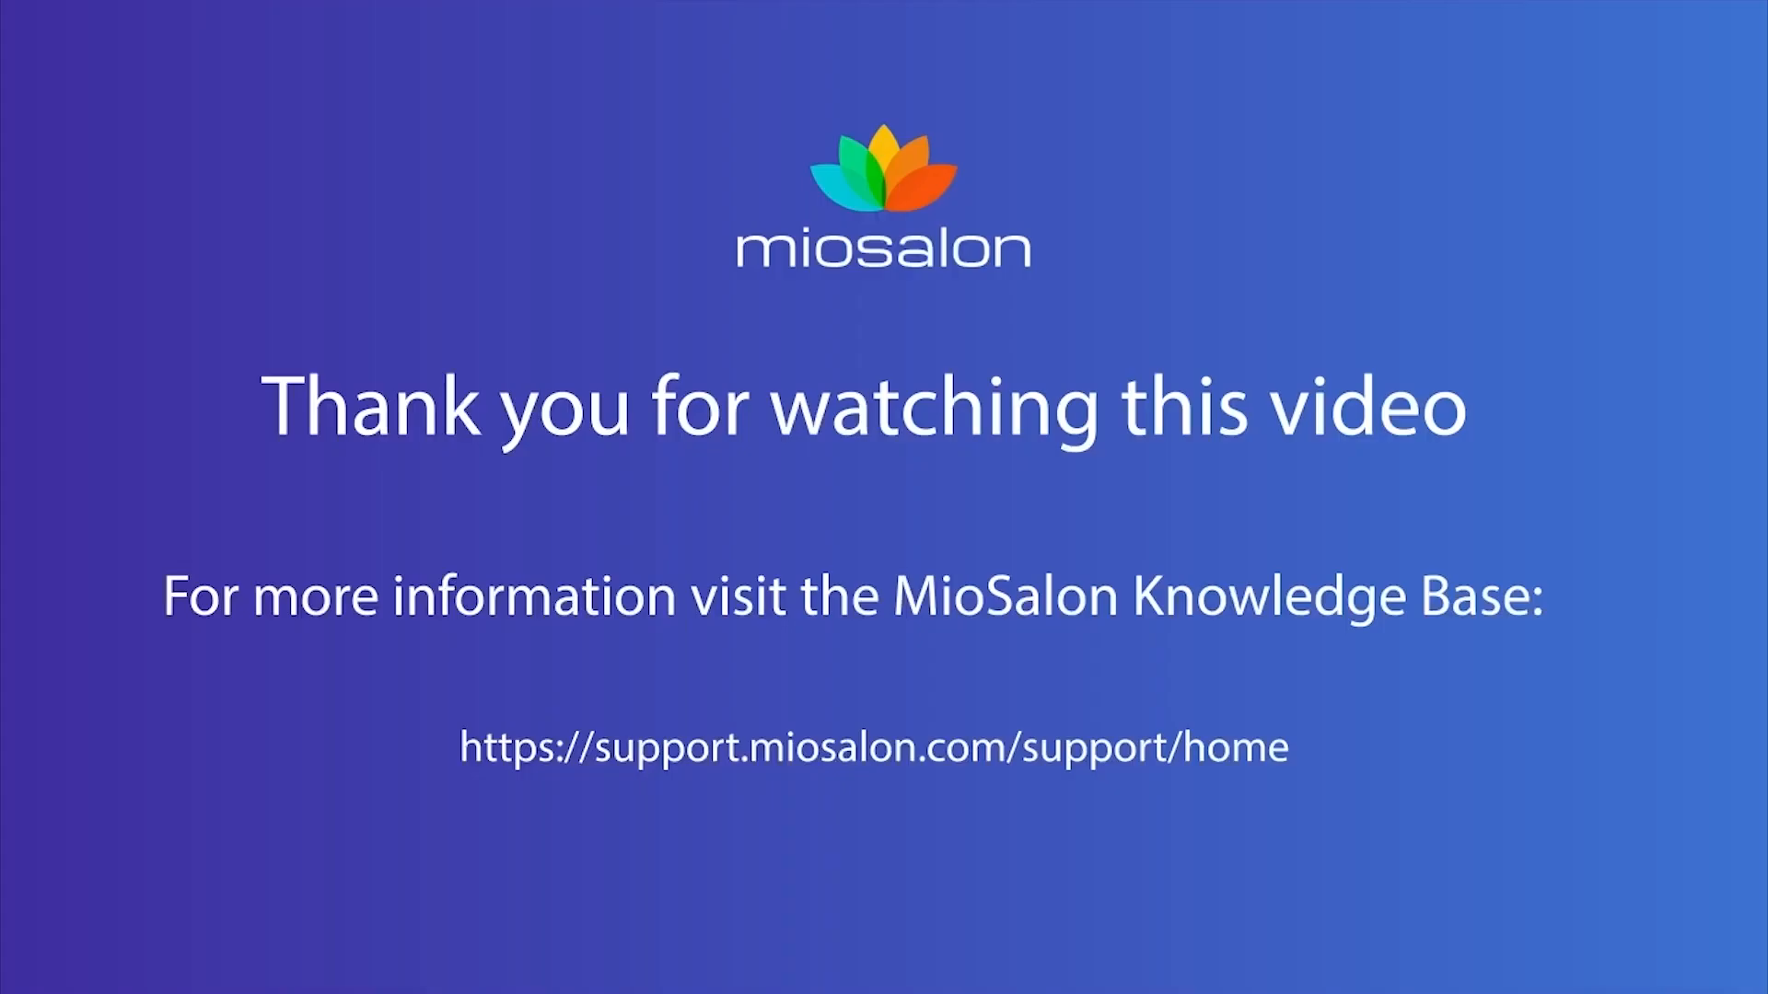